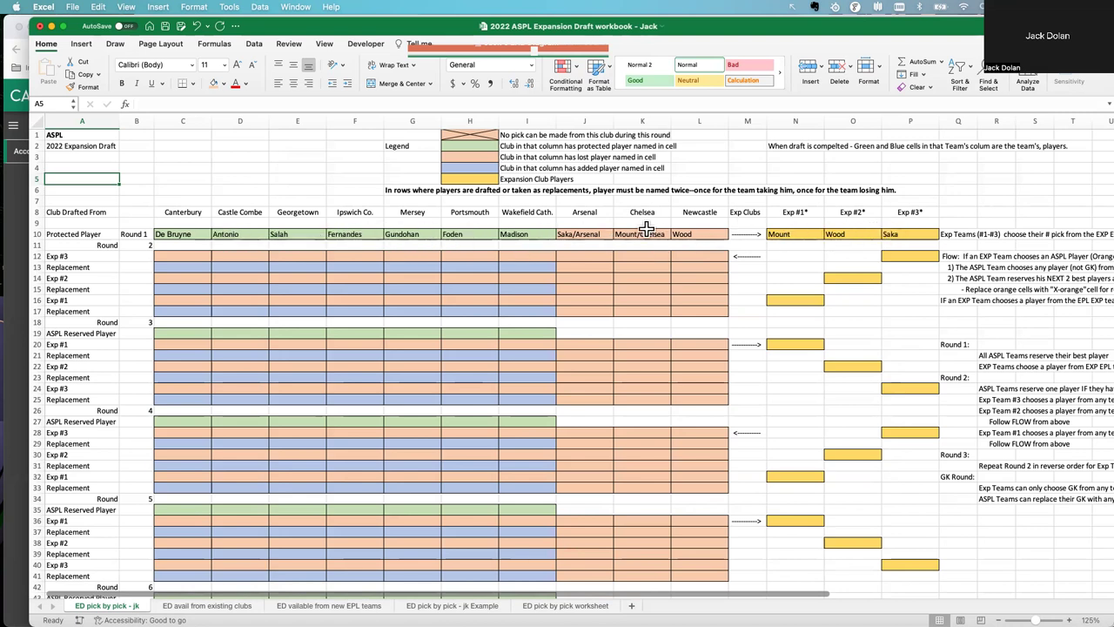
Find Zinchenko among the Mersey Beats in the list of players available from existing clubs and shade his last name orange
click(901, 256)
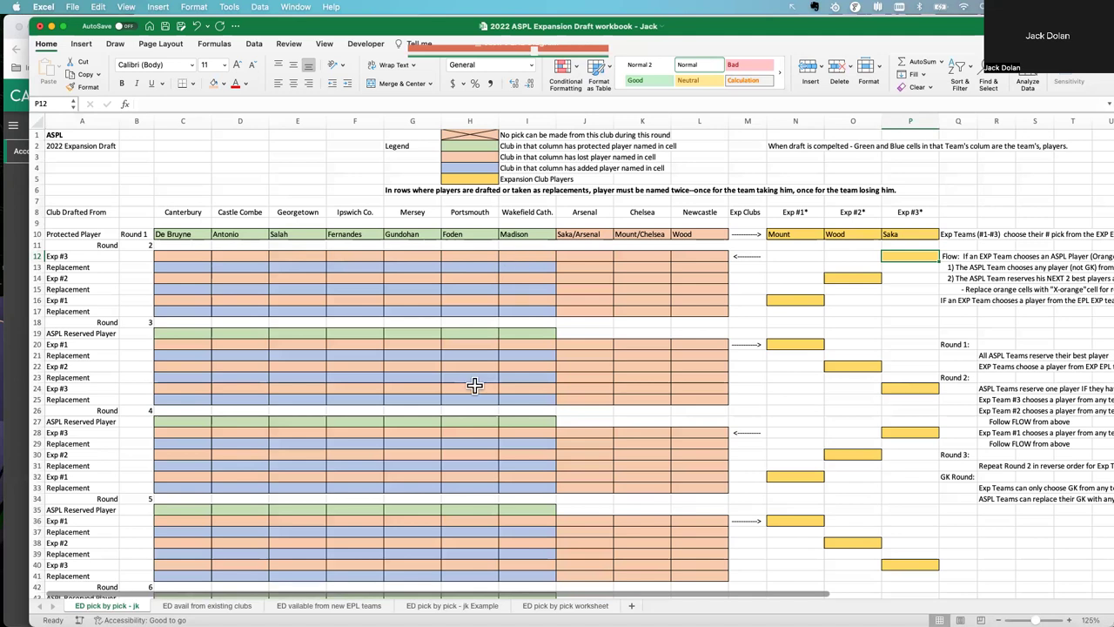
click(209, 605)
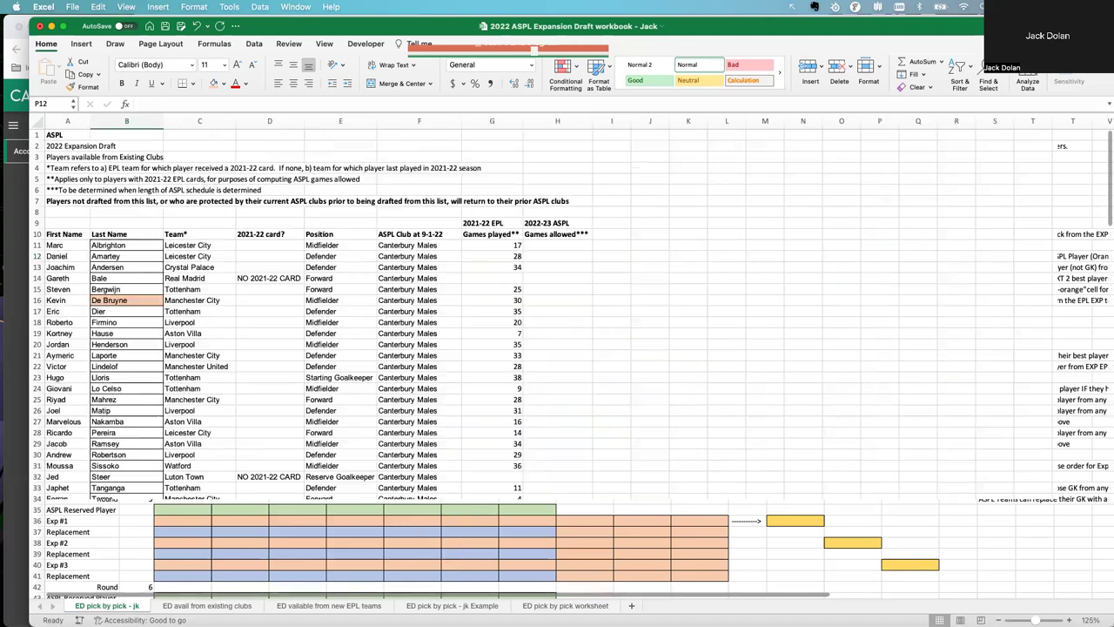
scroll(130, 287, down, 1)
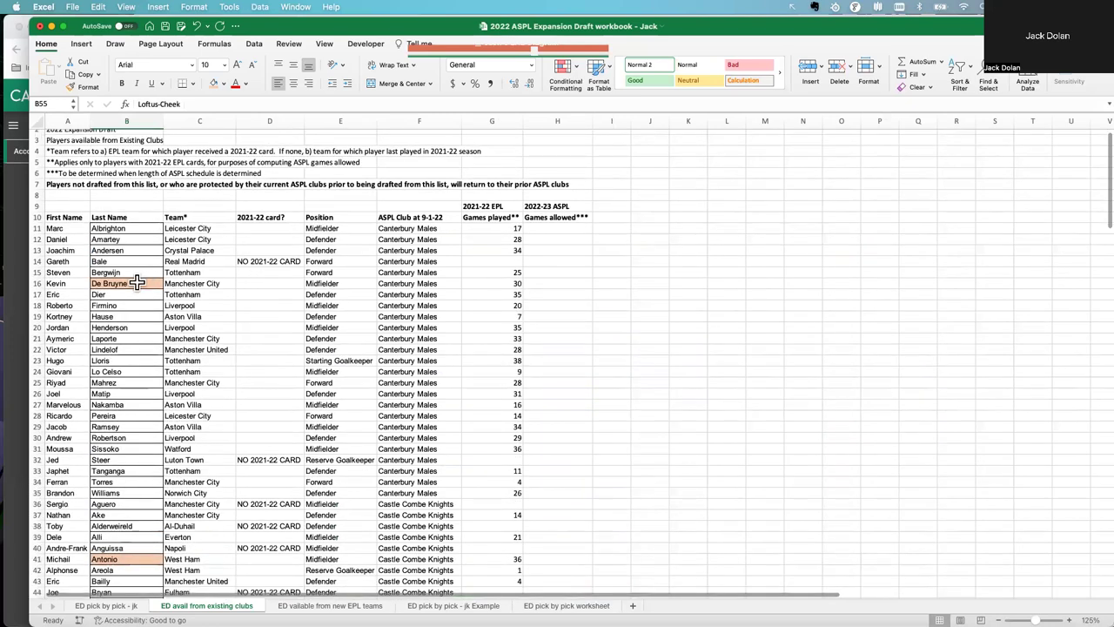
scroll(224, 418, down, 3)
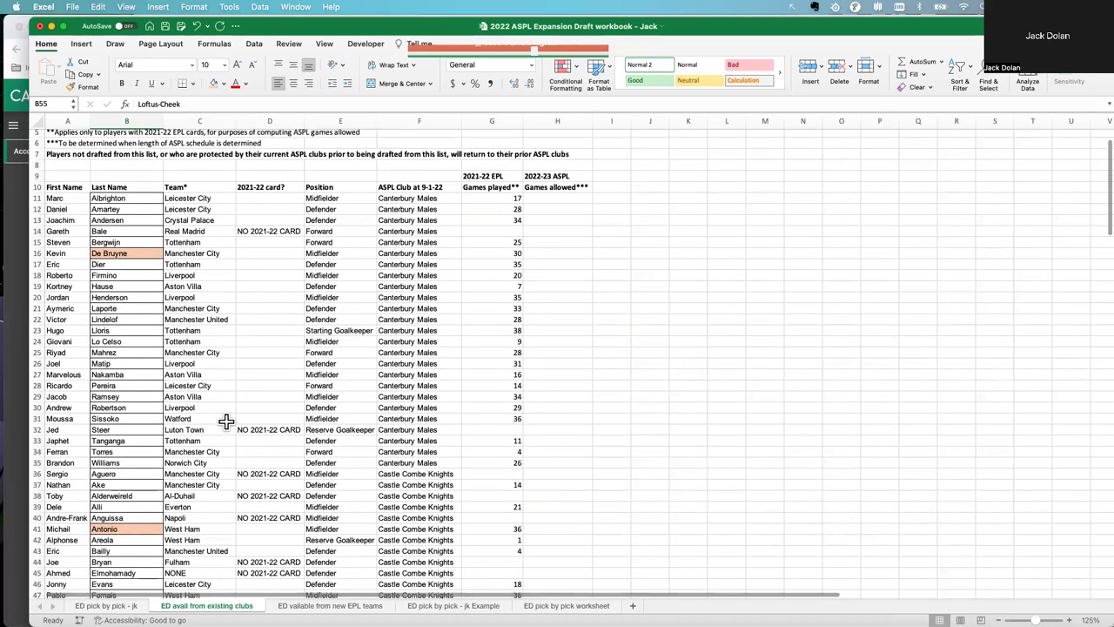
scroll(225, 421, down, 15)
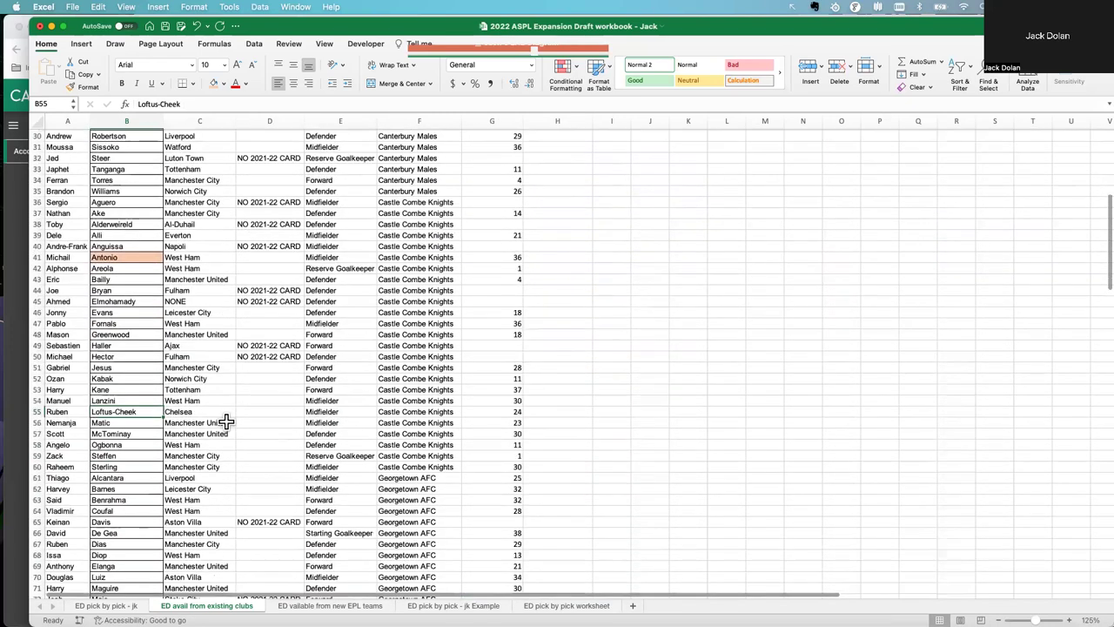
scroll(225, 421, down, 15)
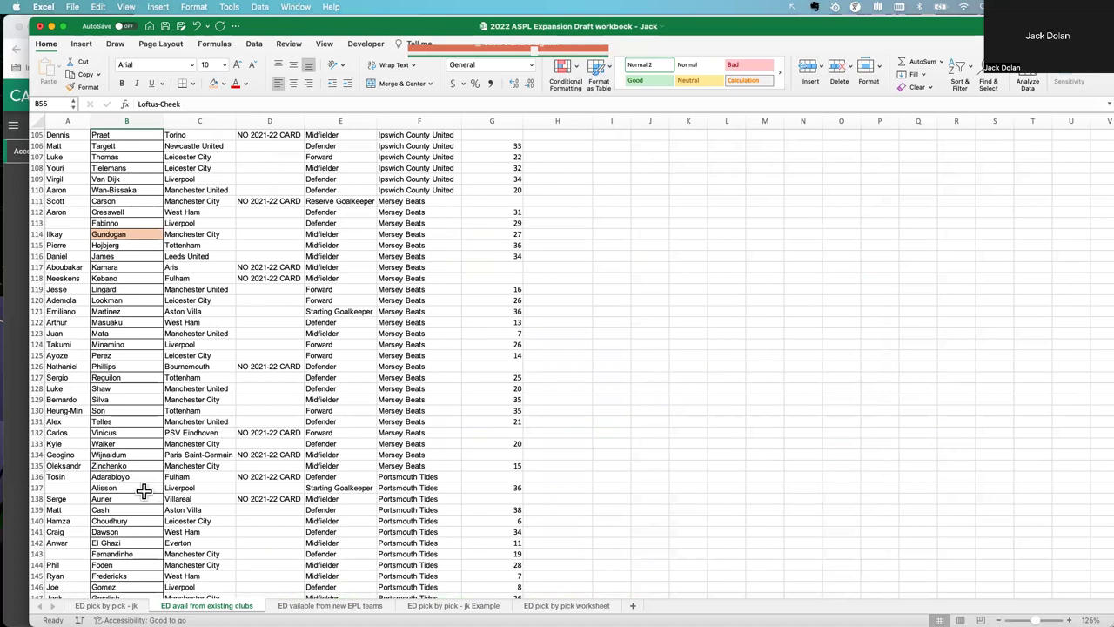
click(131, 467)
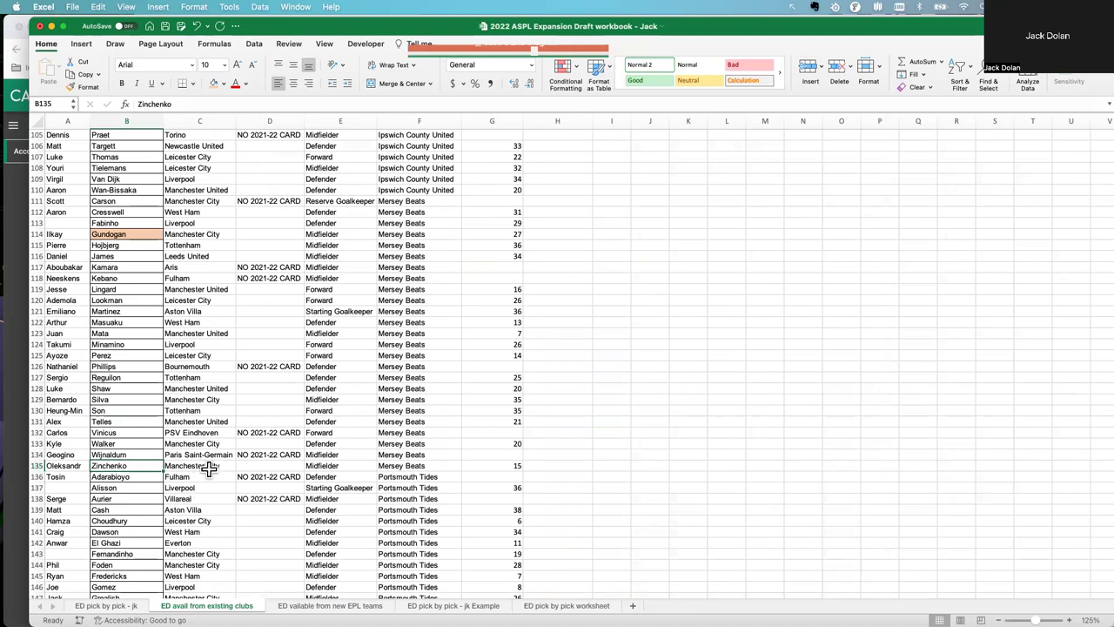
click(214, 83)
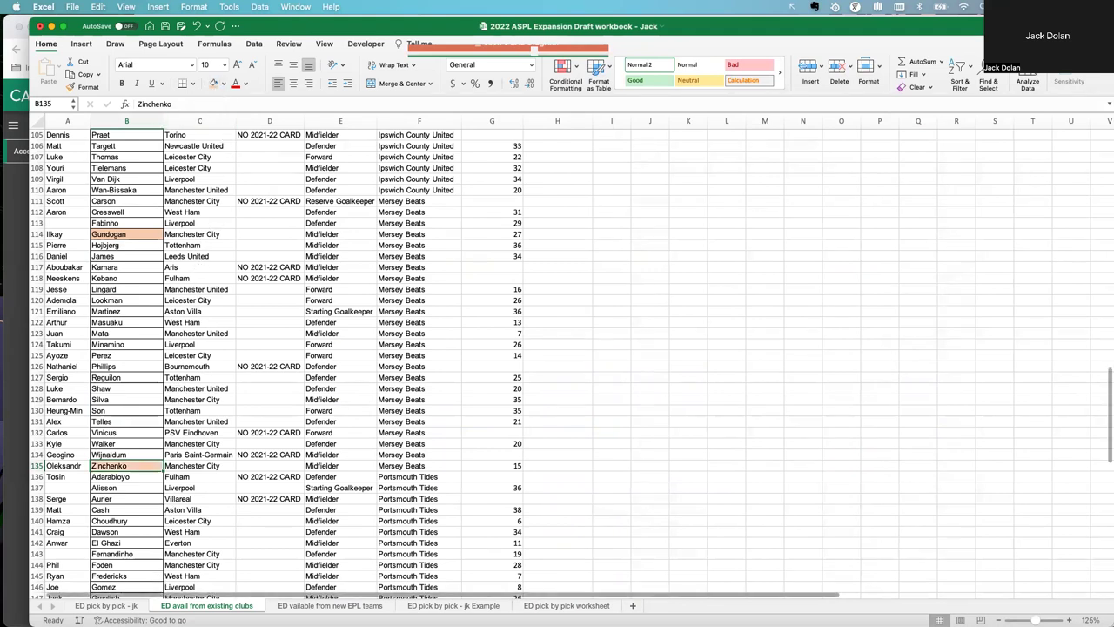
Enter Zinchenko as the round 2 pick in the Exp #3 column of the pick by pick sheet
click(107, 604)
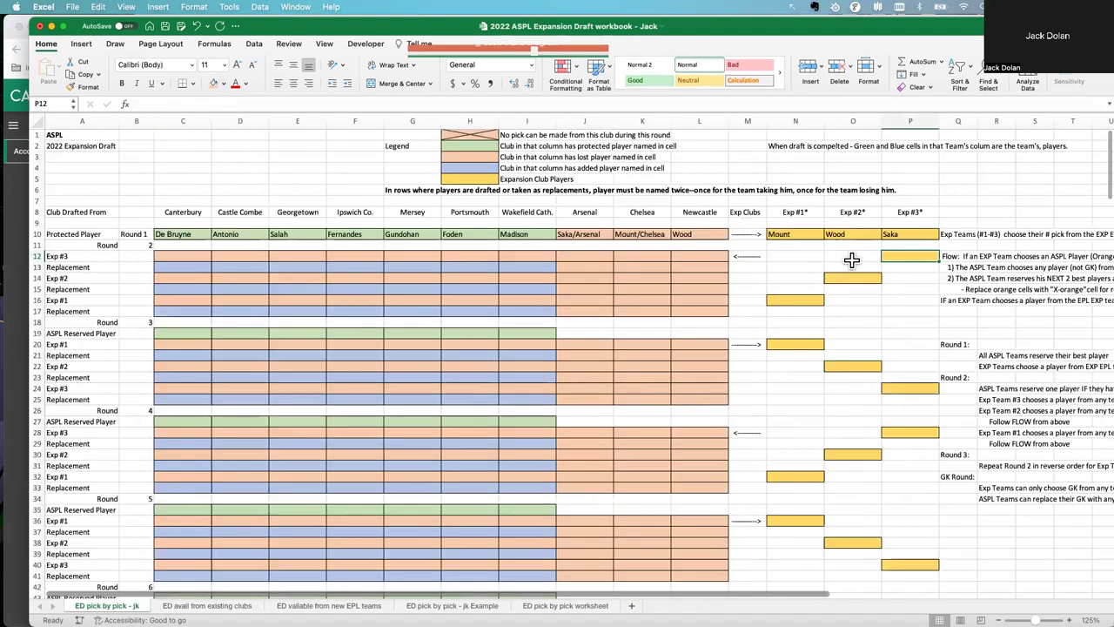
text(Zinc)
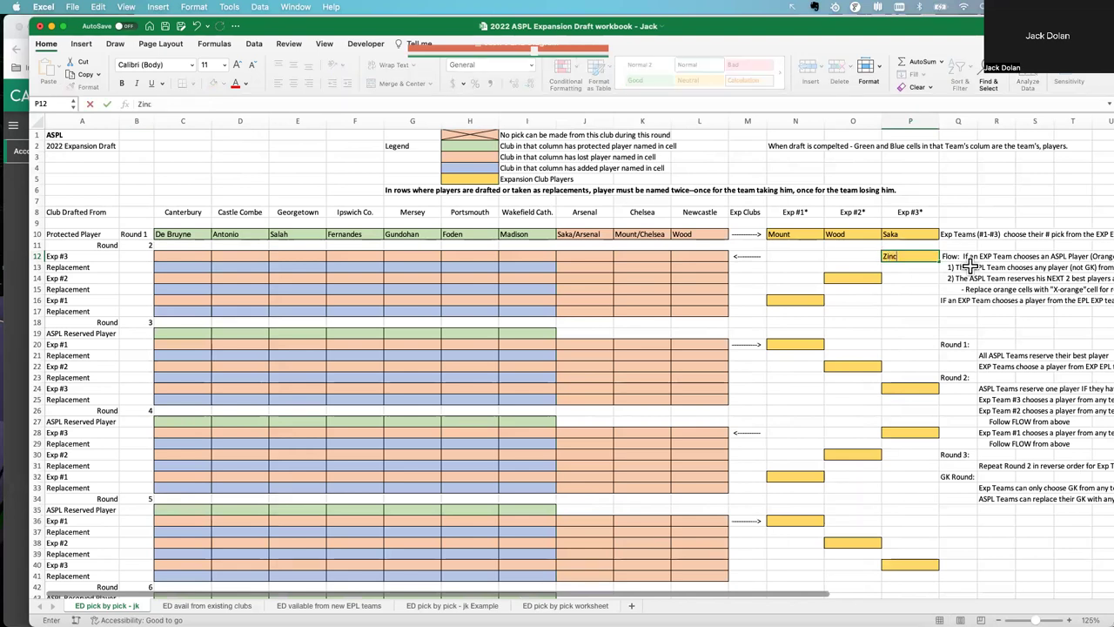
key(BackSpace)
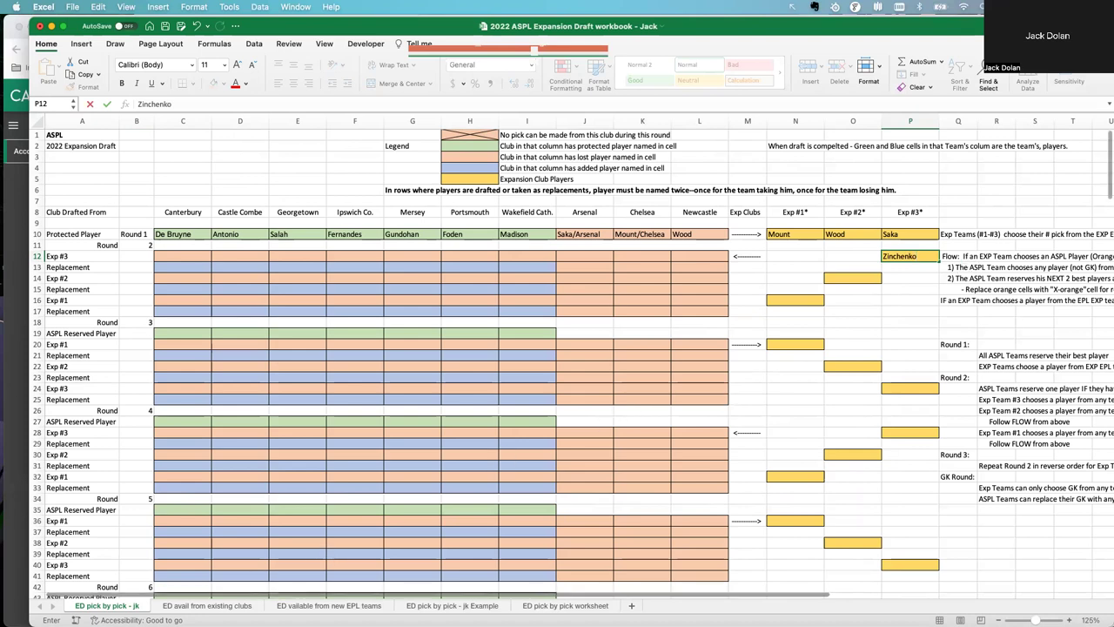
click(207, 605)
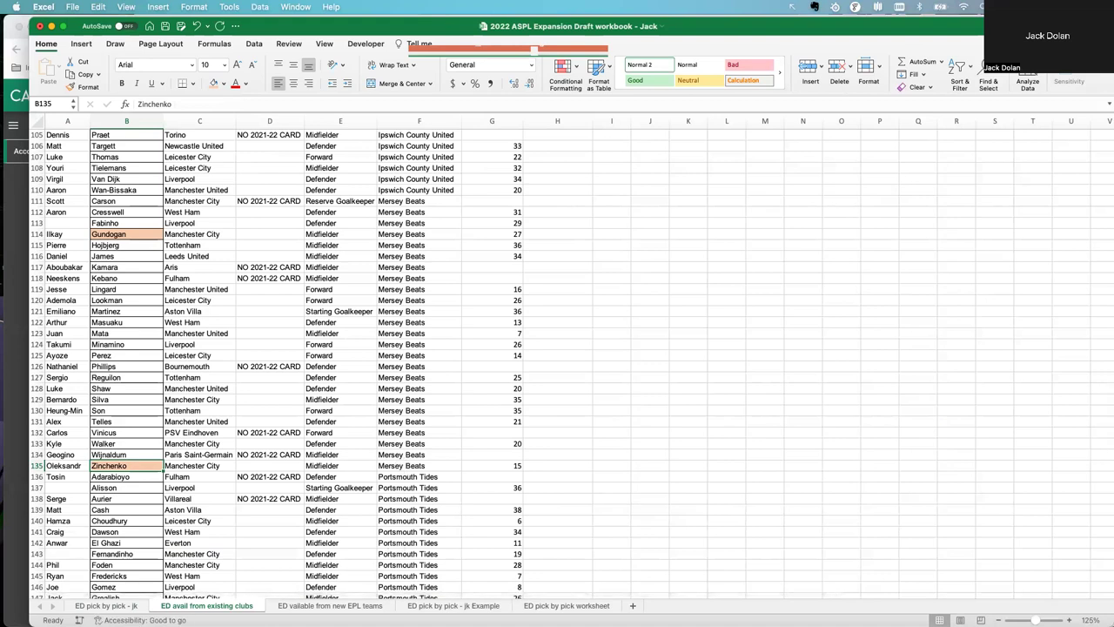
click(106, 605)
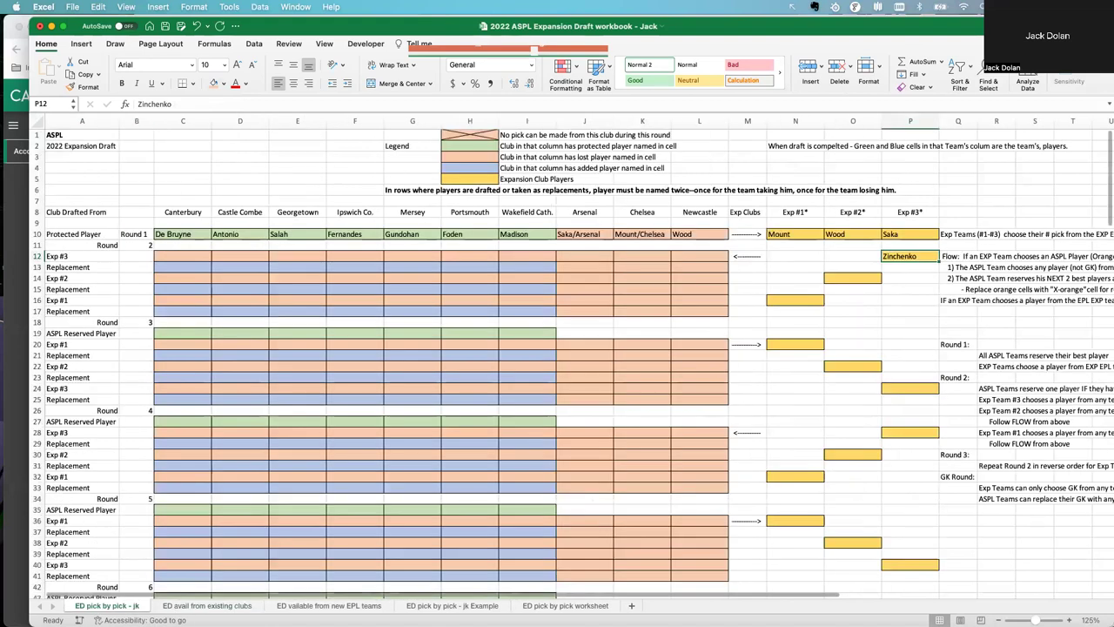
Enter Zinchenko as the lost player under Mersey in the round 2 Exp #3 row
click(405, 259)
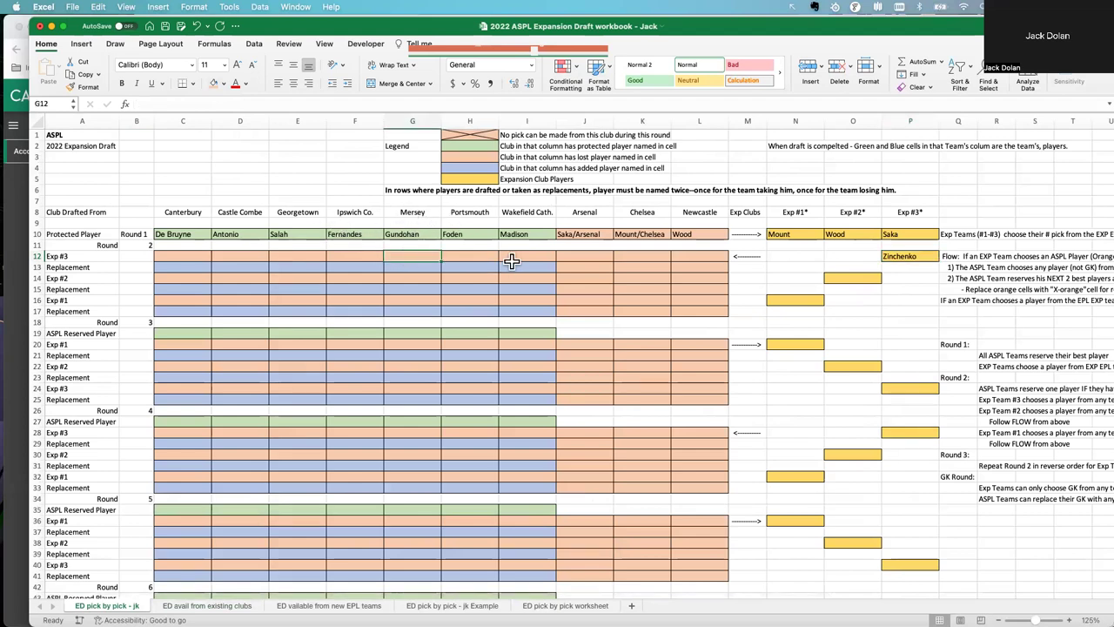
text(Ze)
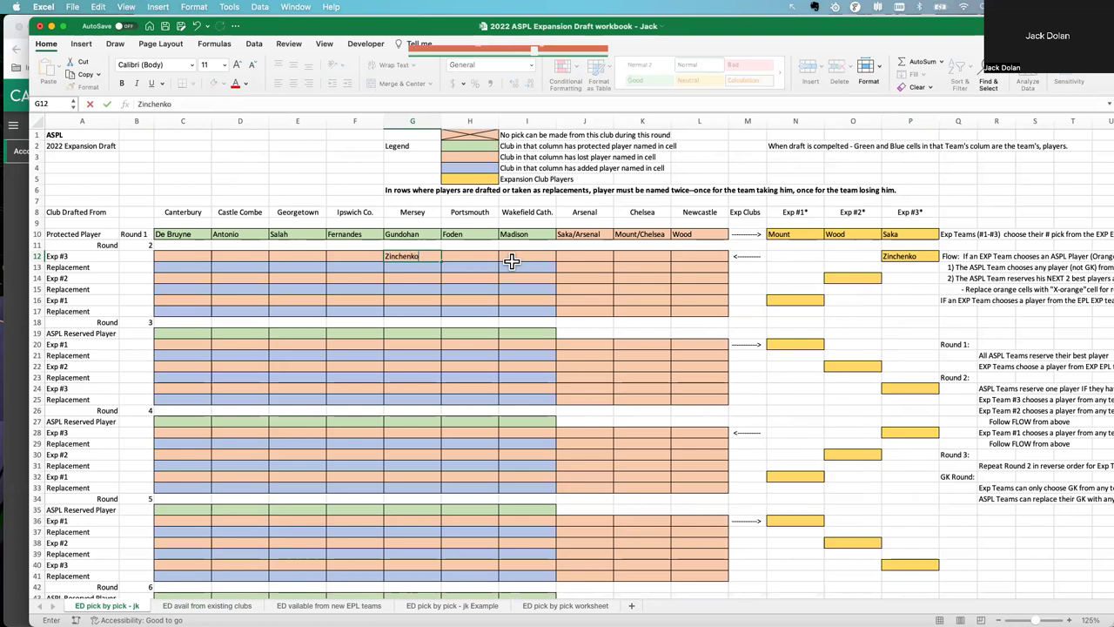
text(nchenko)
click(476, 278)
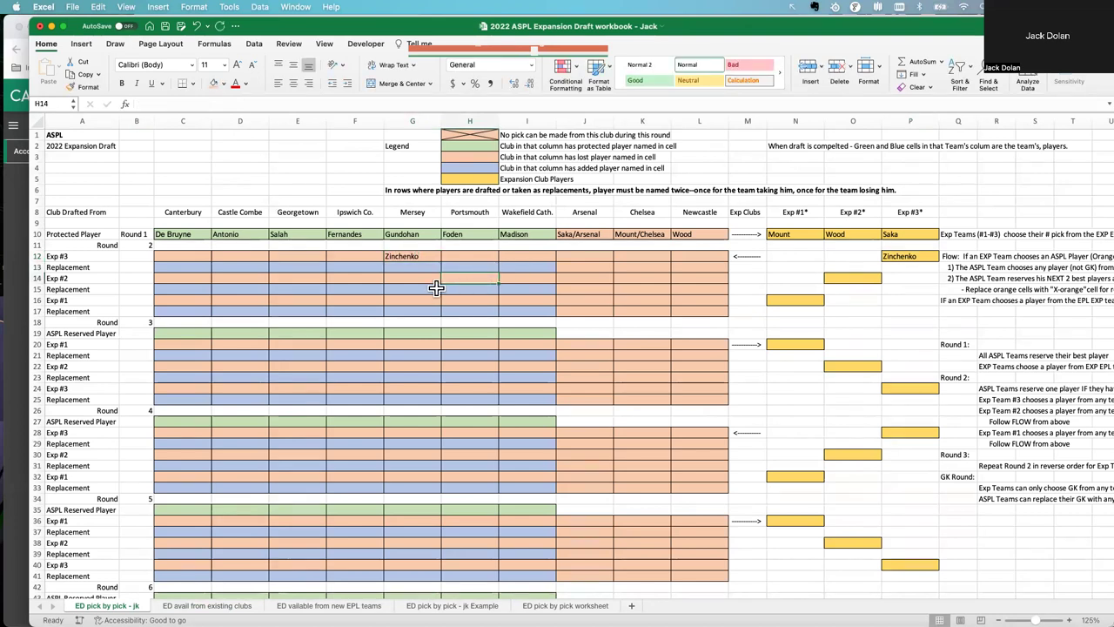
Copy the legend's crossed-out orange cell to Mersey's Exp #2 and Exp #1 rows in round 2
click(483, 136)
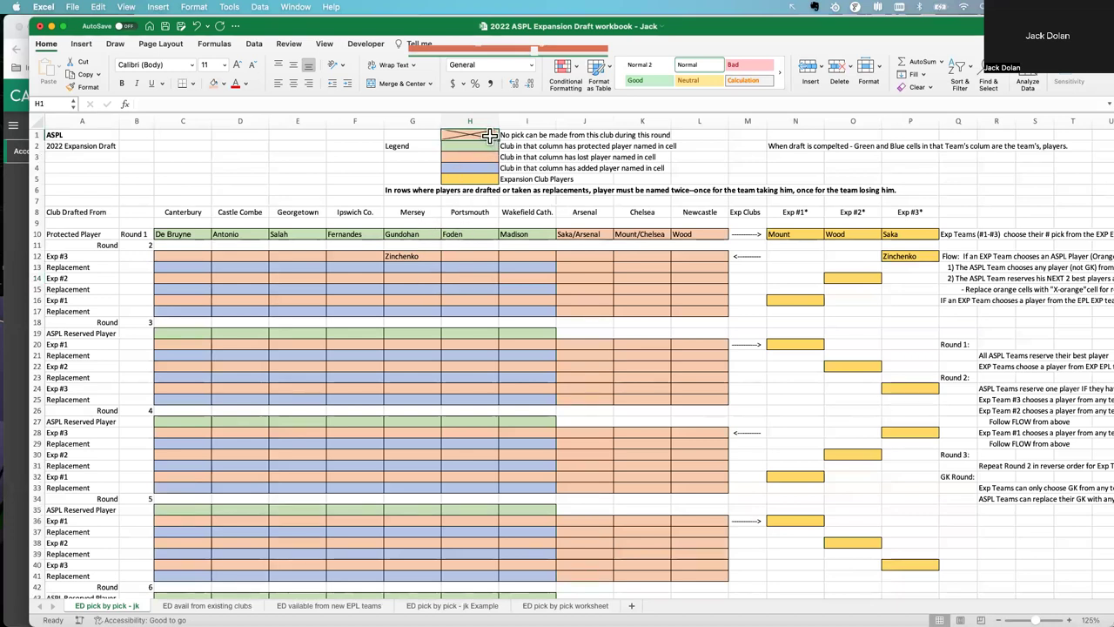
key(super+c)
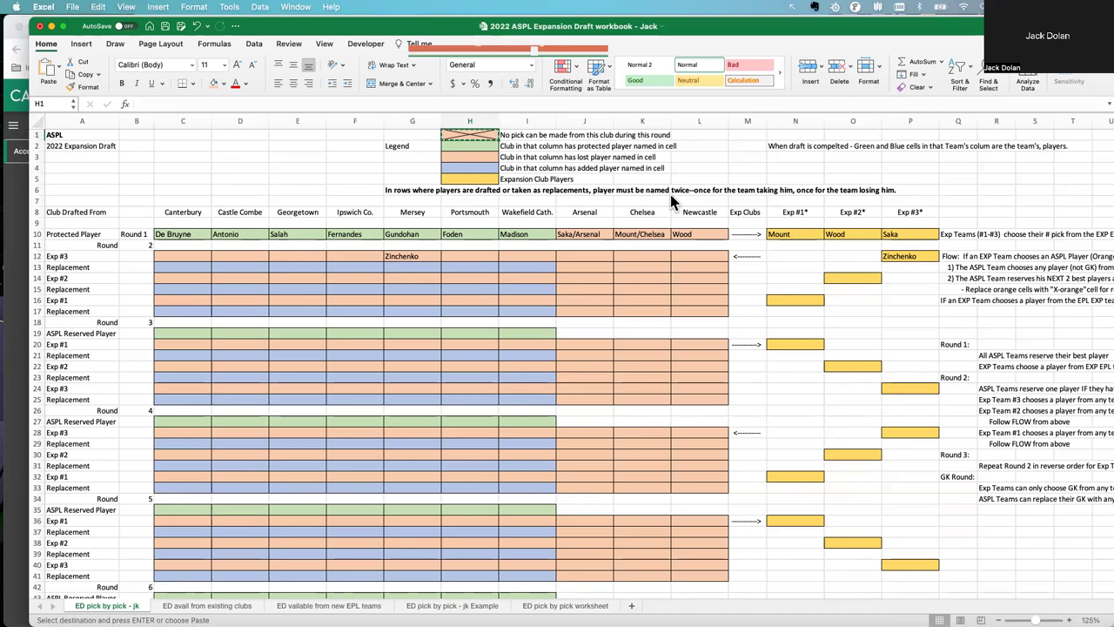
click(433, 278)
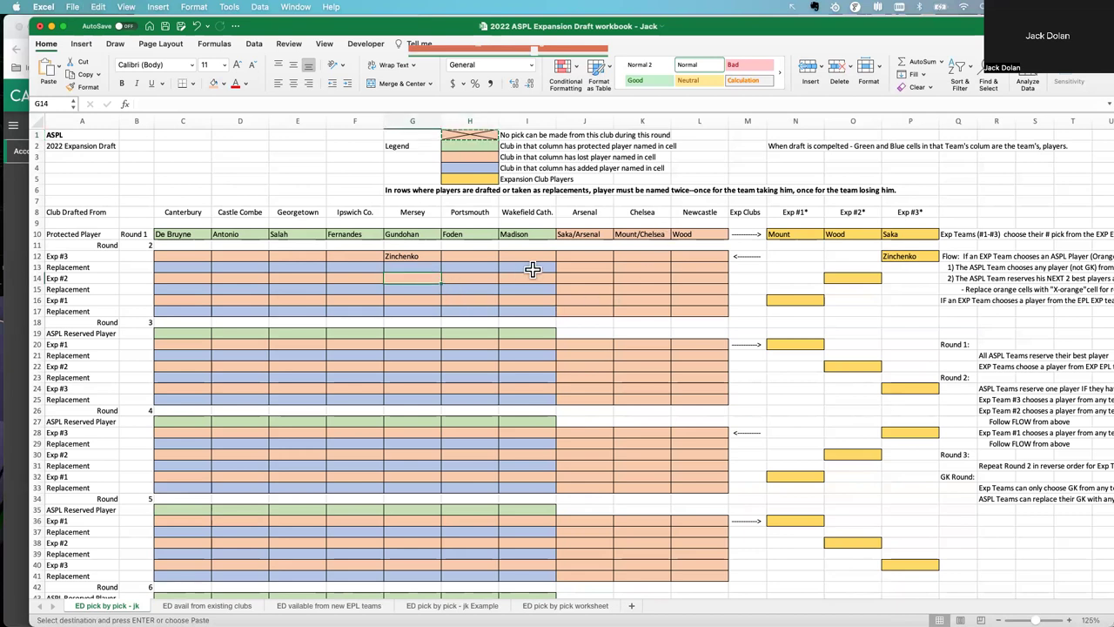
key(super+v)
key(Down)
key(Down)
key(super+v)
Paste the crossed-out cell into Mersey's Exp #1, Exp #2 and Exp #3 rows in round 3
key(Down)
key(Down)
key(Down)
key(Down)
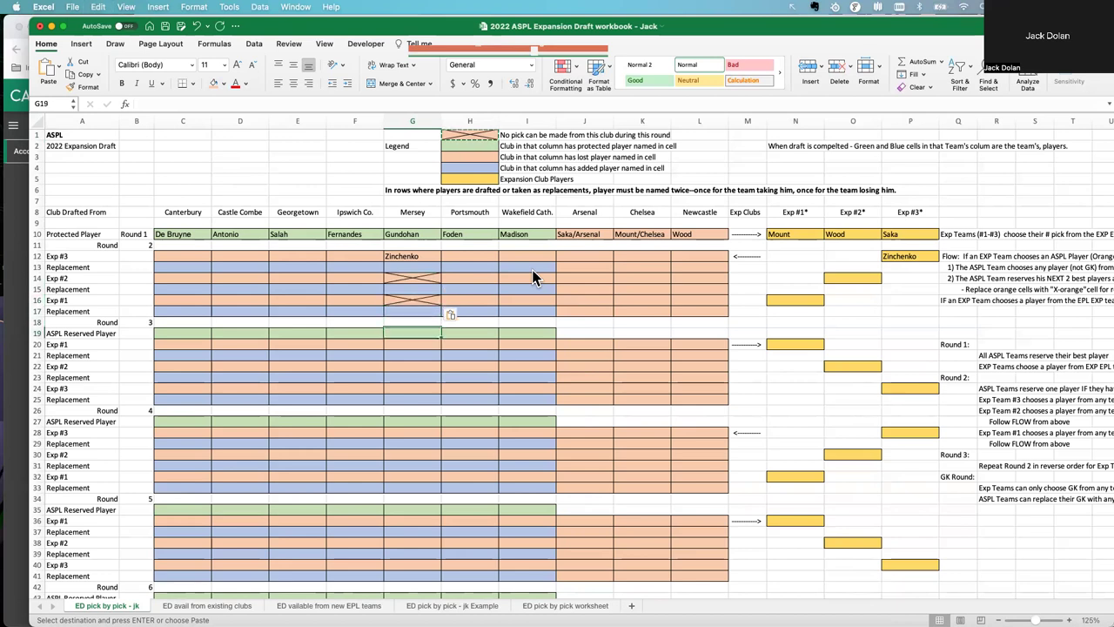
key(super+v)
key(Down)
key(Down)
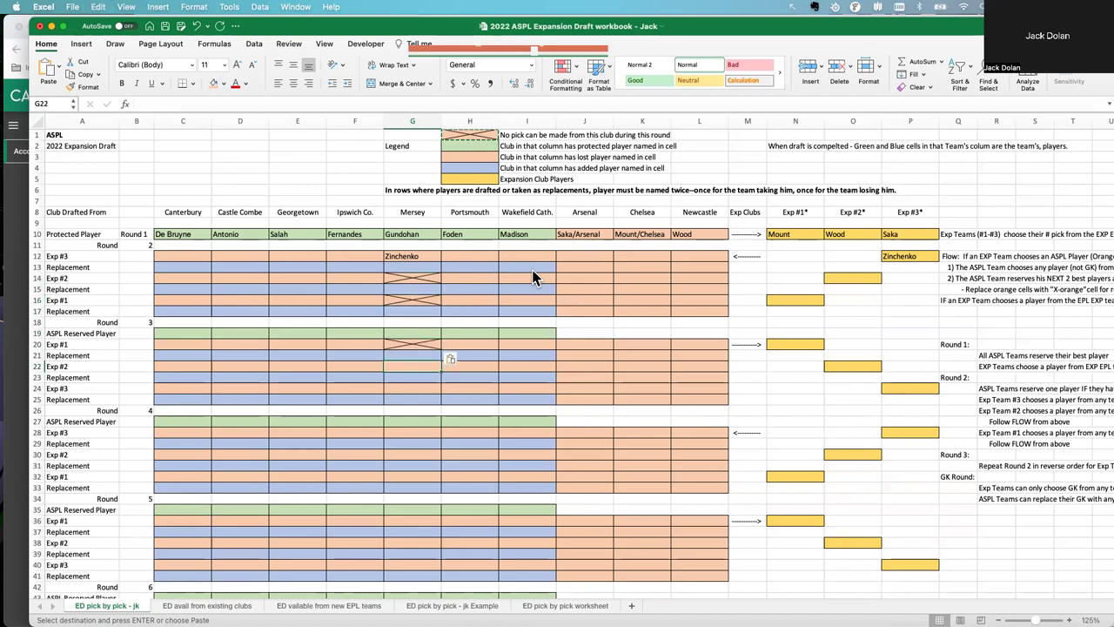
key(super+v)
key(Down)
key(Down)
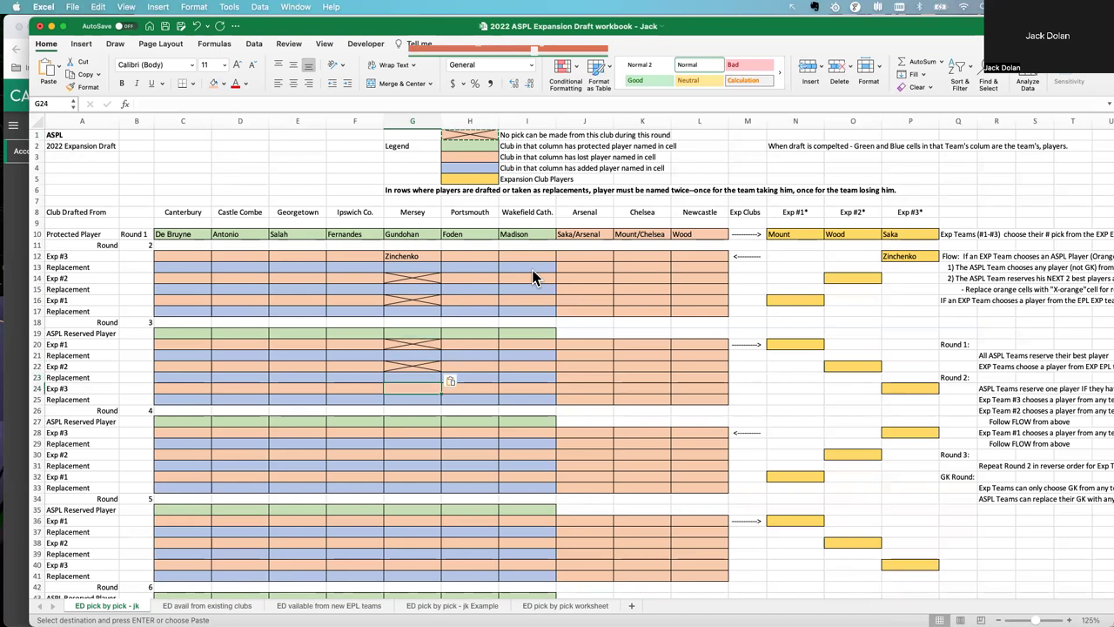
key(super+v)
Paste the crossed-out cell into Mersey's Exp #3, Exp #2 and Exp #1 rows in round 4
key(Down)
key(Down)
key(Down)
key(Down)
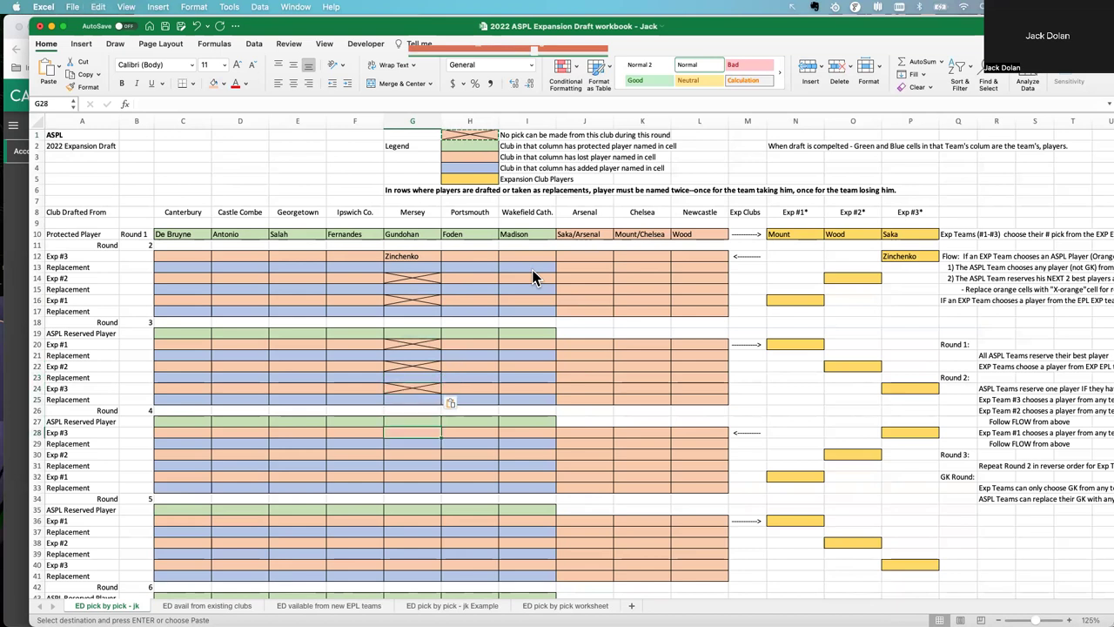
key(super+v)
key(Down)
key(Down)
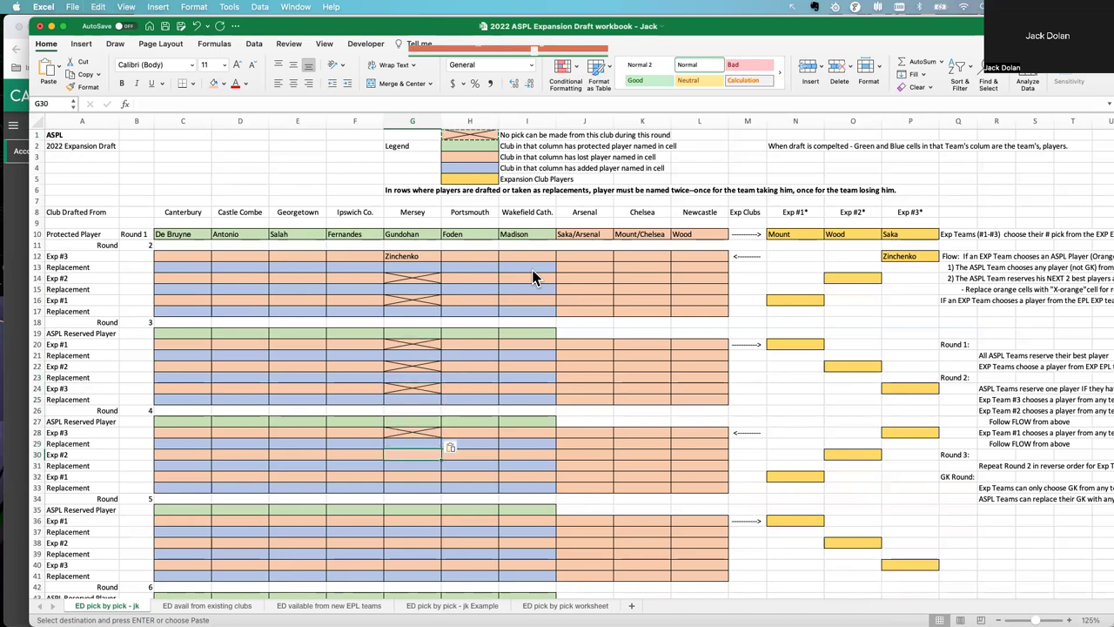
key(super+v)
key(Down)
key(Down)
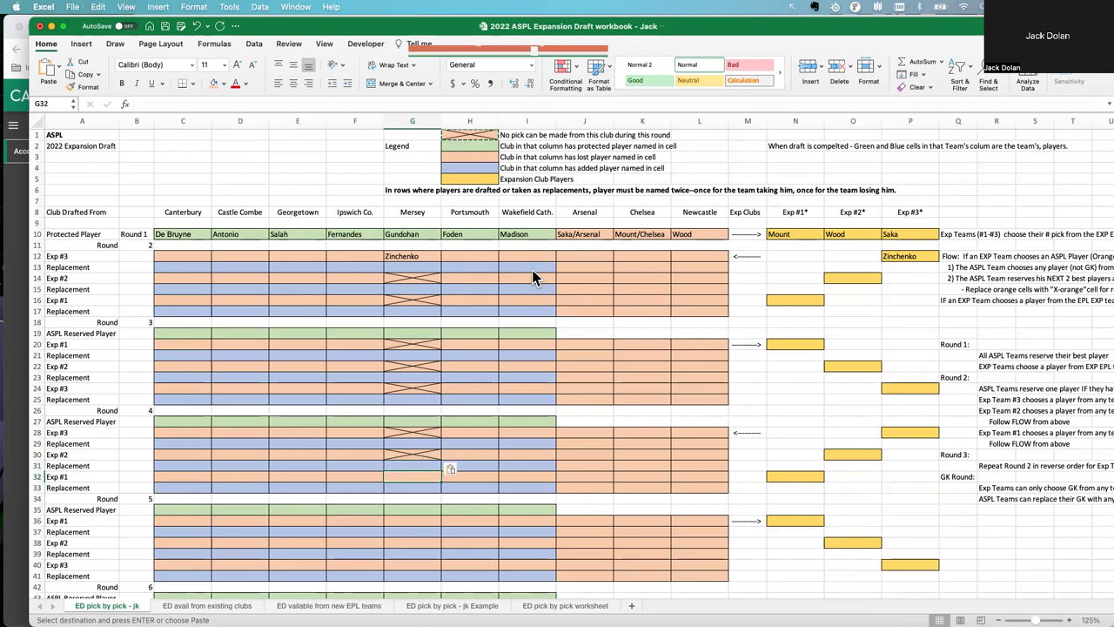
key(super+v)
Find Arsenal's Martinelli in the list of players available from new EPL teams and shade his last name orange
click(328, 605)
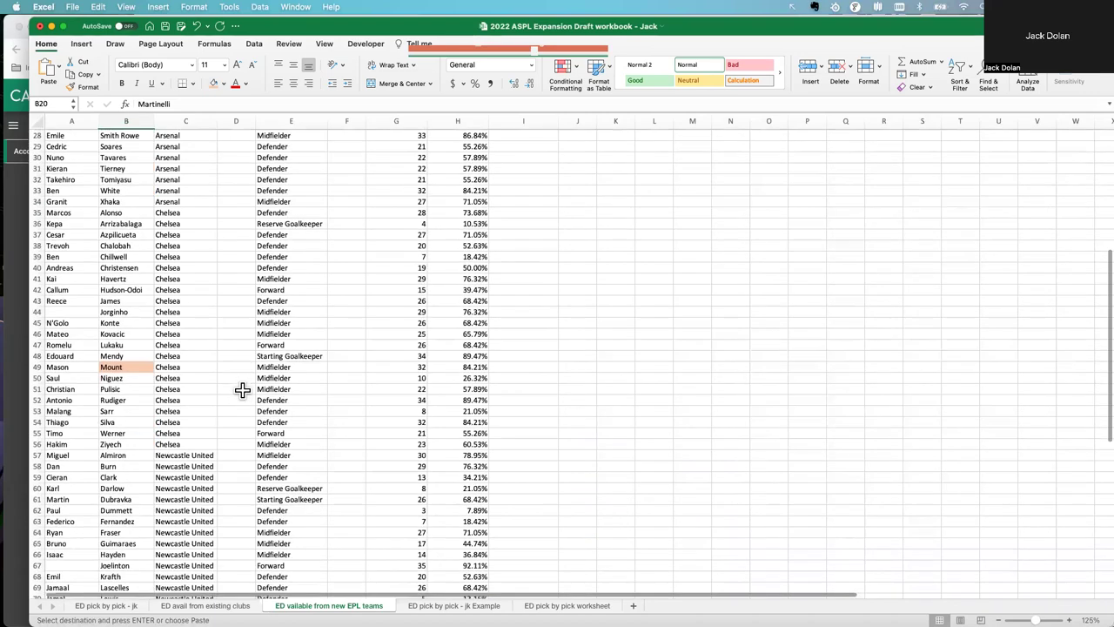
scroll(243, 389, up, 7)
scroll(243, 390, up, 1)
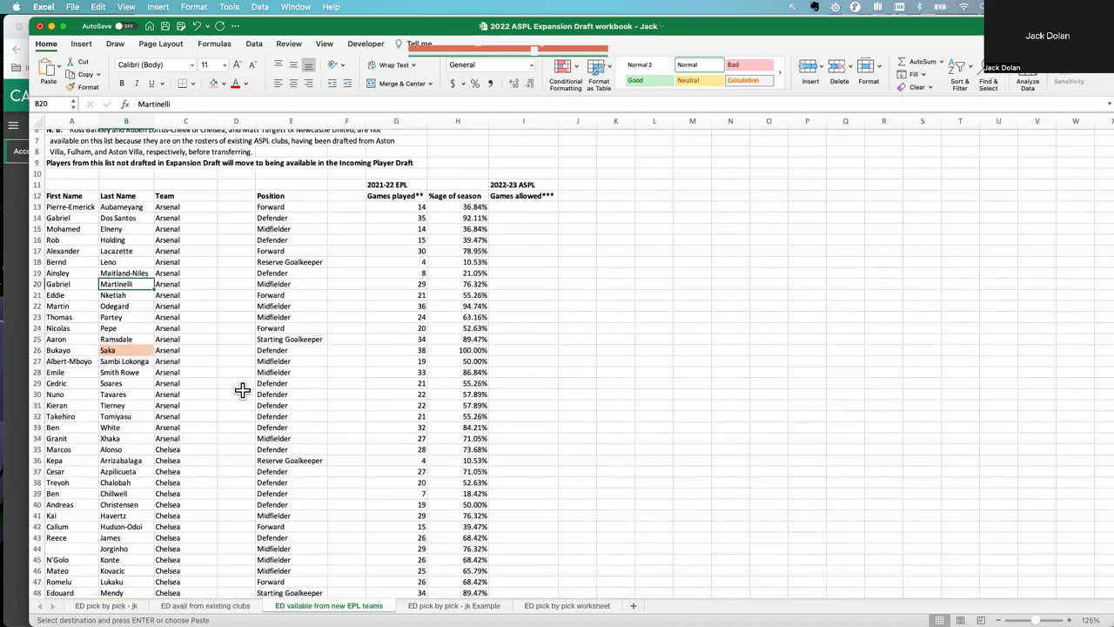
click(142, 306)
click(141, 284)
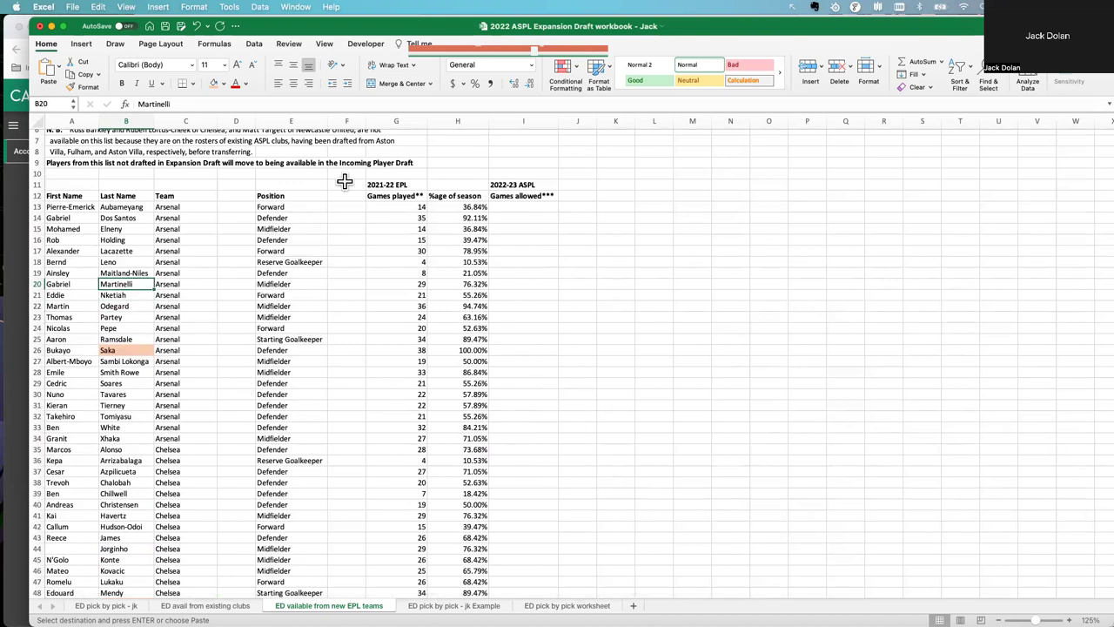
click(214, 82)
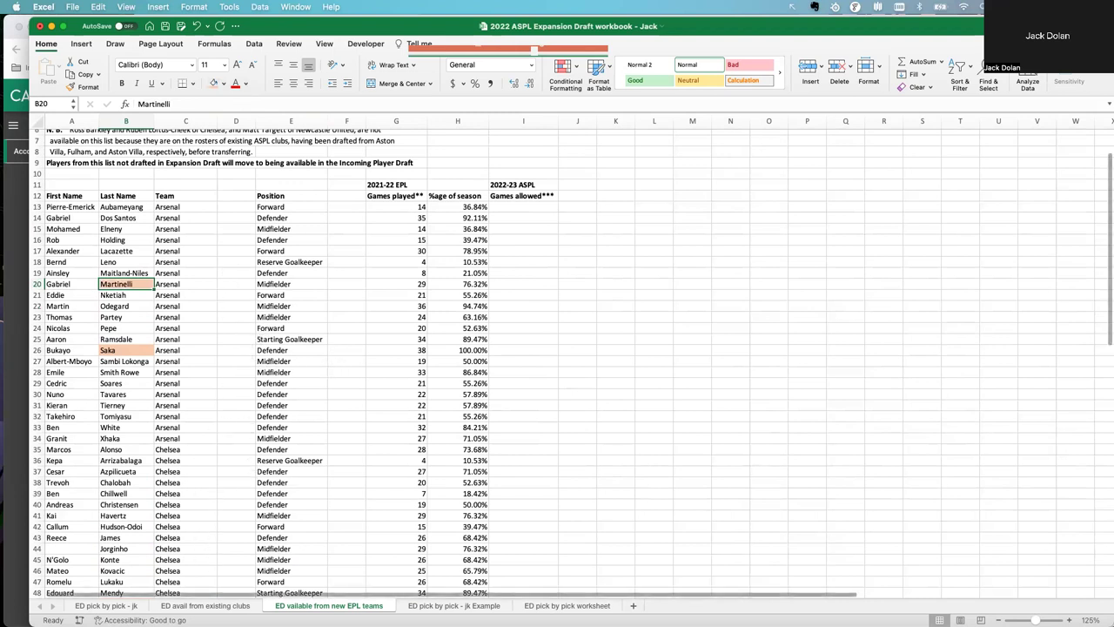
Enter Martinelli under both Mersey and Arsenal in the round 2 Replacement row below Exp #3 of the pick by pick sheet
click(106, 605)
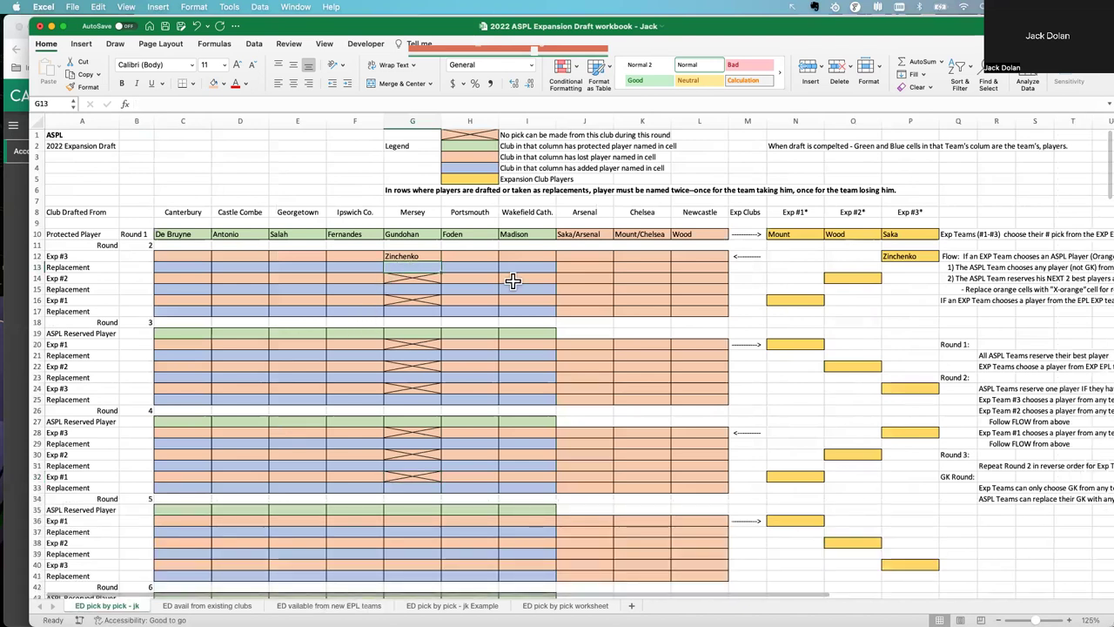
text(Martine)
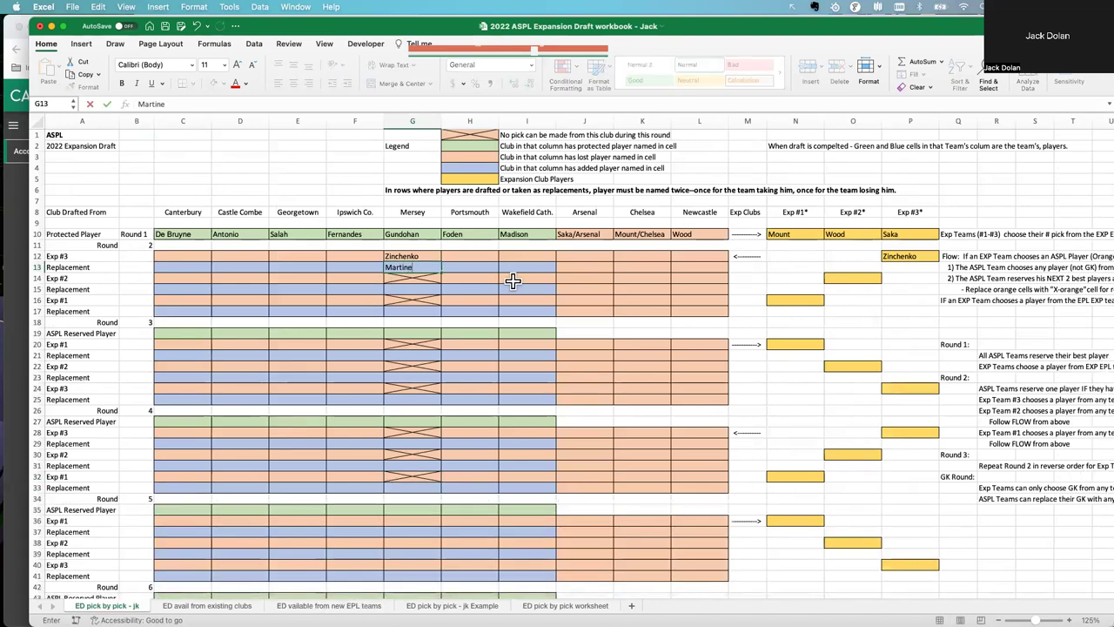
text(lli)
key(Tab)
key(Tab)
key(Tab)
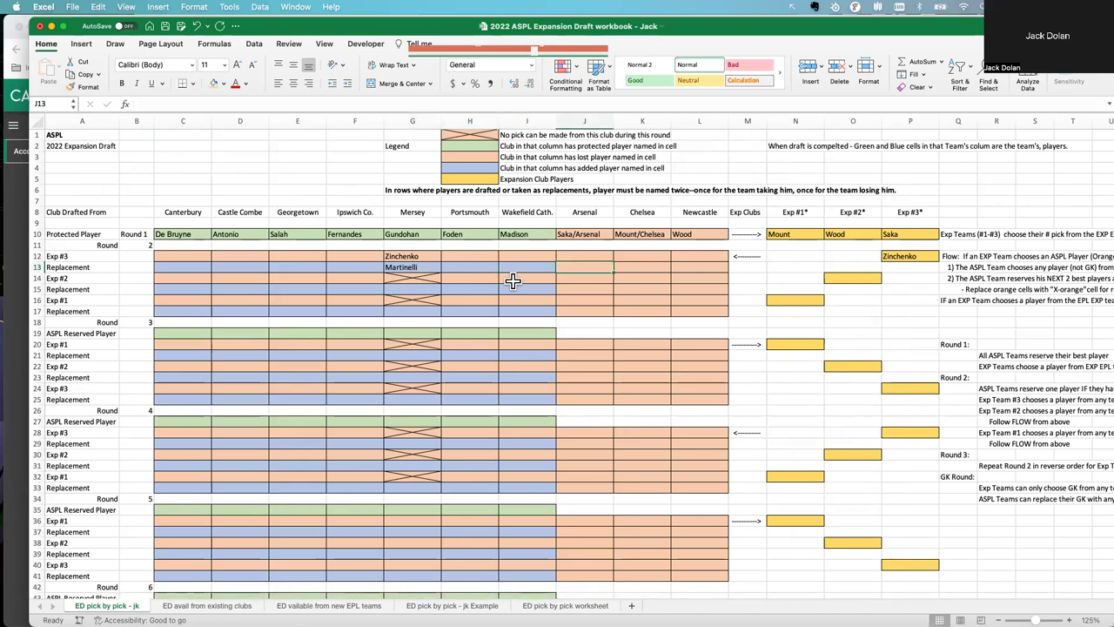
text(Martinelli)
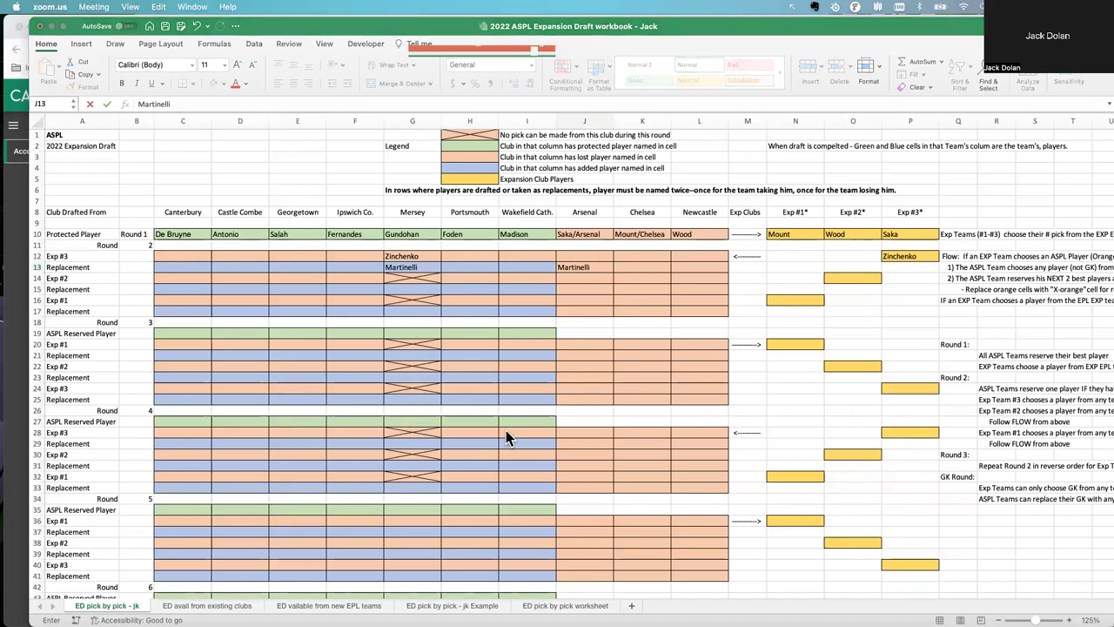
Shade the last names of Mersey Beats players Shaw and Lookman orange in the list of players available from existing clubs
click(206, 605)
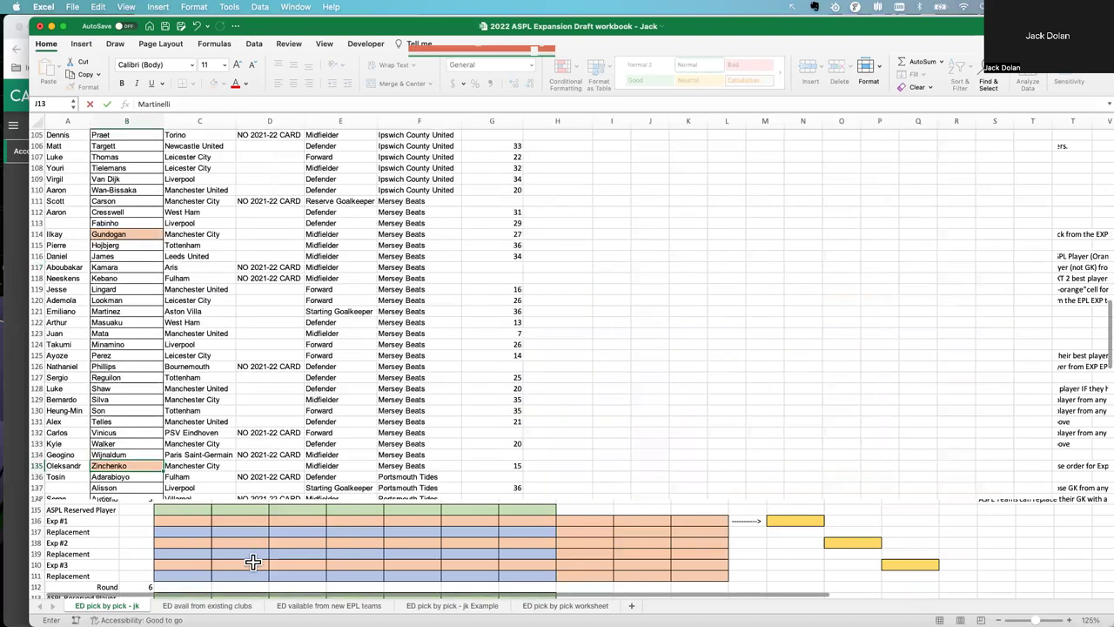
scroll(261, 471, down, 1)
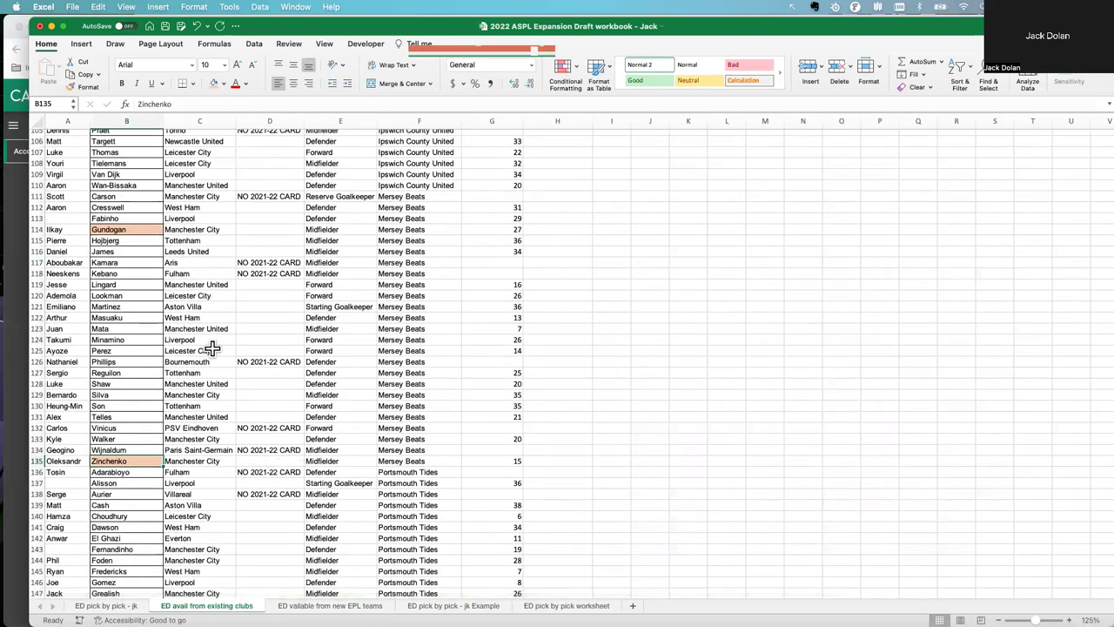
click(144, 296)
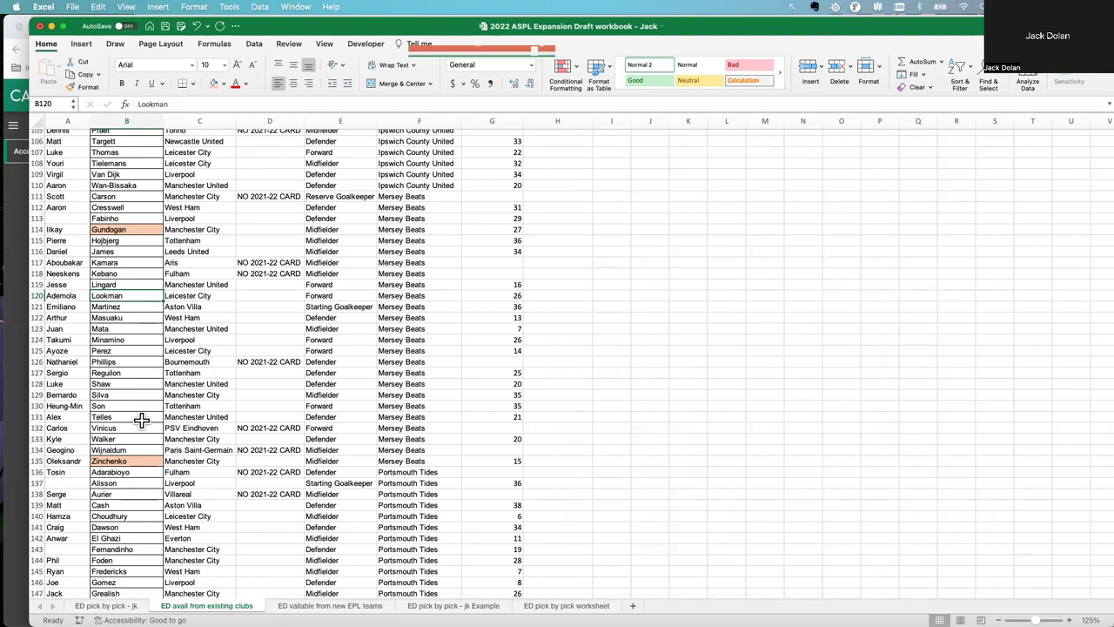
click(137, 383)
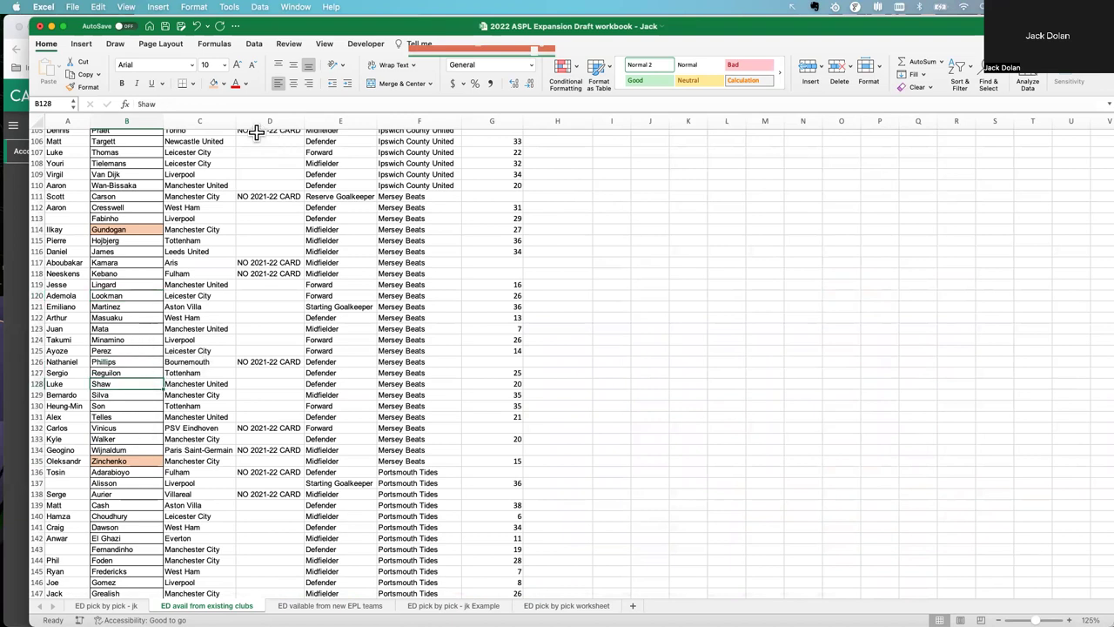
click(214, 83)
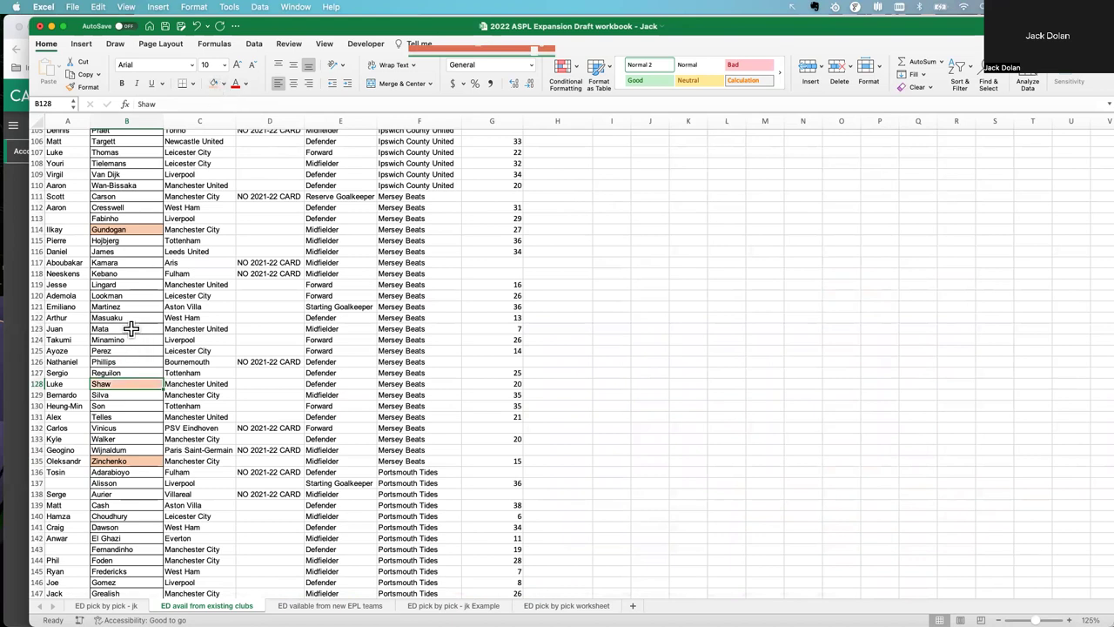
click(129, 296)
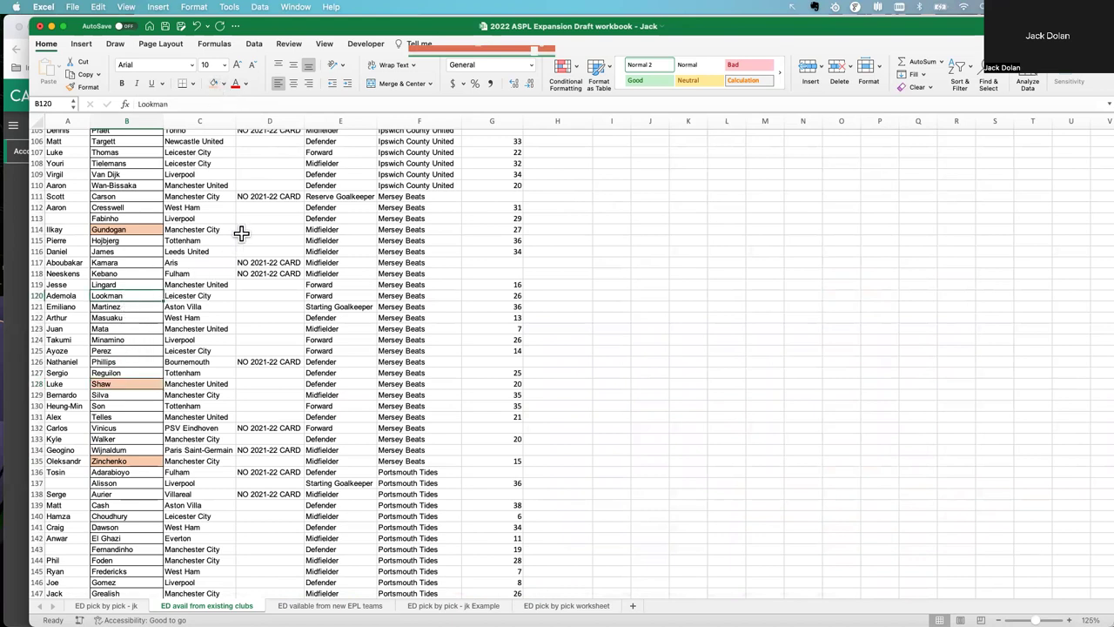
click(214, 83)
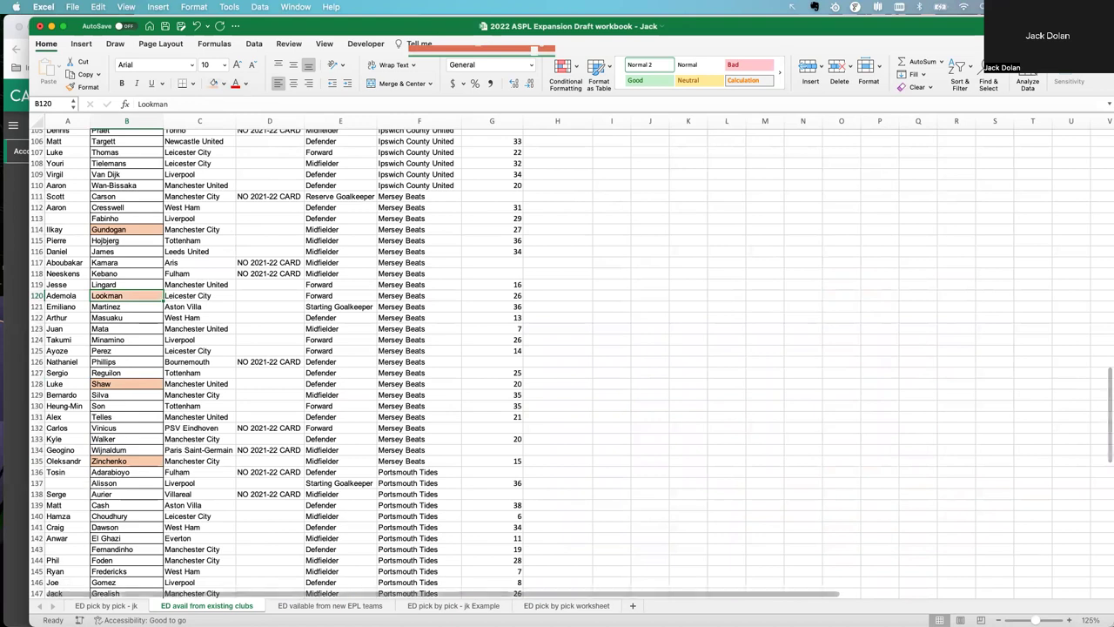
Enter Lookman in round 3 and Shaw in round 4 as Mersey's ASPL Reserved Players on the pick by pick sheet
click(106, 604)
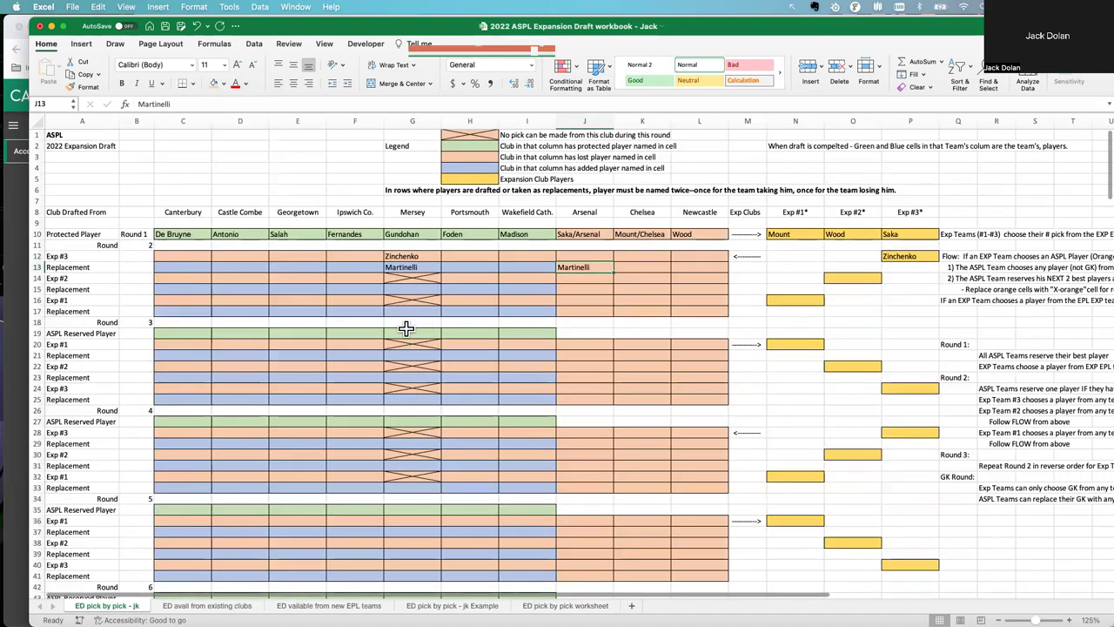
text(Lookman)
key(Tab)
key(Down)
key(Down)
key(Down)
key(Down)
key(Down)
key(Down)
key(Down)
key(Down)
key(Left)
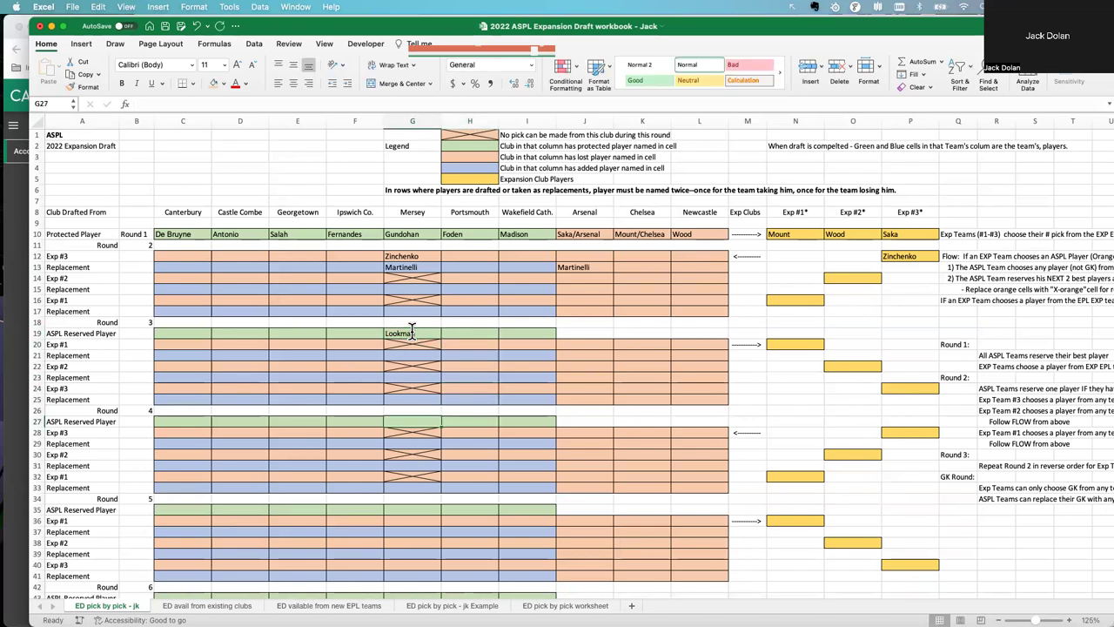
text(Shaw)
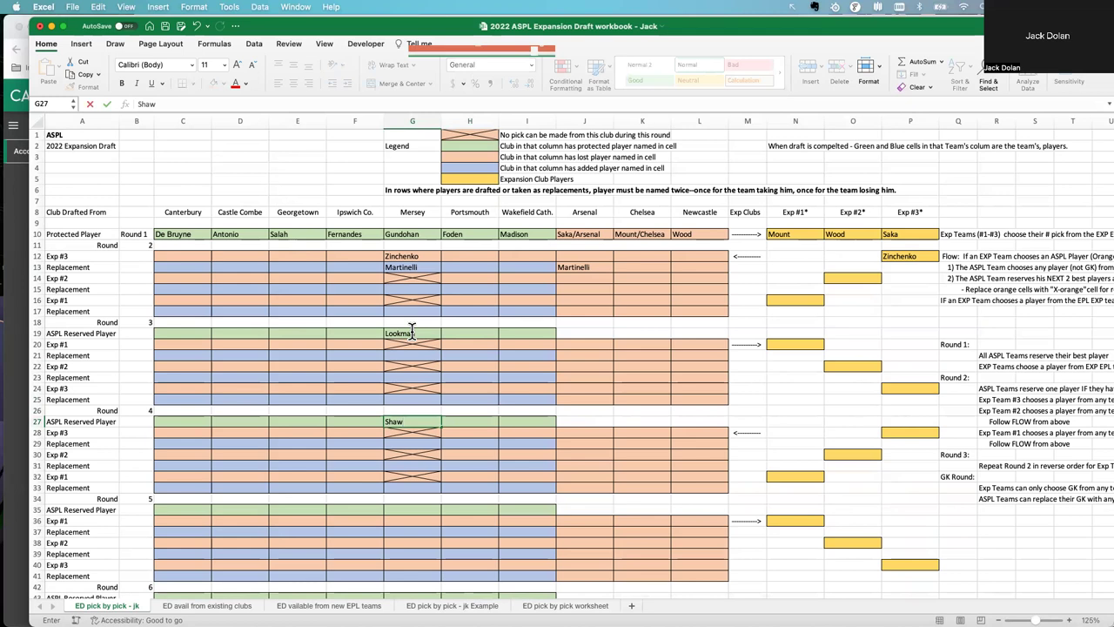
click(776, 401)
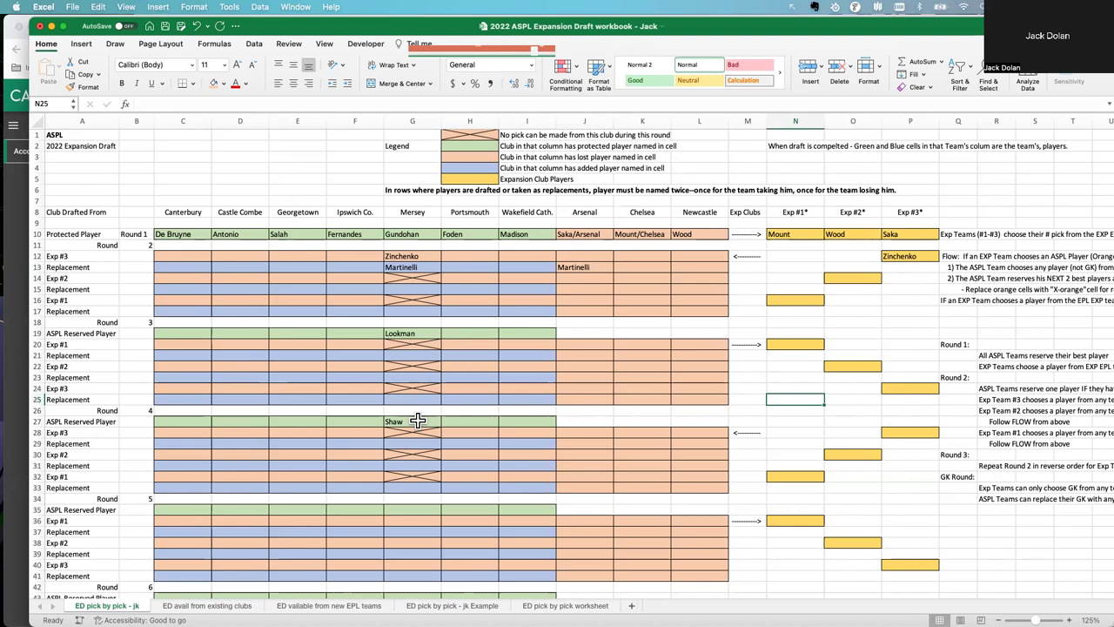
click(427, 234)
click(419, 268)
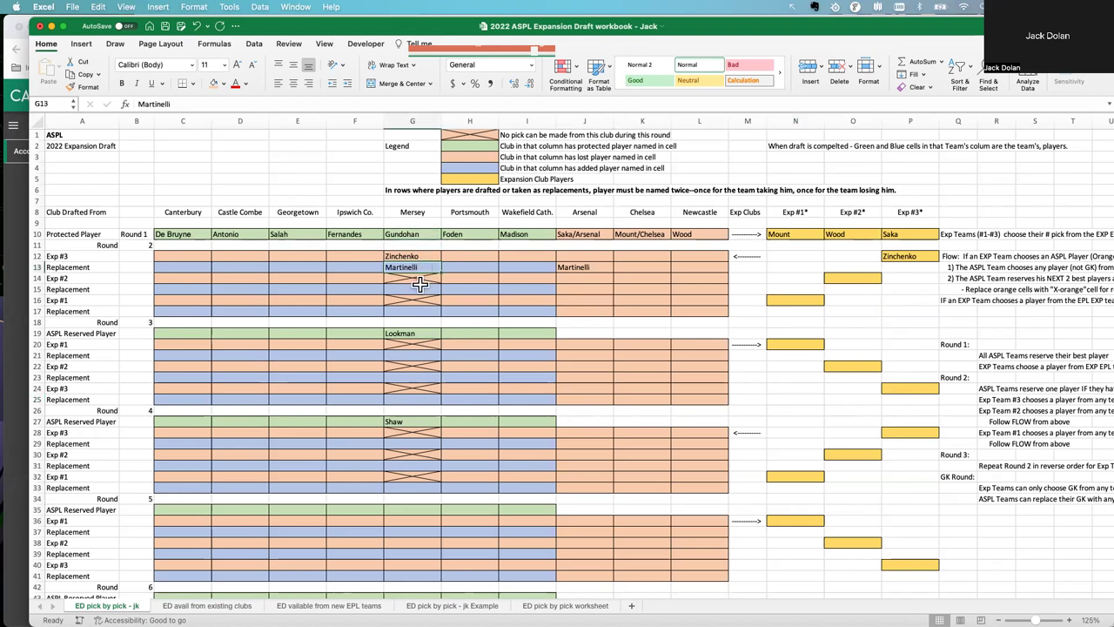
click(426, 258)
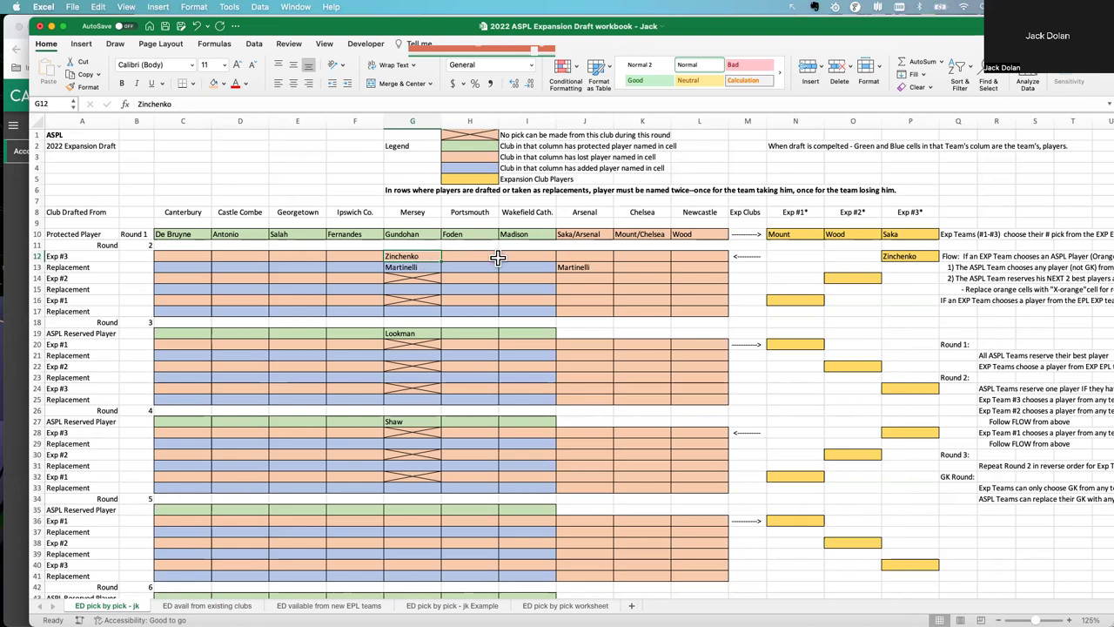
click(583, 268)
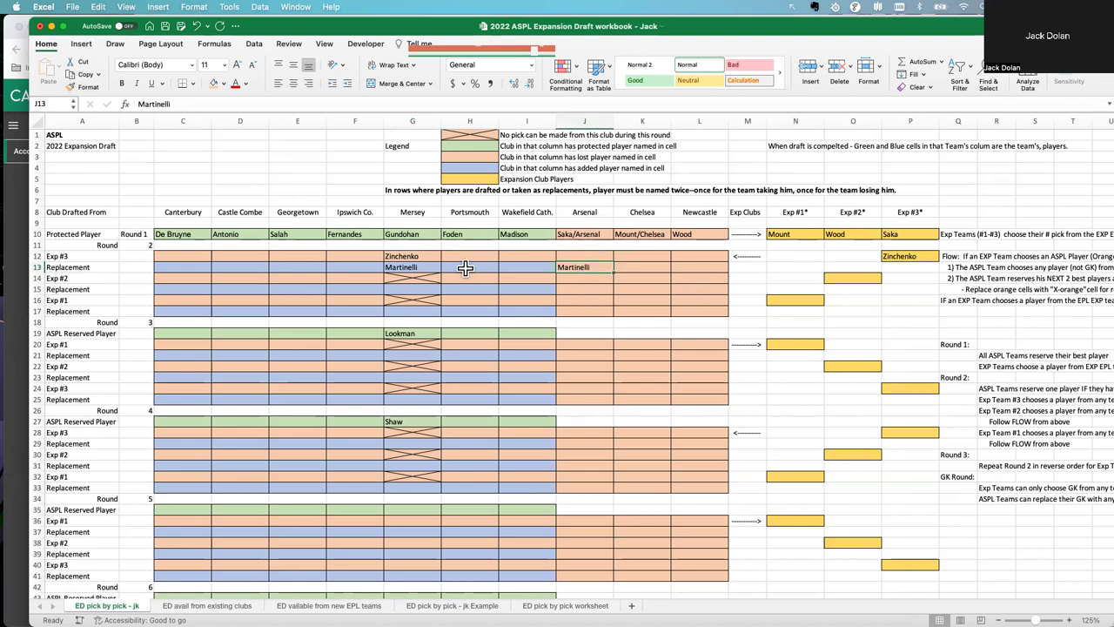
click(412, 267)
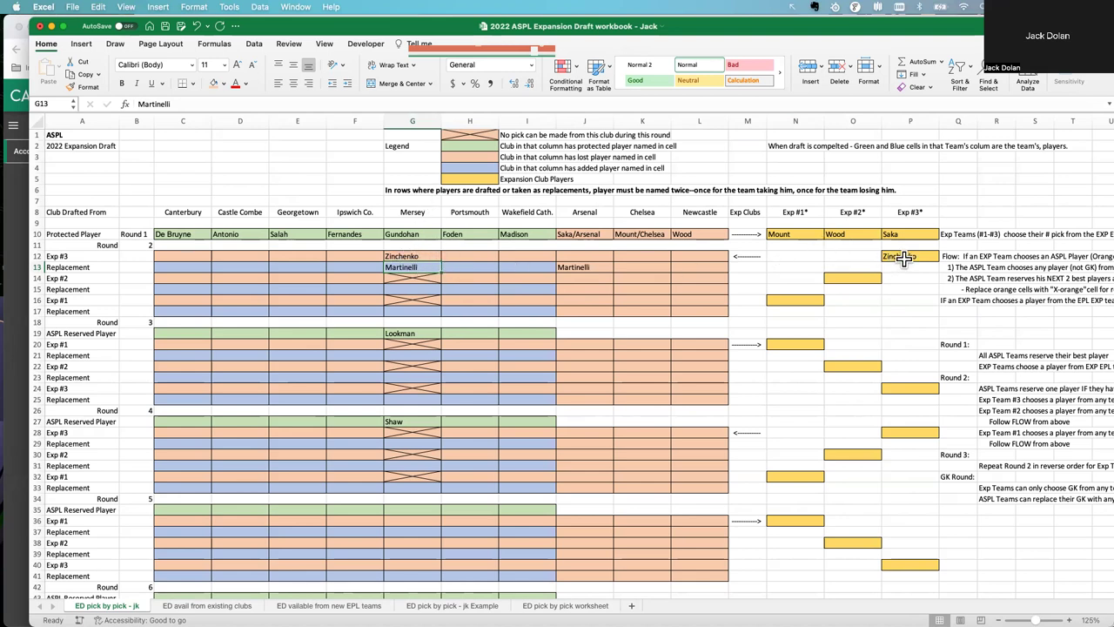
Find Wakefield Cathedral's Jota in the list of players available from existing clubs and shade his last name orange
click(860, 279)
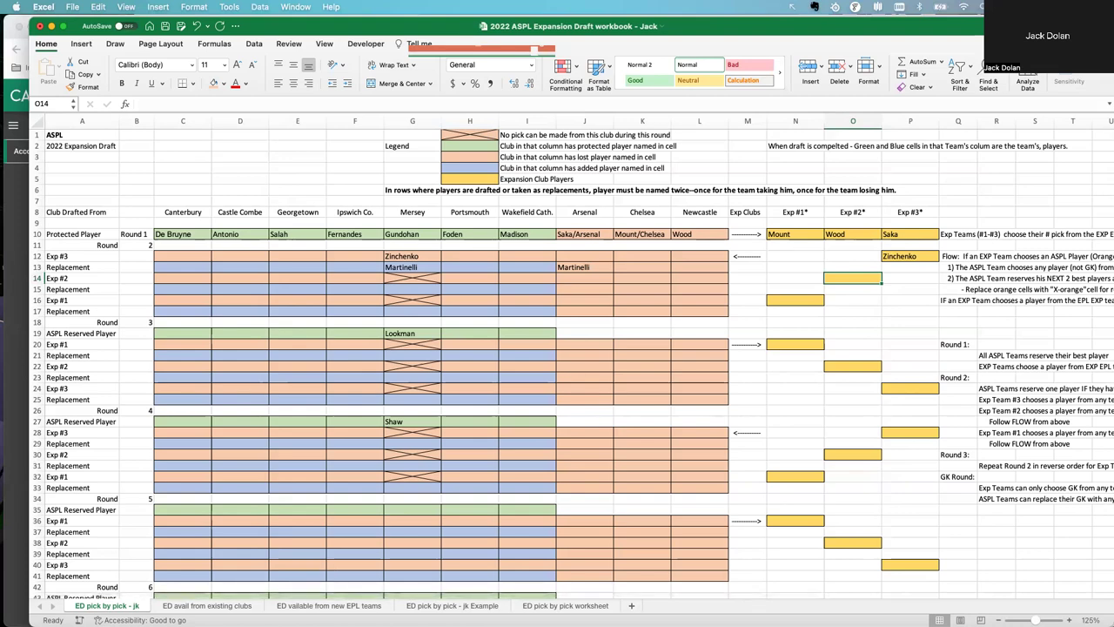
click(213, 605)
scroll(366, 506, down, 7)
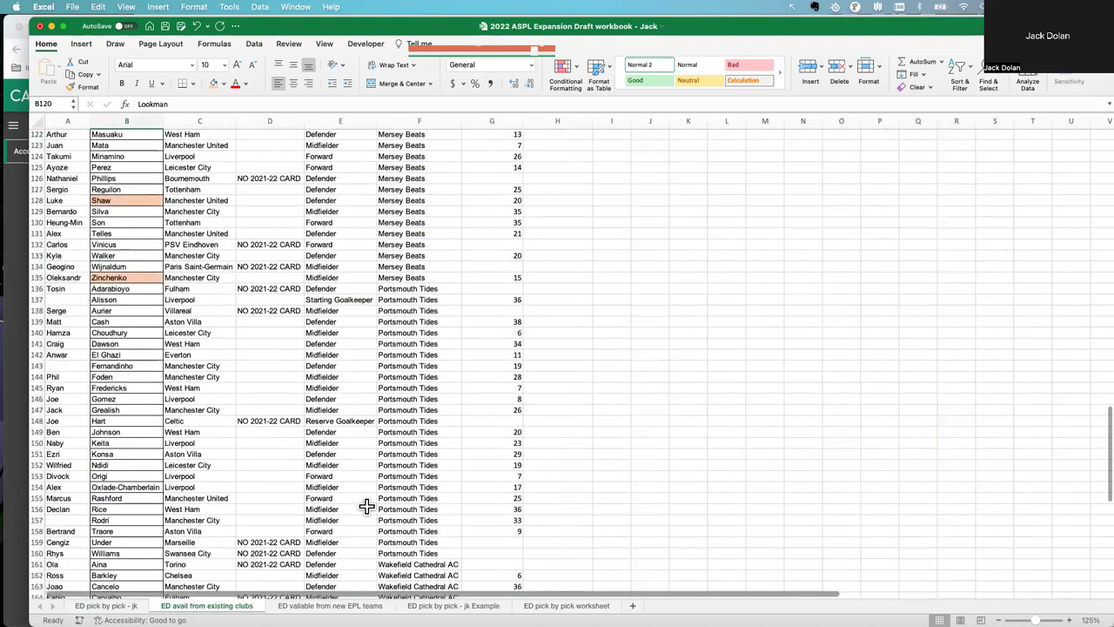
scroll(366, 507, down, 1)
scroll(367, 507, down, 3)
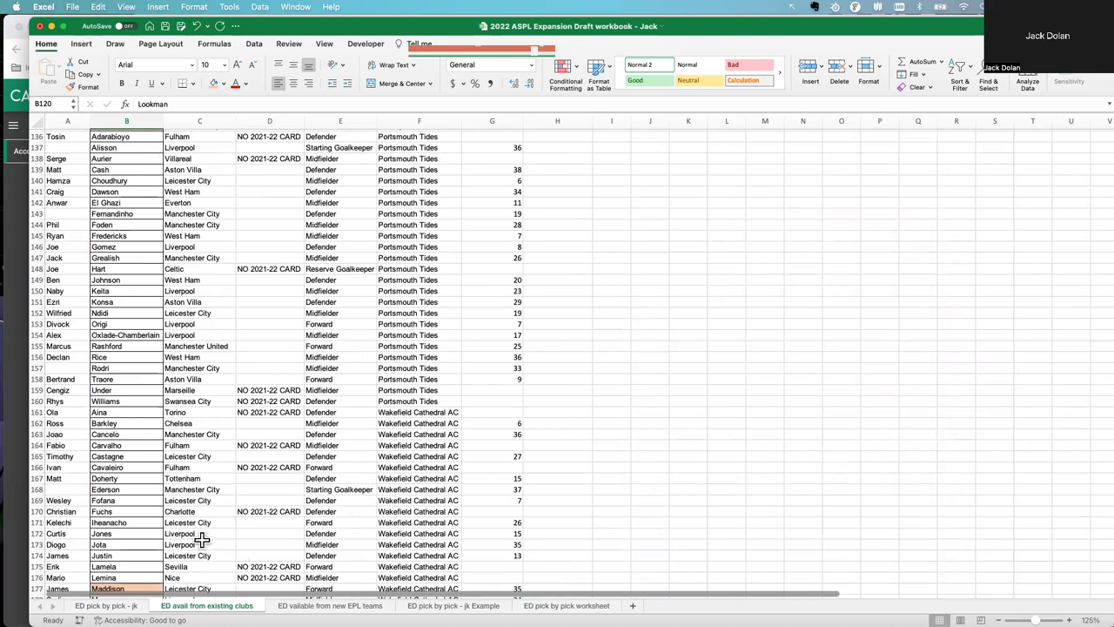
click(137, 545)
click(214, 85)
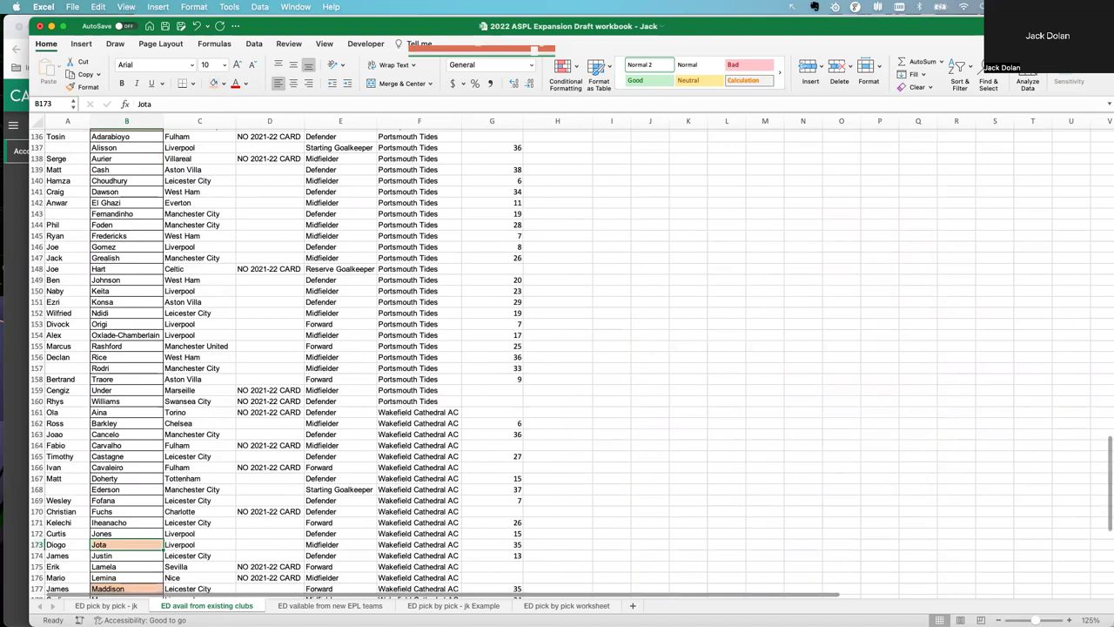
Enter Jota under both the Exp #2 club and Wakefield Cath. in the round 2 Exp #2 row of the pick by pick sheet
key(ctrl+Page_Up)
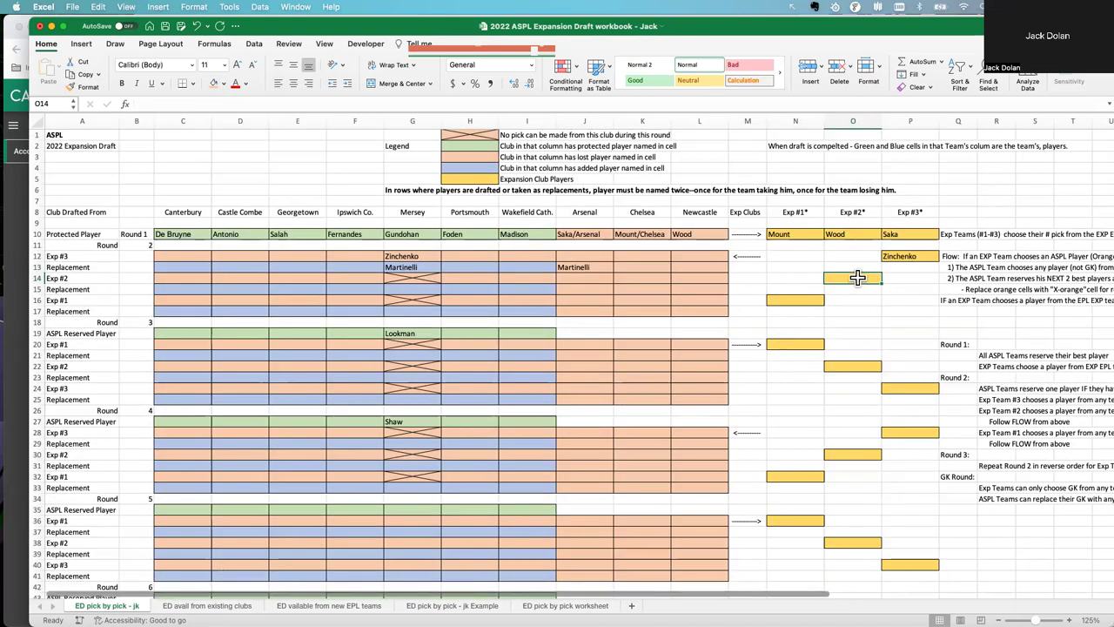
text(Jota)
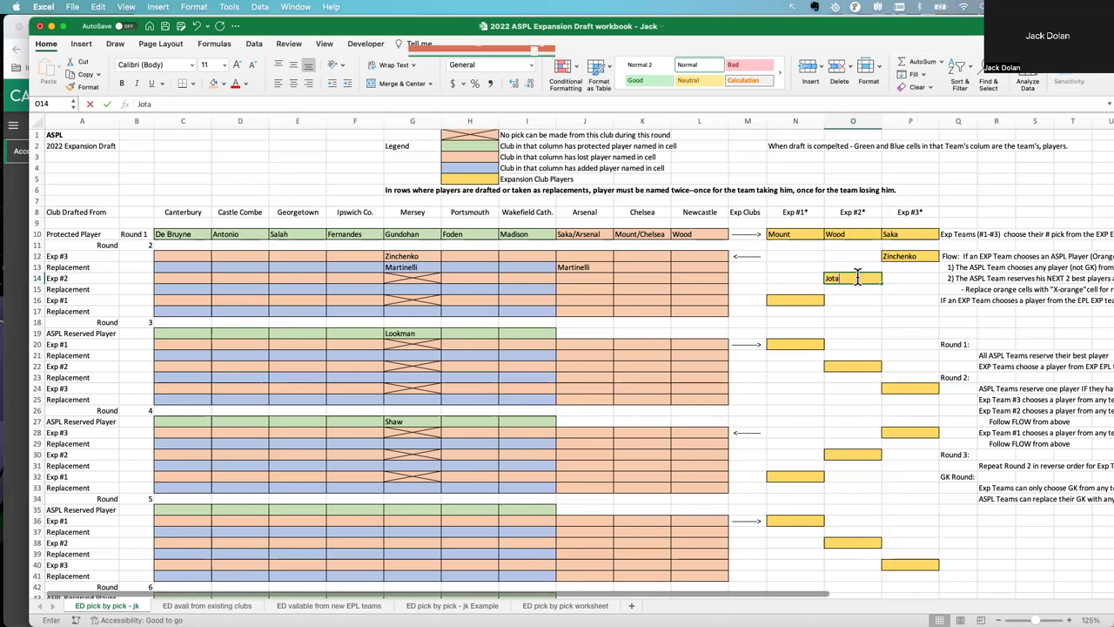
click(527, 277)
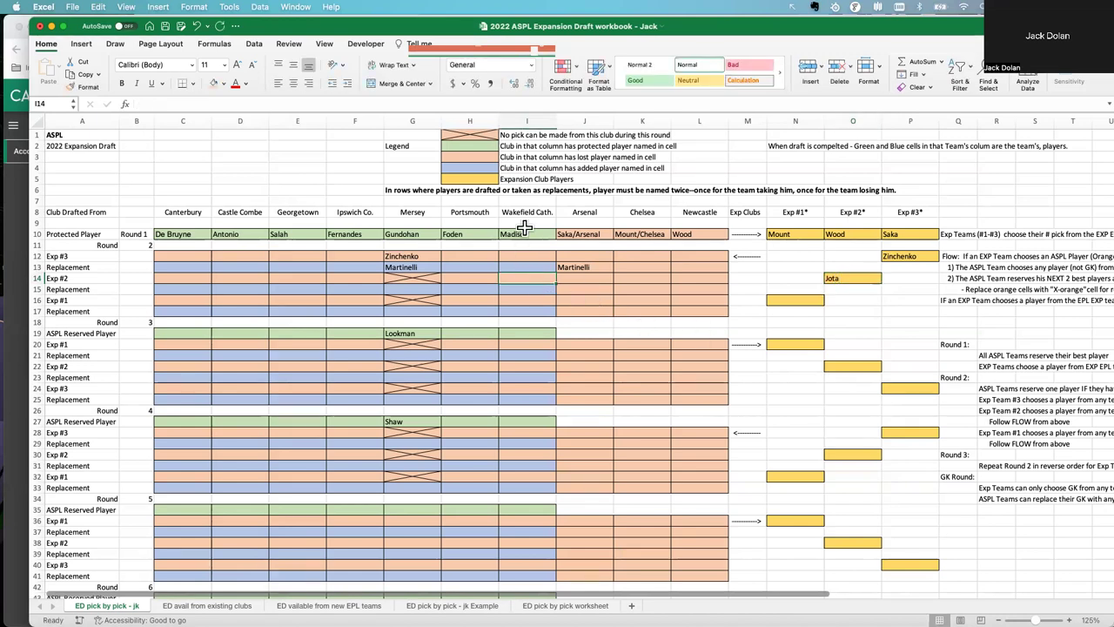
text(Jota)
key(Return)
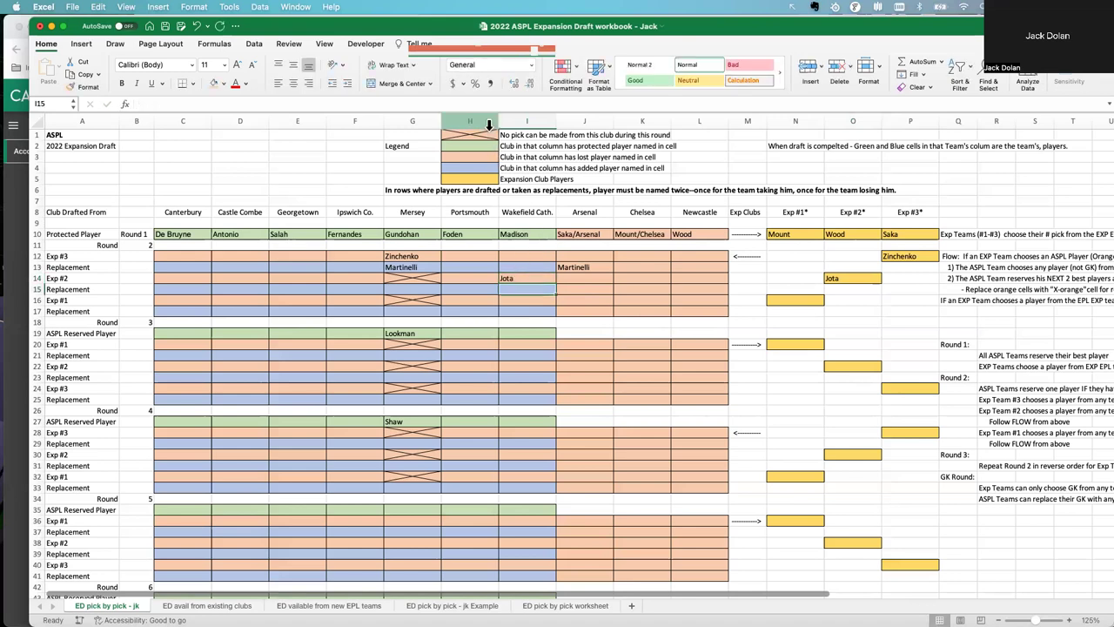
key(Return)
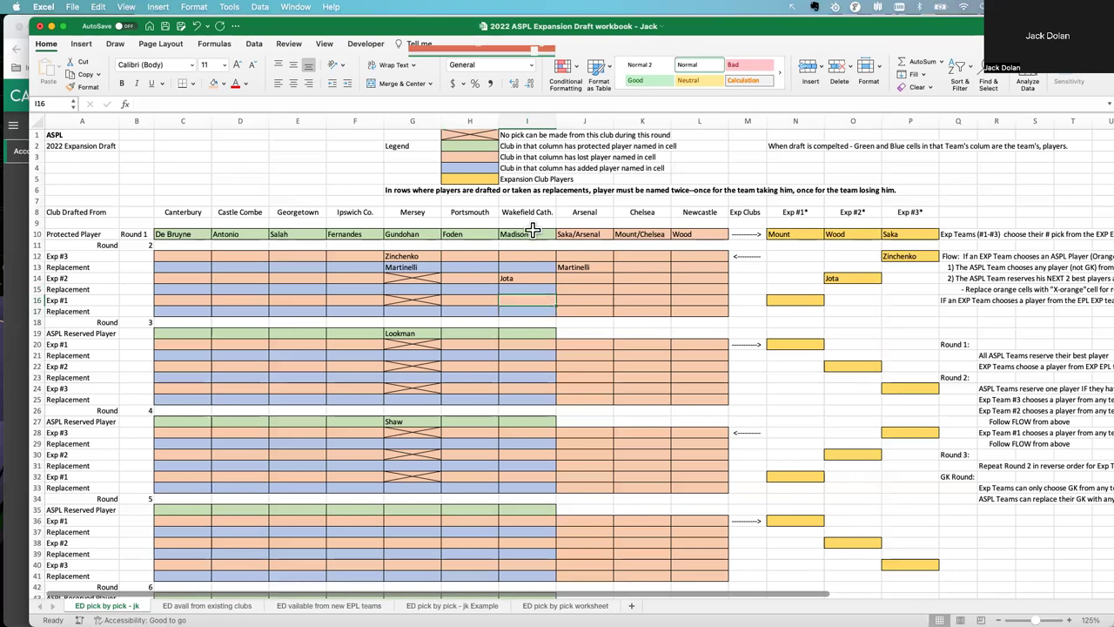
Copy the crossed-out legend cell and paste it into Wakefield Cath.'s Exp #1 row in round 2
click(492, 135)
key(super+c)
click(540, 300)
key(super+v)
Paste the crossed-out cell into Wakefield Cath.'s Exp #1, Exp #2 and Exp #3 rows in round 3
key(Down)
key(Down)
key(Down)
key(Down)
key(super+v)
key(Down)
key(Down)
key(super+v)
key(Down)
key(Down)
key(super+v)
Paste the crossed-out cell into Wakefield Cath.'s Exp #3, Exp #2 and Exp #1 rows in round 4
key(Down)
key(Down)
key(Down)
key(Down)
key(super+v)
key(Down)
key(Down)
key(super+v)
key(Down)
key(Down)
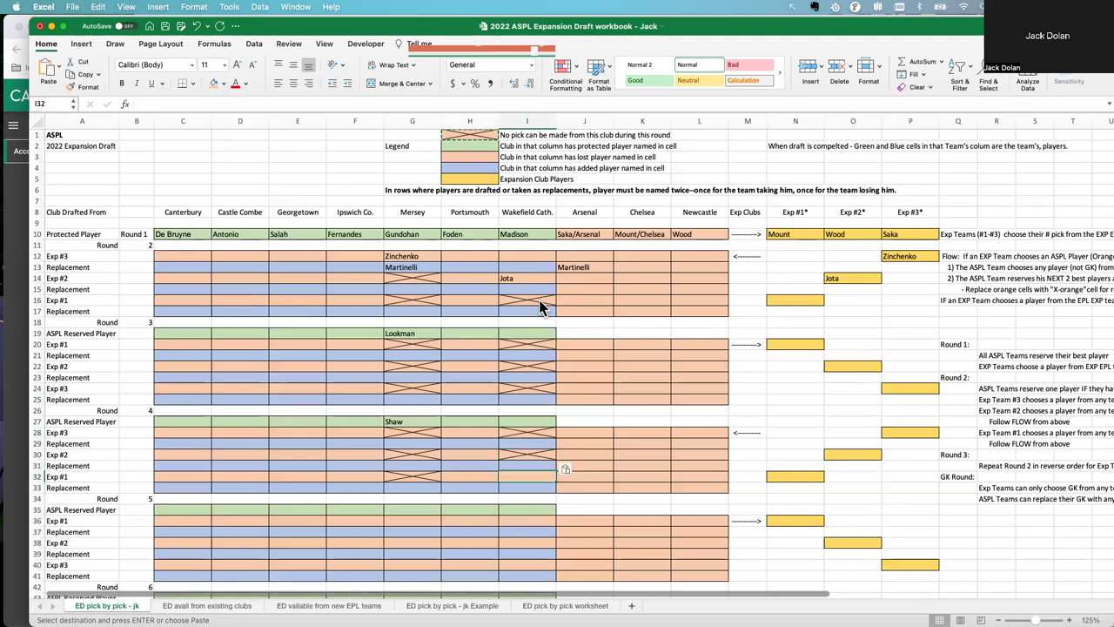
key(super+v)
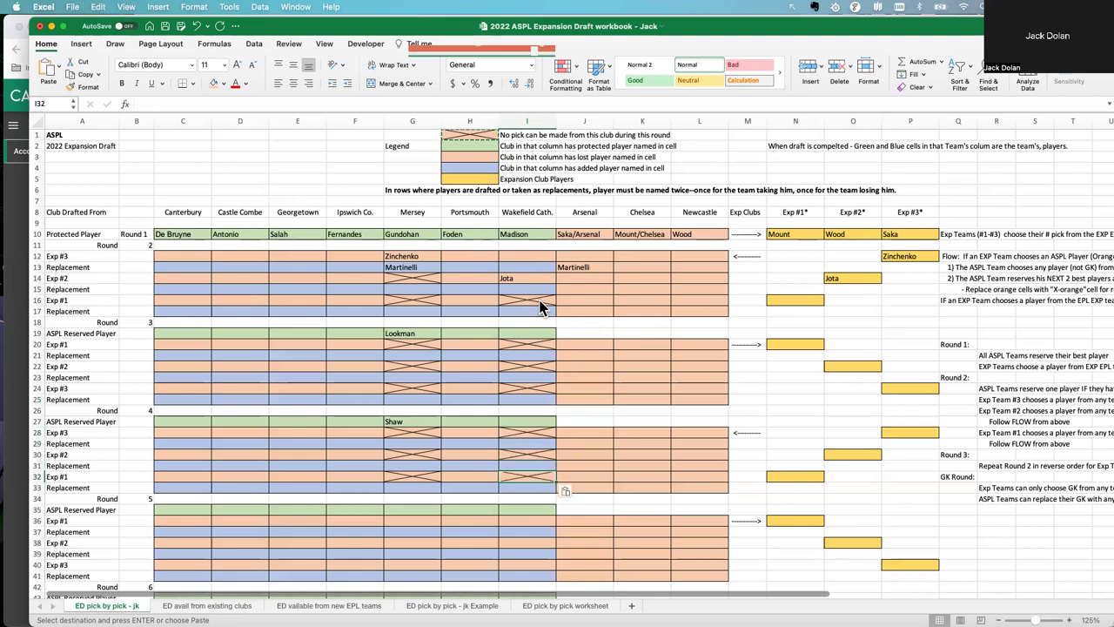
Find Chelsea's James in the list of players available from new EPL teams and shade his last name orange
click(532, 289)
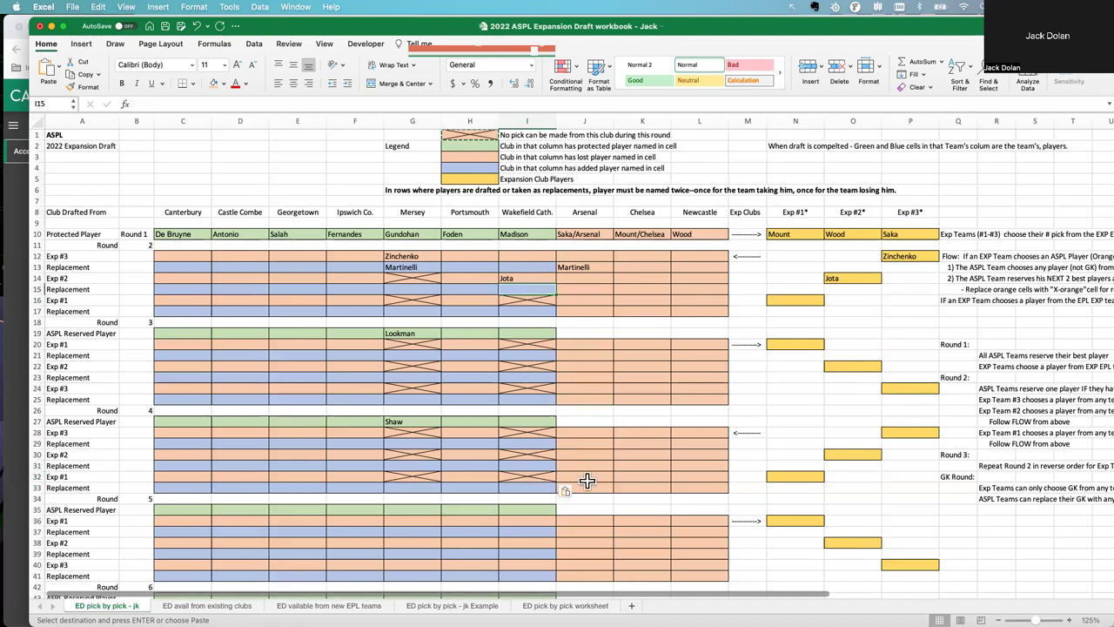
click(329, 605)
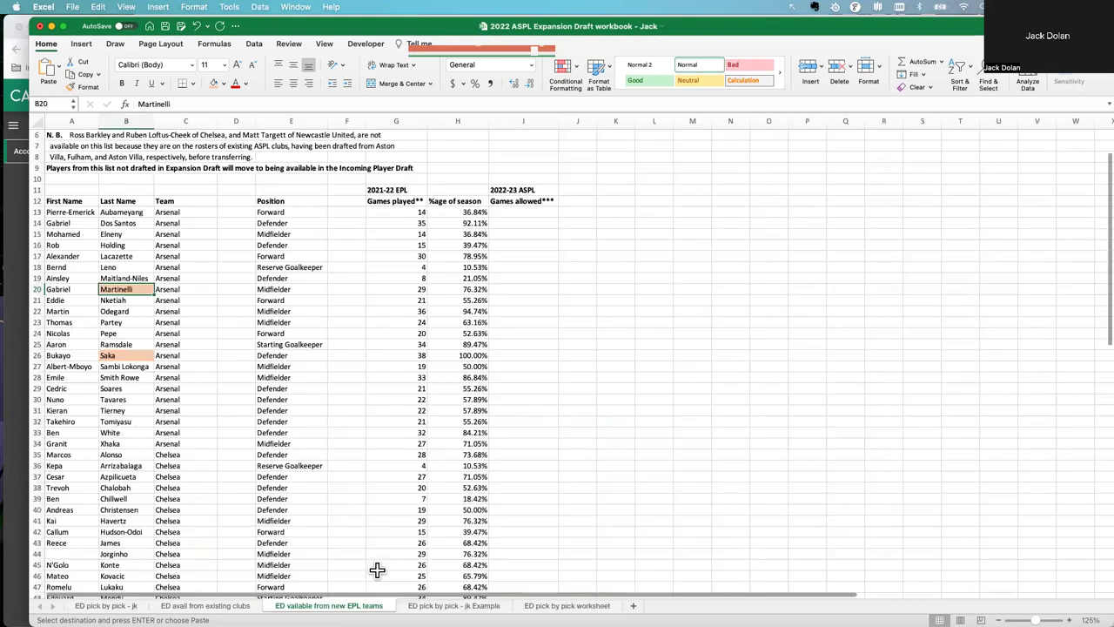
scroll(298, 505, down, 5)
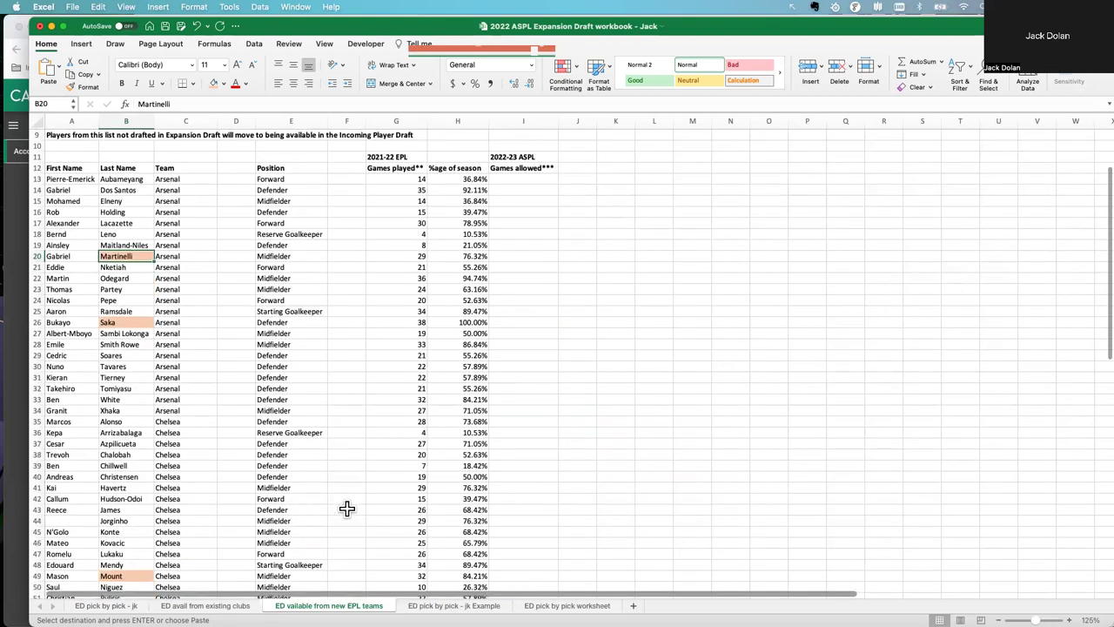
scroll(346, 508, down, 7)
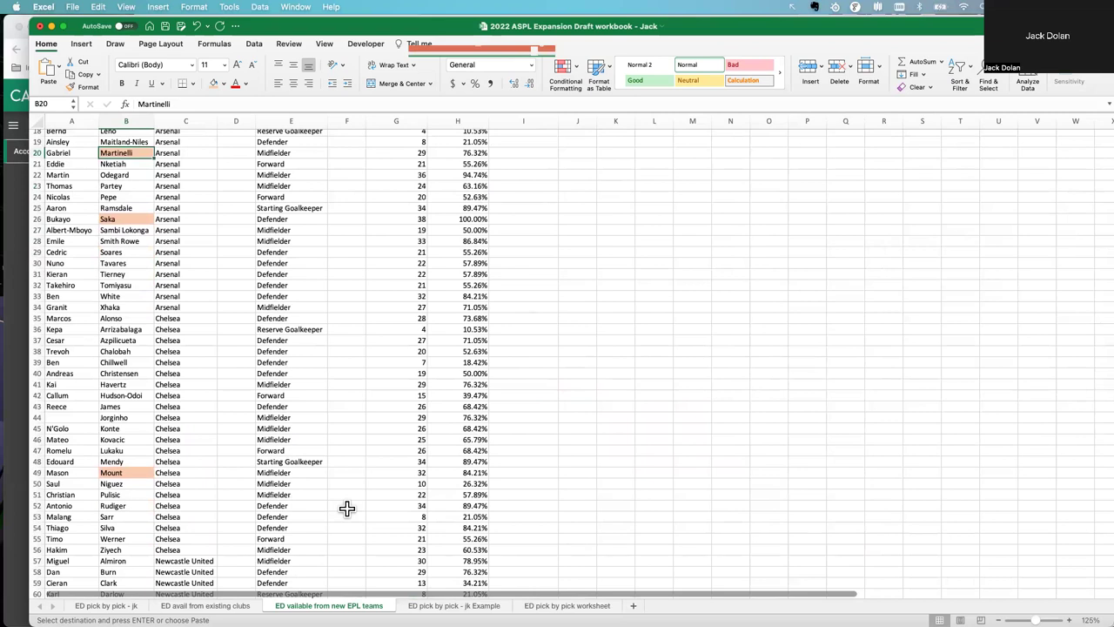
scroll(346, 508, down, 1)
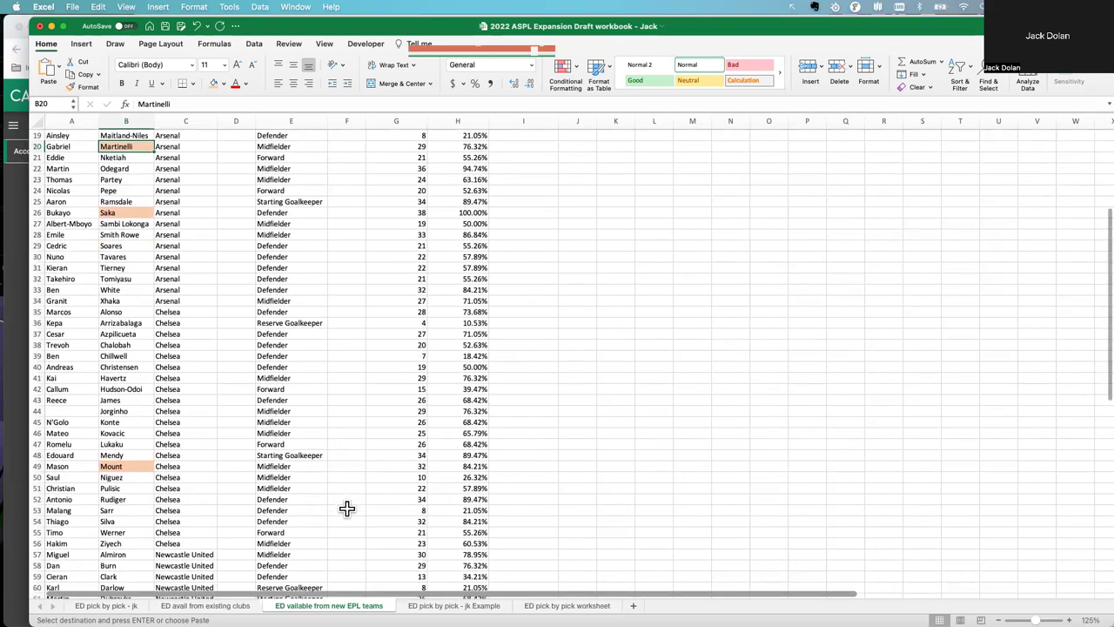
click(129, 401)
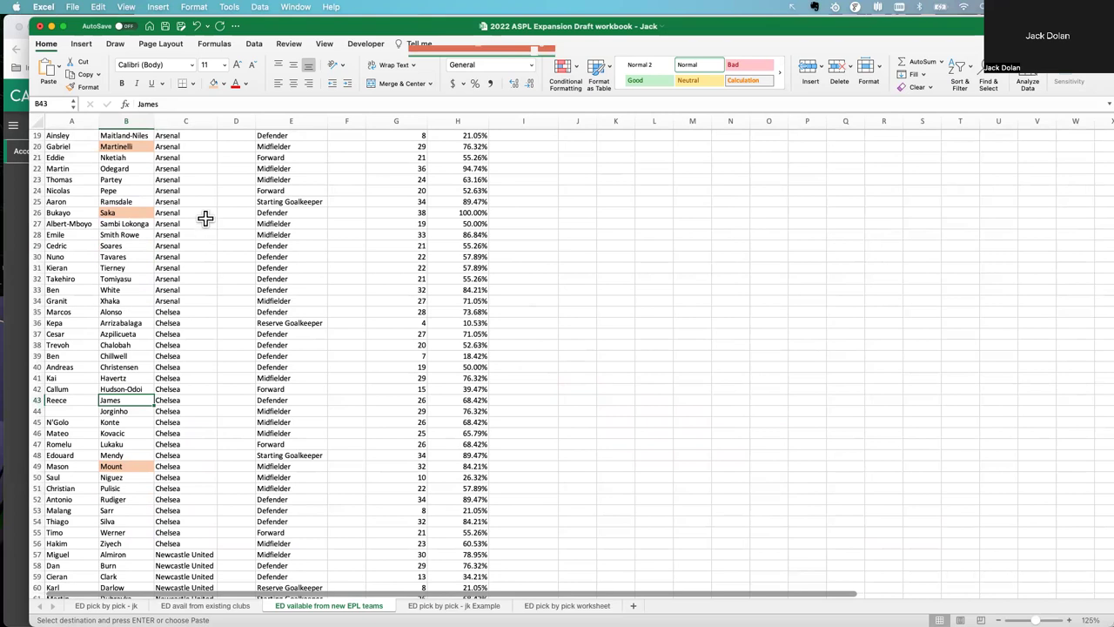
click(211, 79)
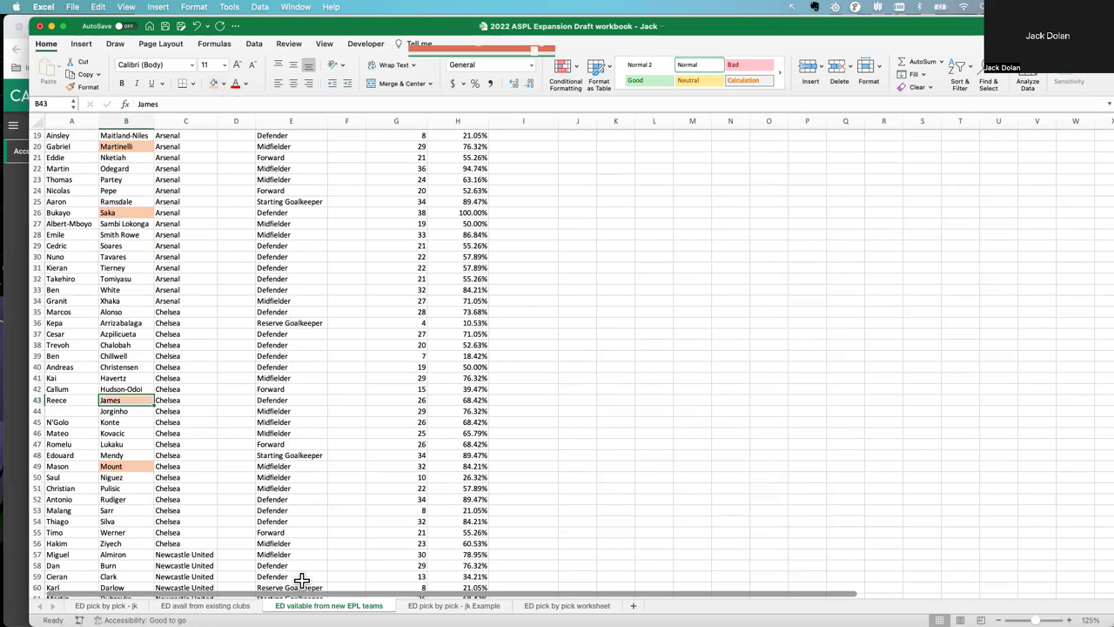
Enter James in Wakefield Cath.'s round 2 replacement cell below Jota and in the Chelsea column of the same row
click(106, 605)
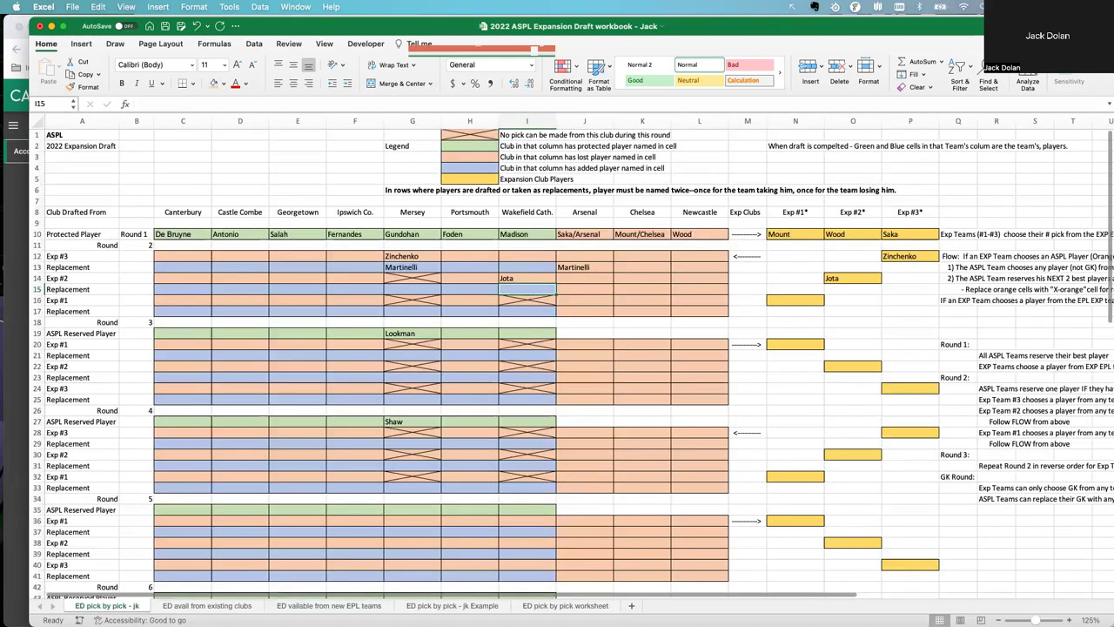
text(Jota)
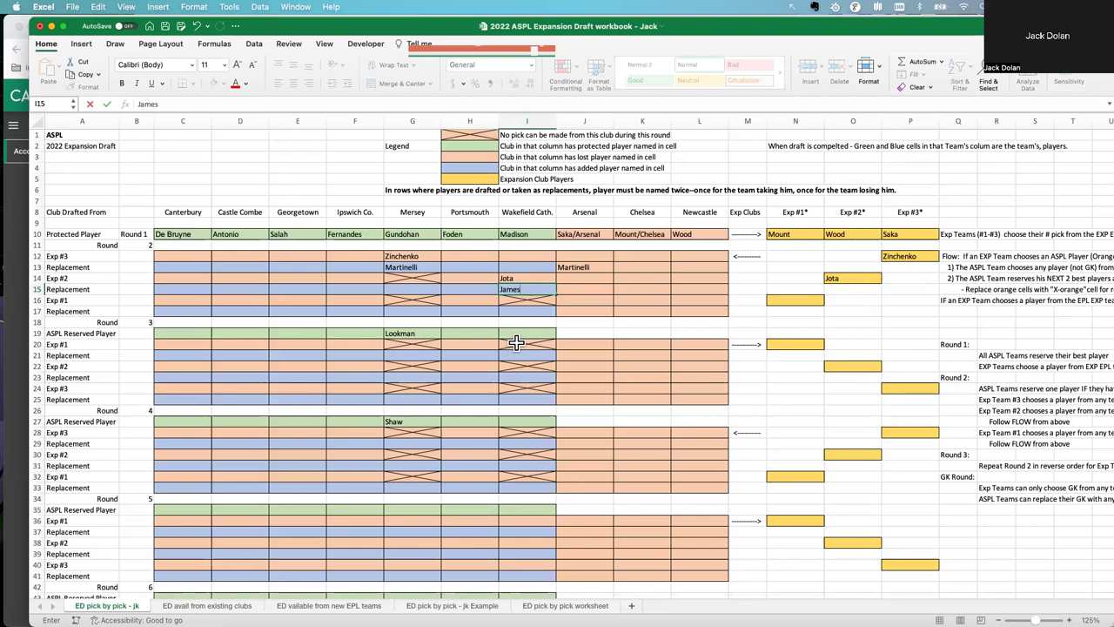
click(657, 289)
text(Jame)
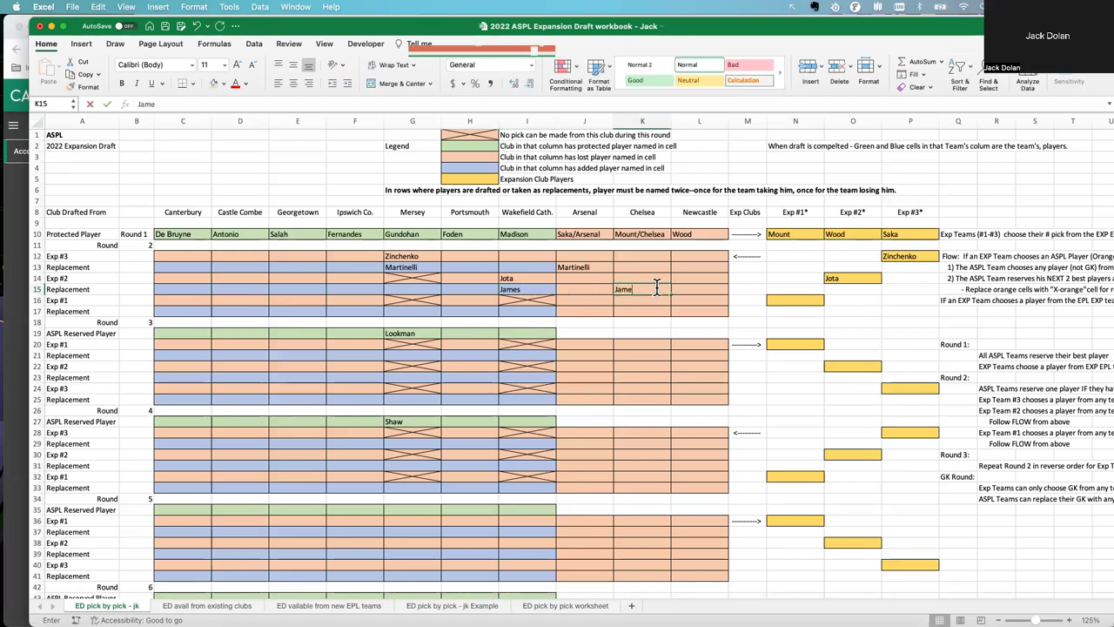
text(s)
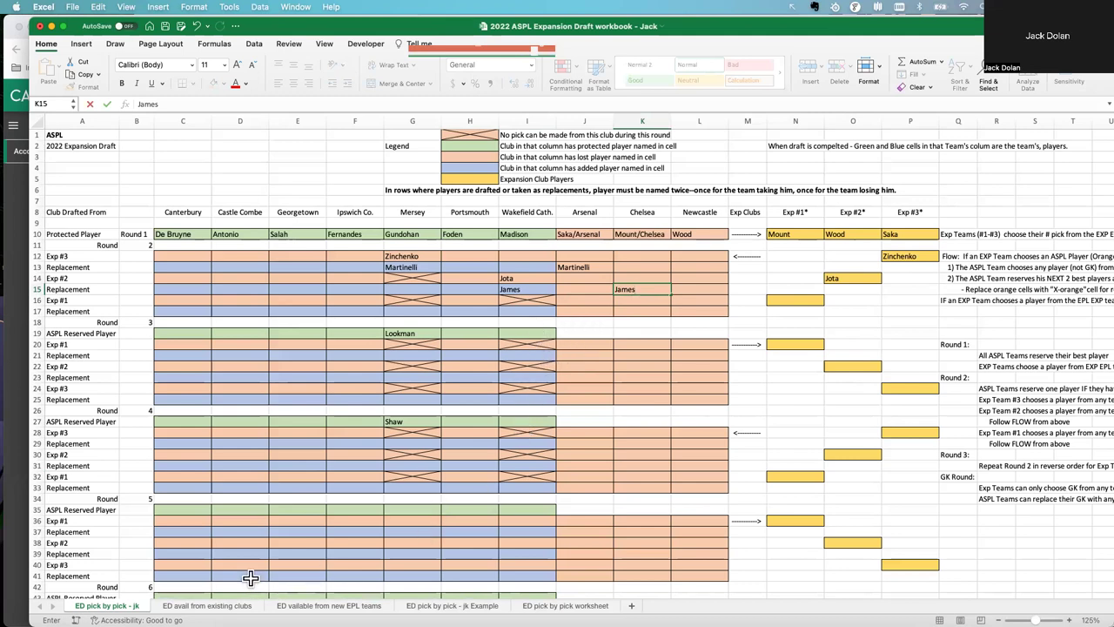
Shade Mane and Soucek orange among Wakefield Cathedral AC's players in the list available from existing clubs
scroll(557, 313, down, 20)
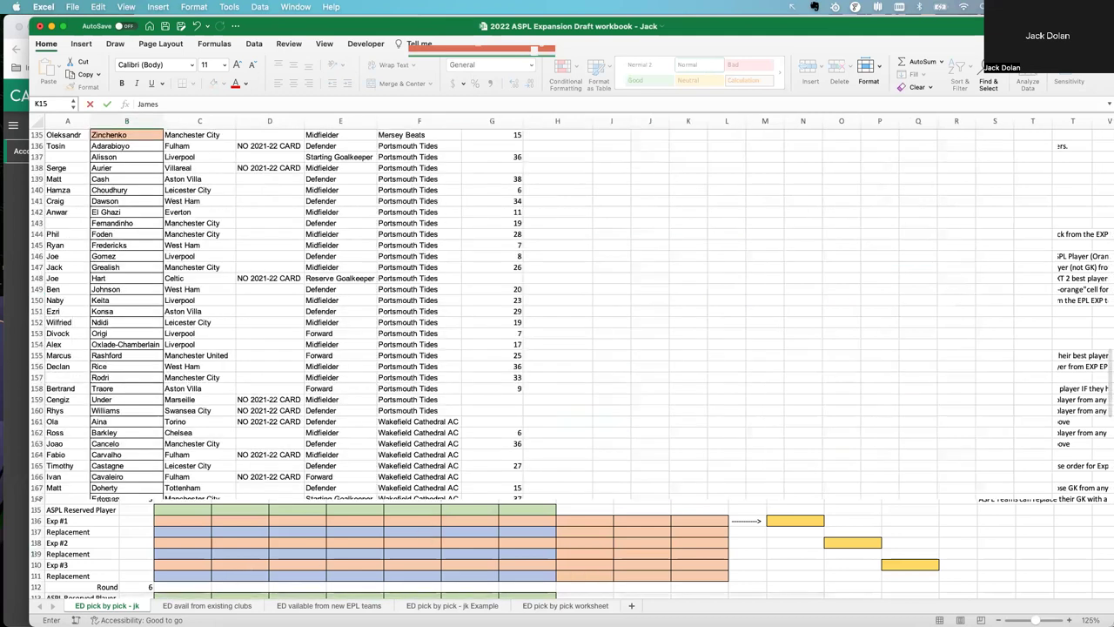
scroll(183, 541, down, 8)
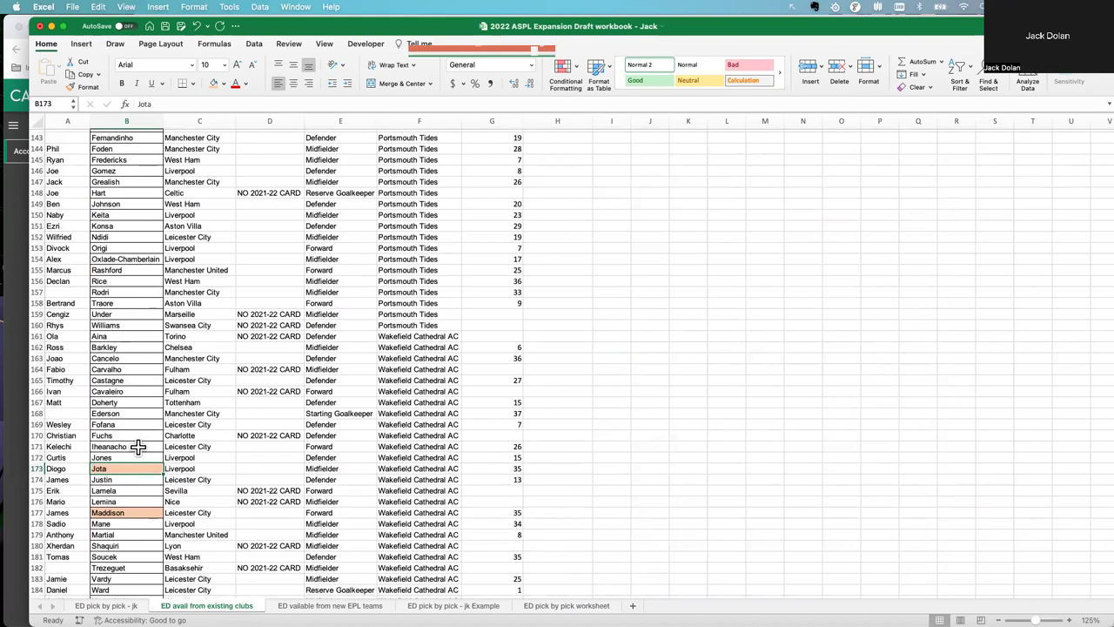
click(133, 523)
click(214, 85)
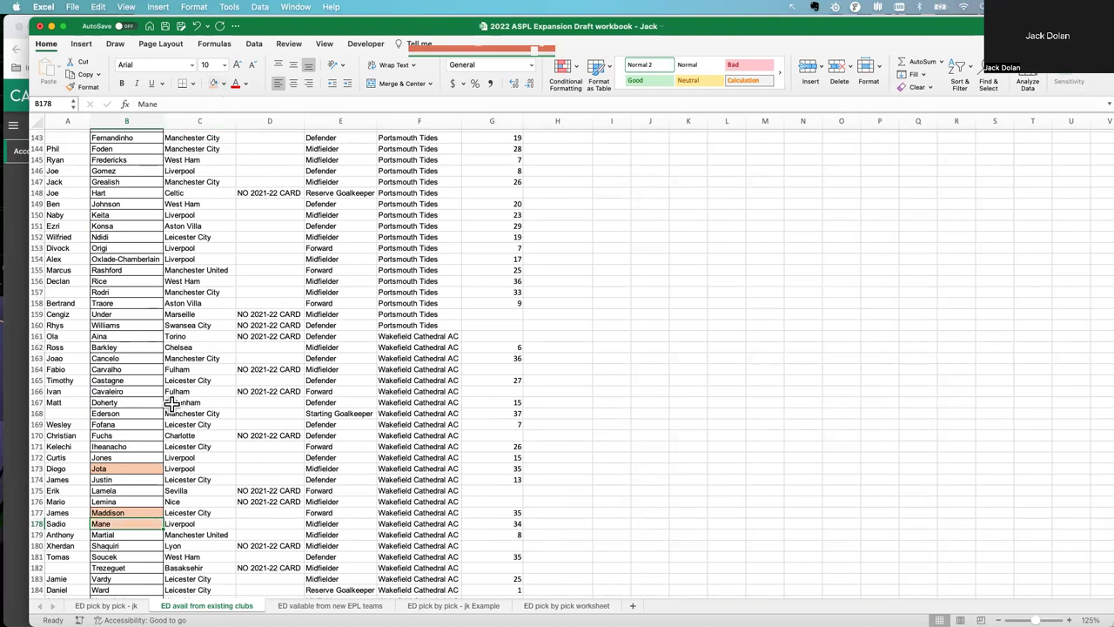
click(129, 557)
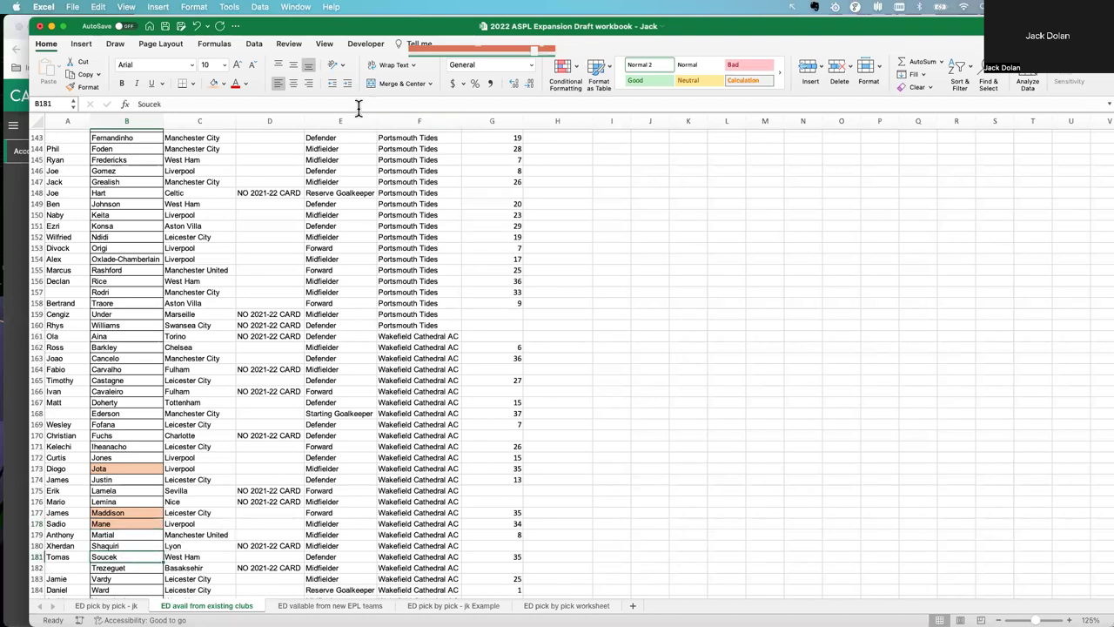
click(214, 84)
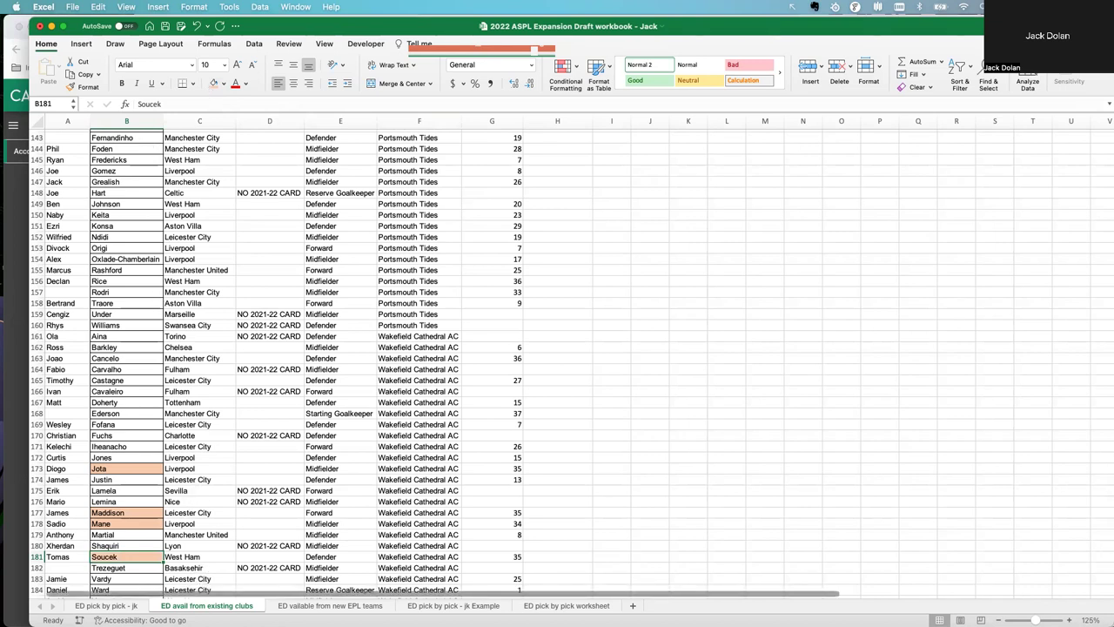
Enter Mane as Wakefield Cath.'s reserved player for round 3 and Soucek for round 4 on the pick by pick sheet
click(106, 605)
click(513, 332)
text(Mane)
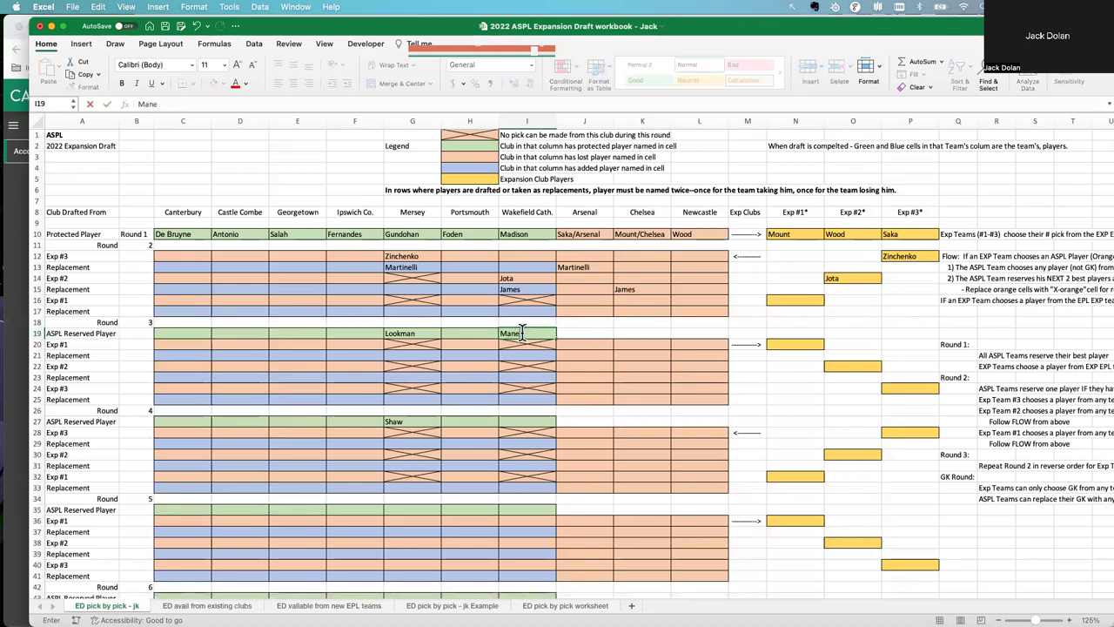
click(533, 415)
text(Soucek)
Compare Newcastle United's players in the list available from new EPL teams and shade Murphy's last name orange
click(786, 302)
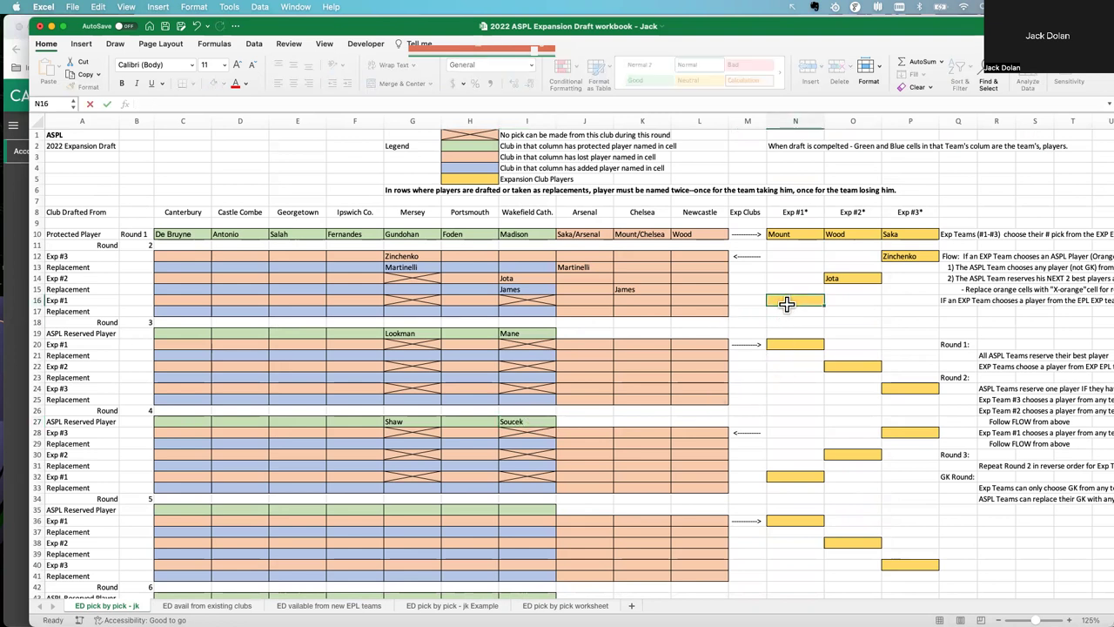
click(329, 604)
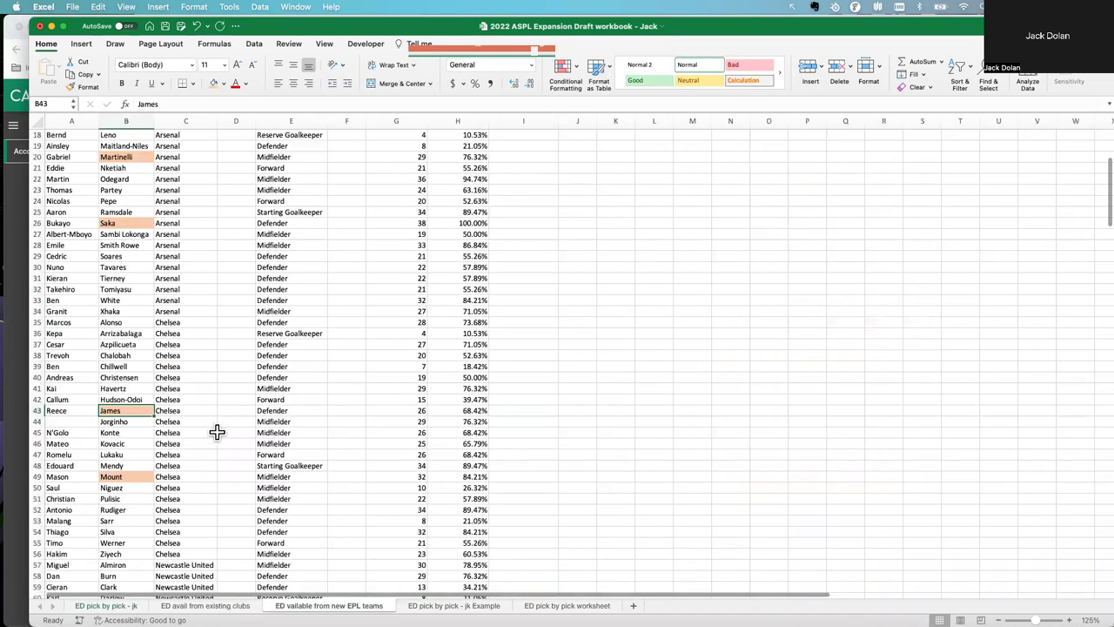
scroll(216, 432, down, 4)
scroll(216, 432, down, 9)
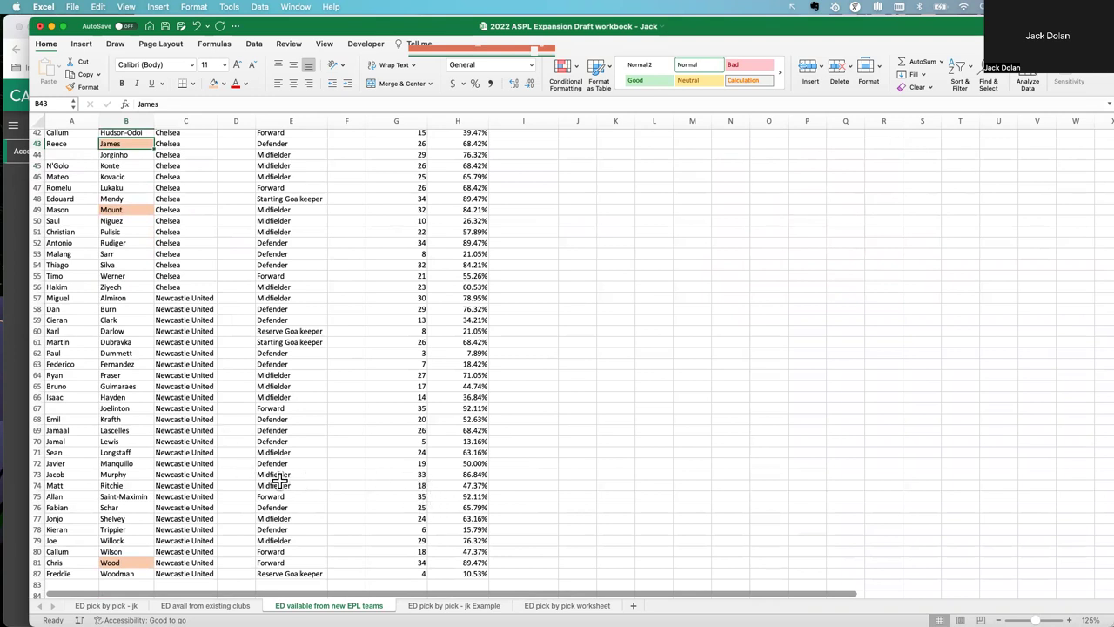
click(140, 478)
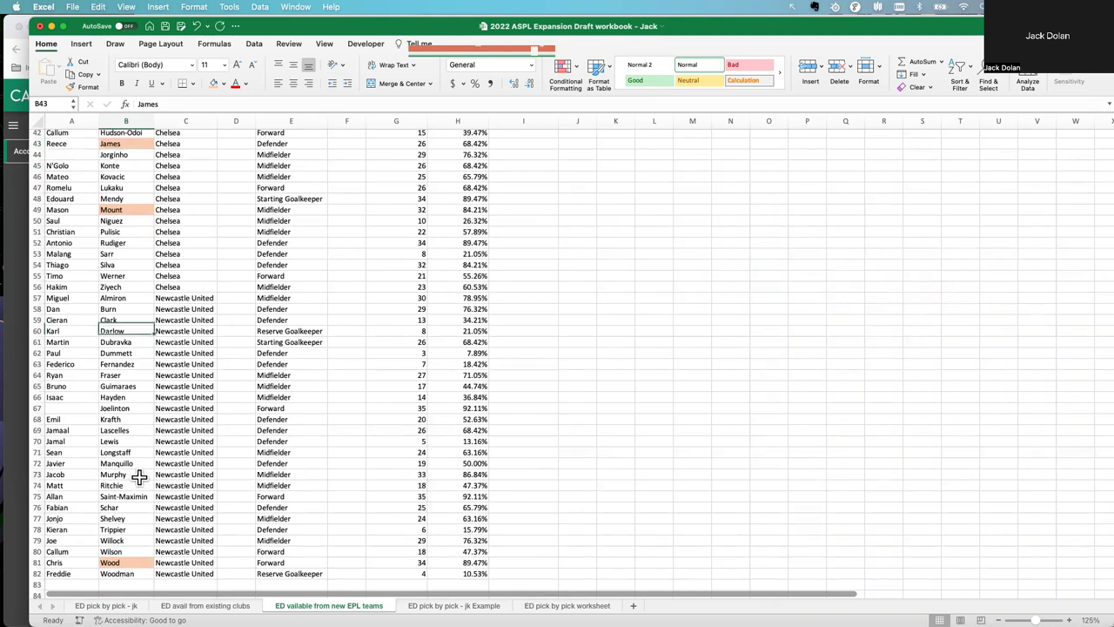
click(418, 507)
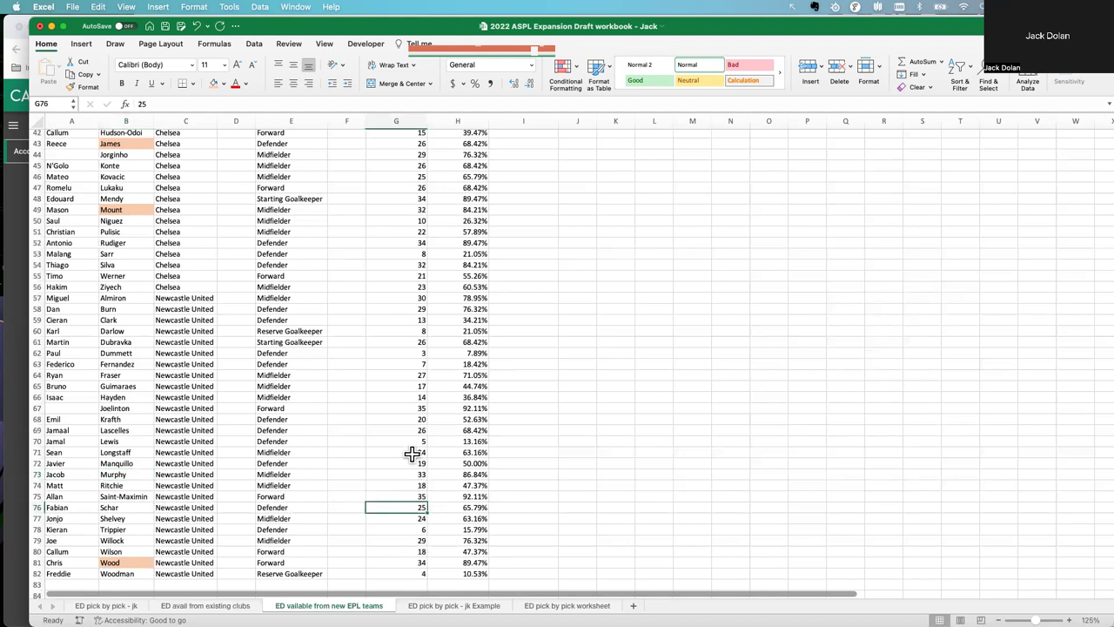
click(414, 409)
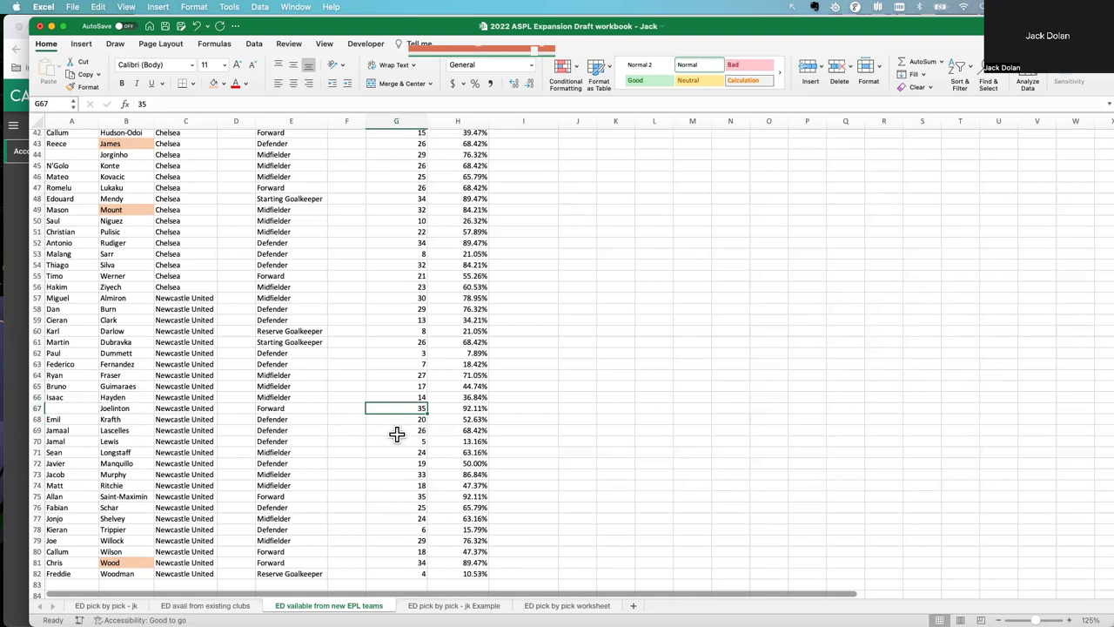
click(399, 475)
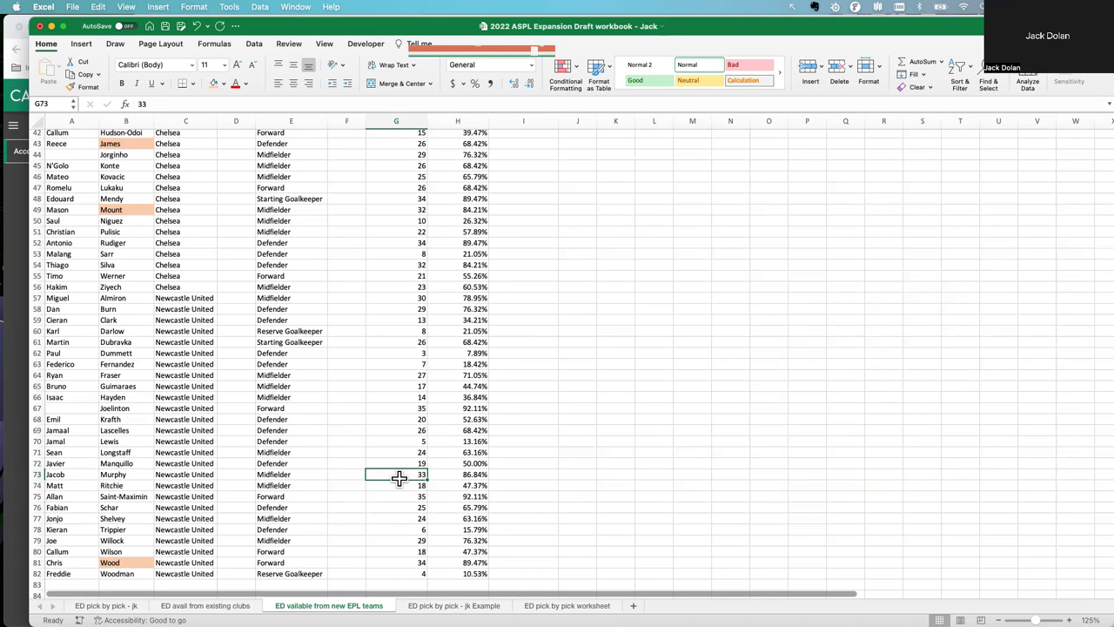
click(139, 474)
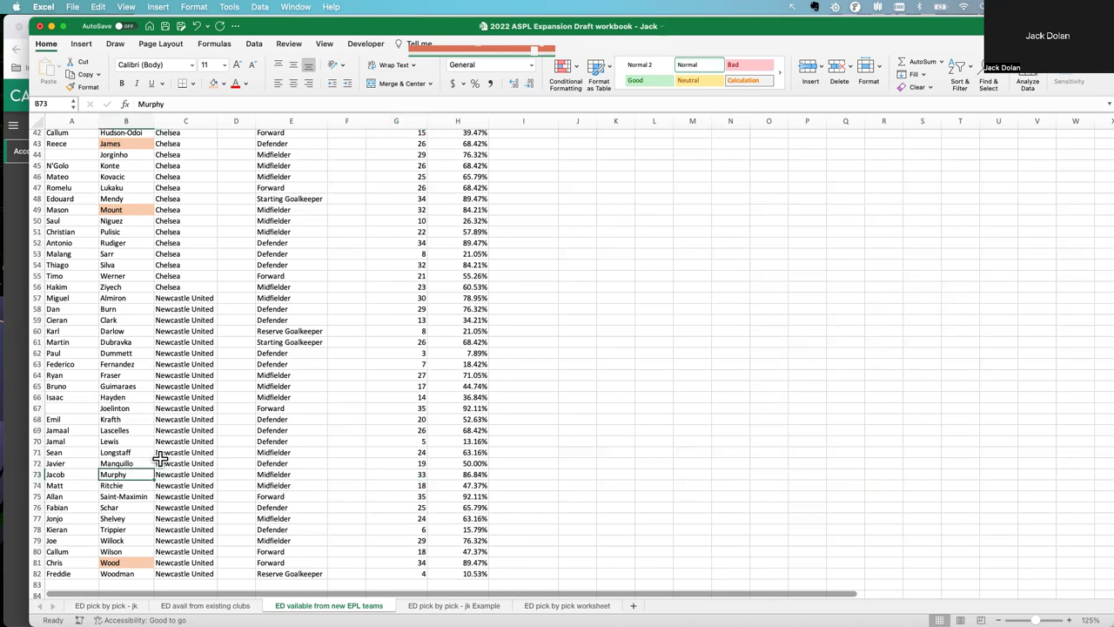
click(217, 85)
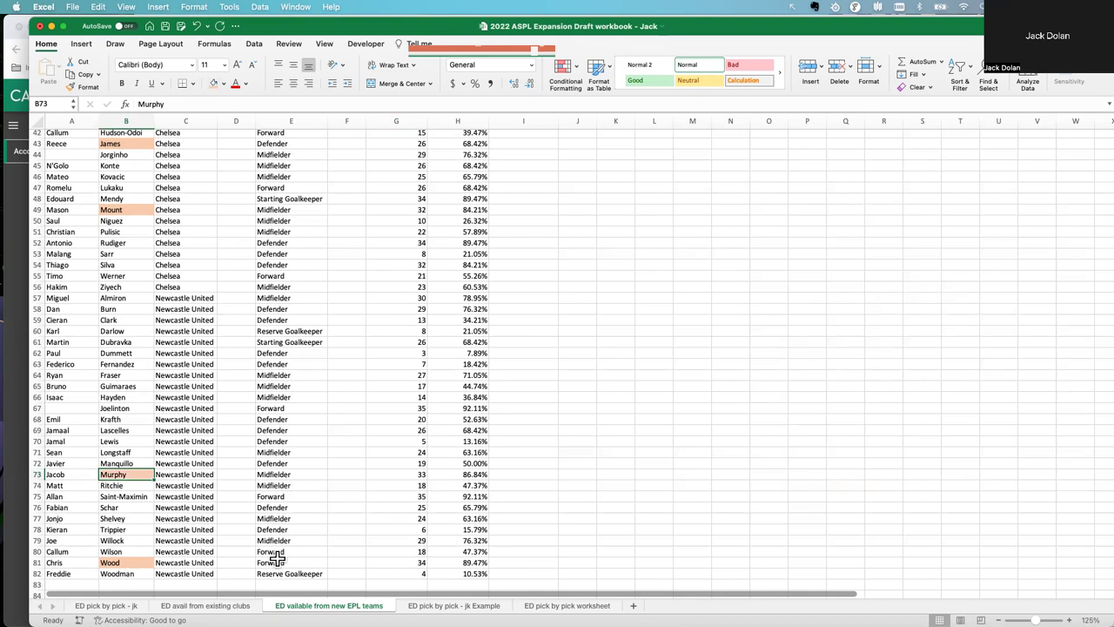
Enter Murphy as Exp #1's round 2 pick and in the Newcastle column of the same row
click(129, 604)
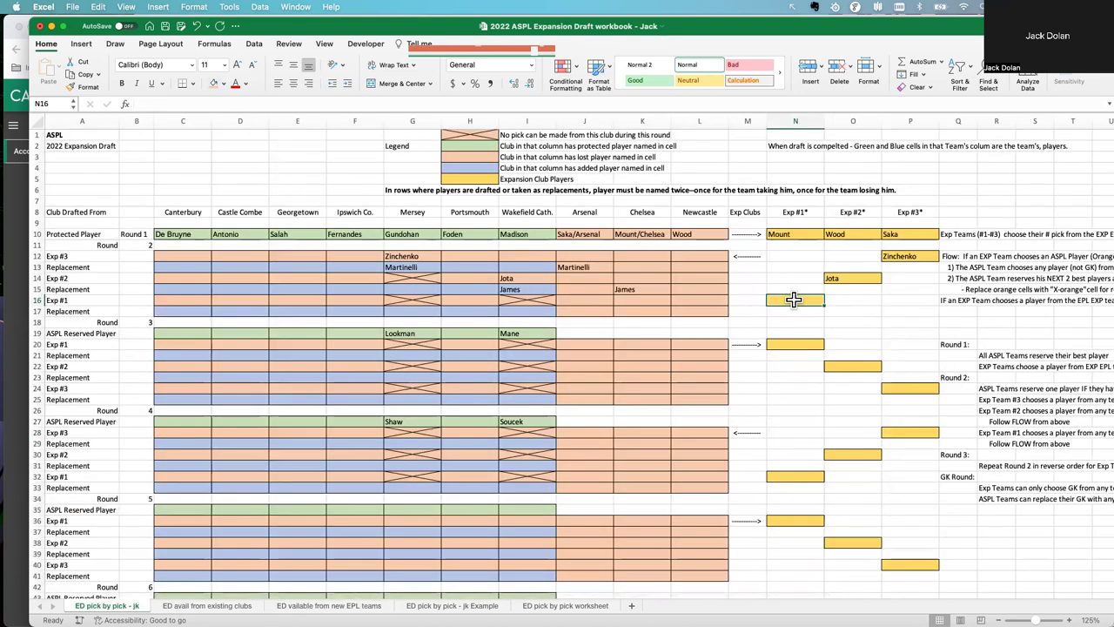
text(Murphy)
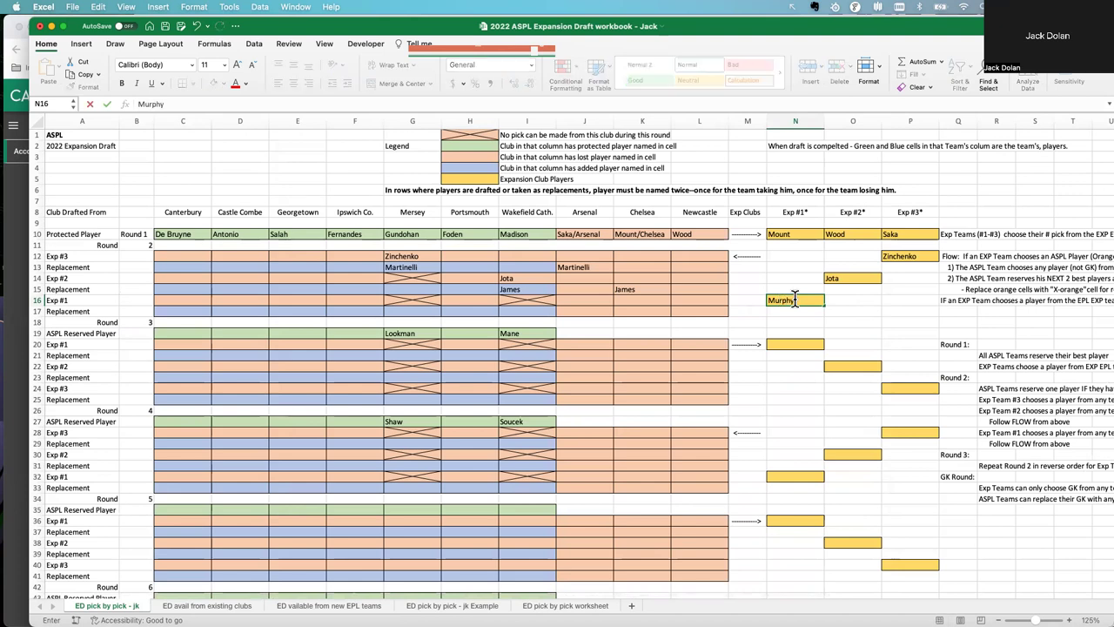
click(700, 312)
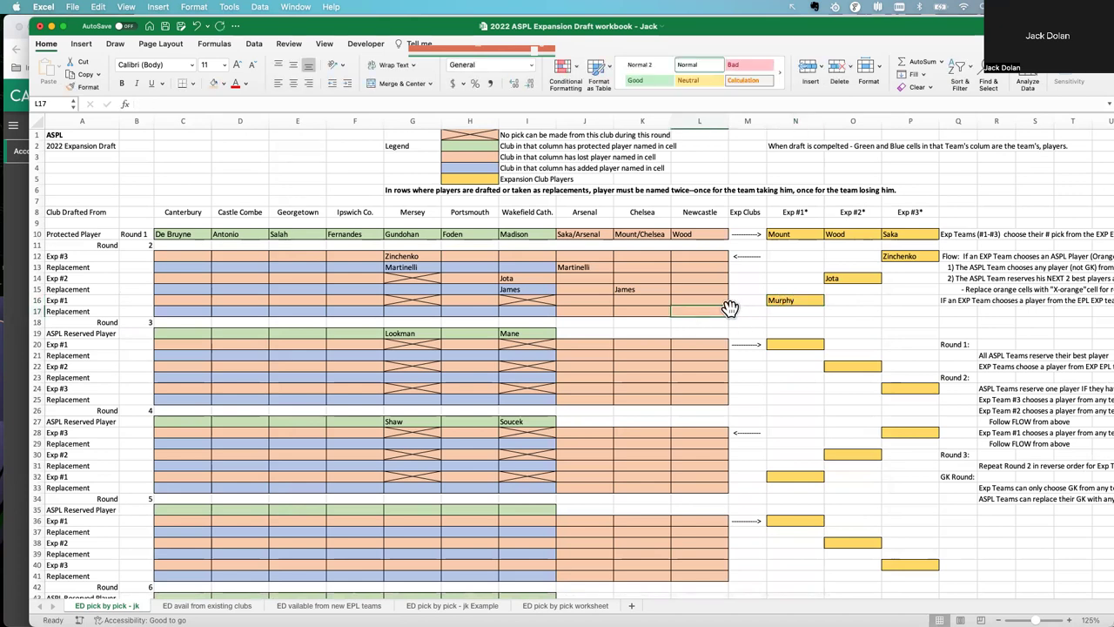
click(708, 301)
text(Ma)
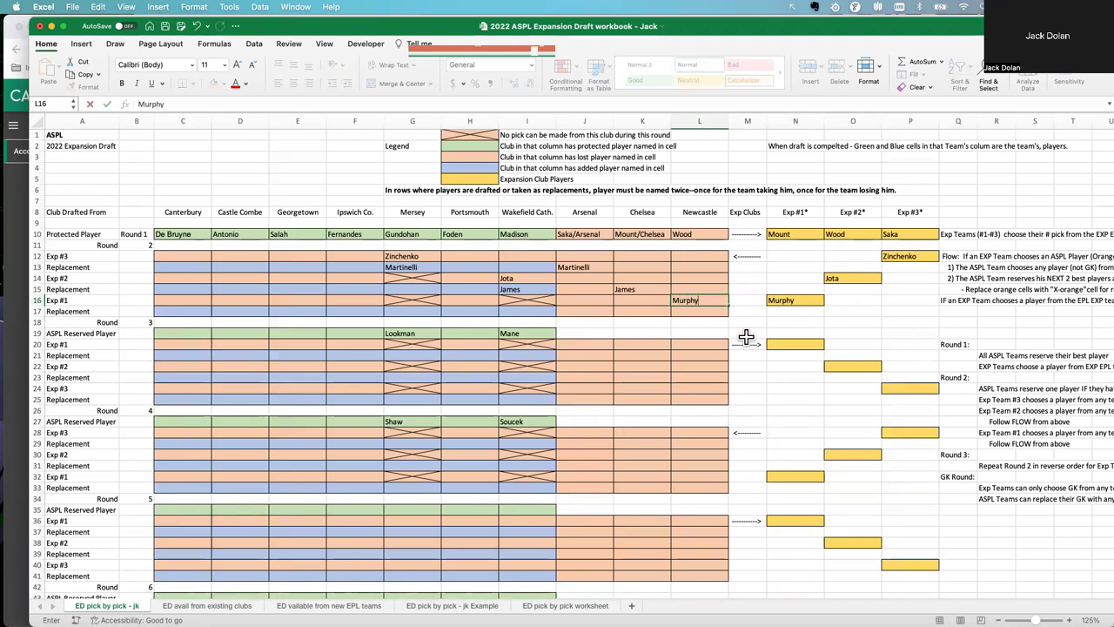
click(716, 332)
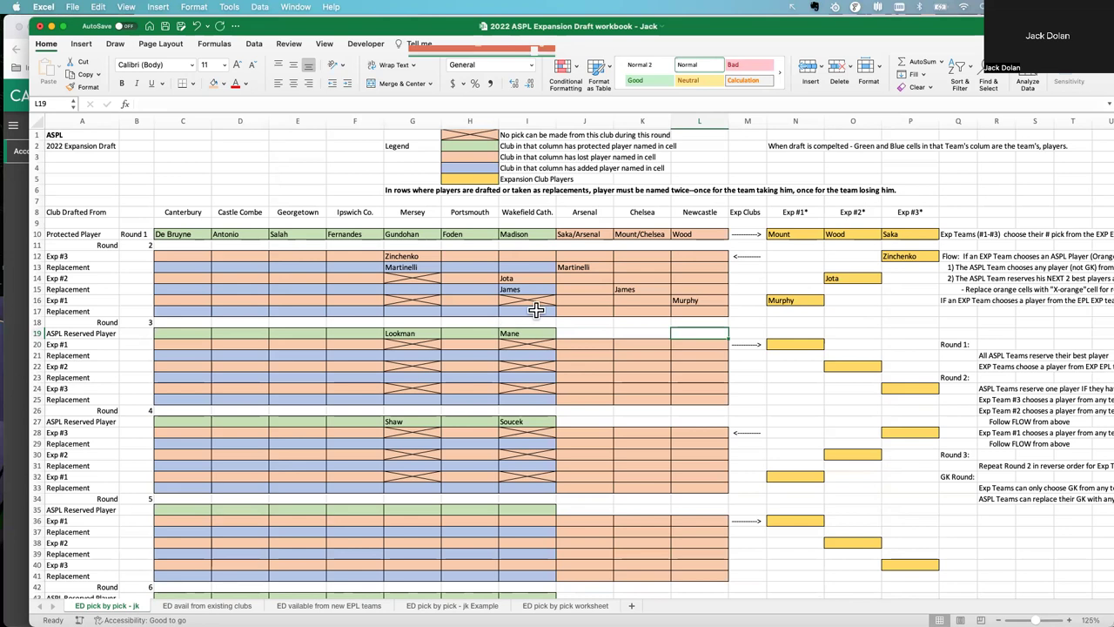
click(200, 335)
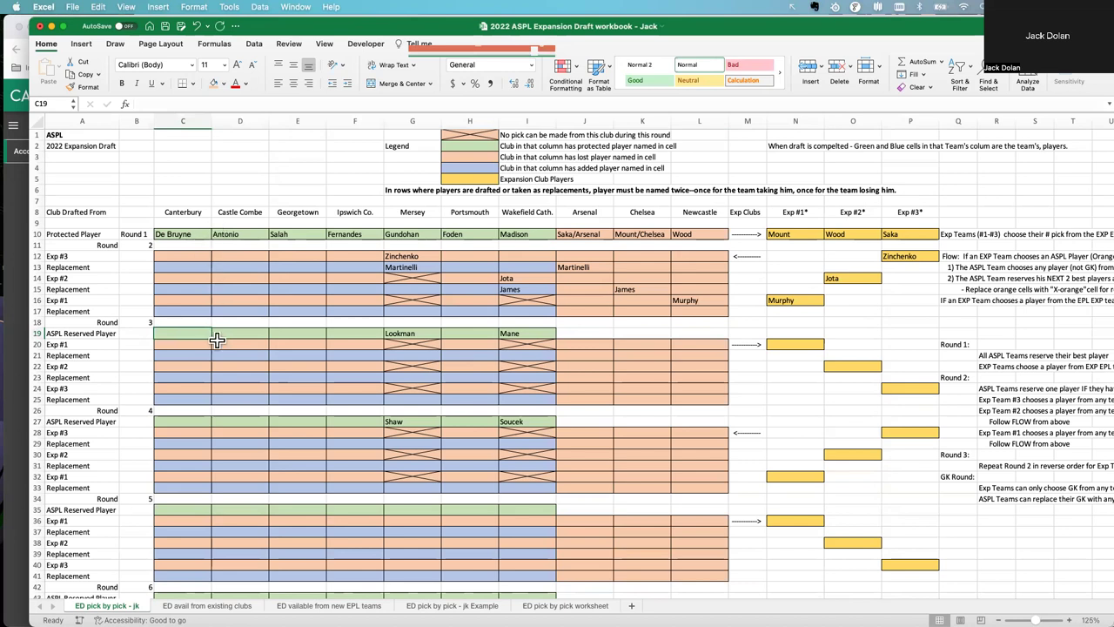
click(242, 334)
click(315, 335)
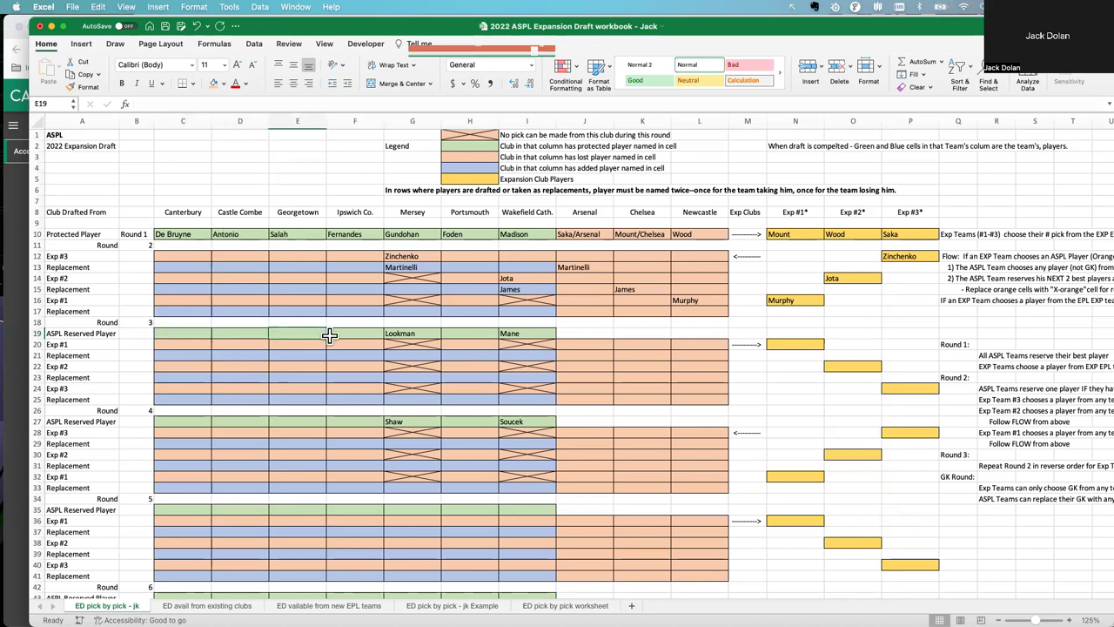
click(453, 334)
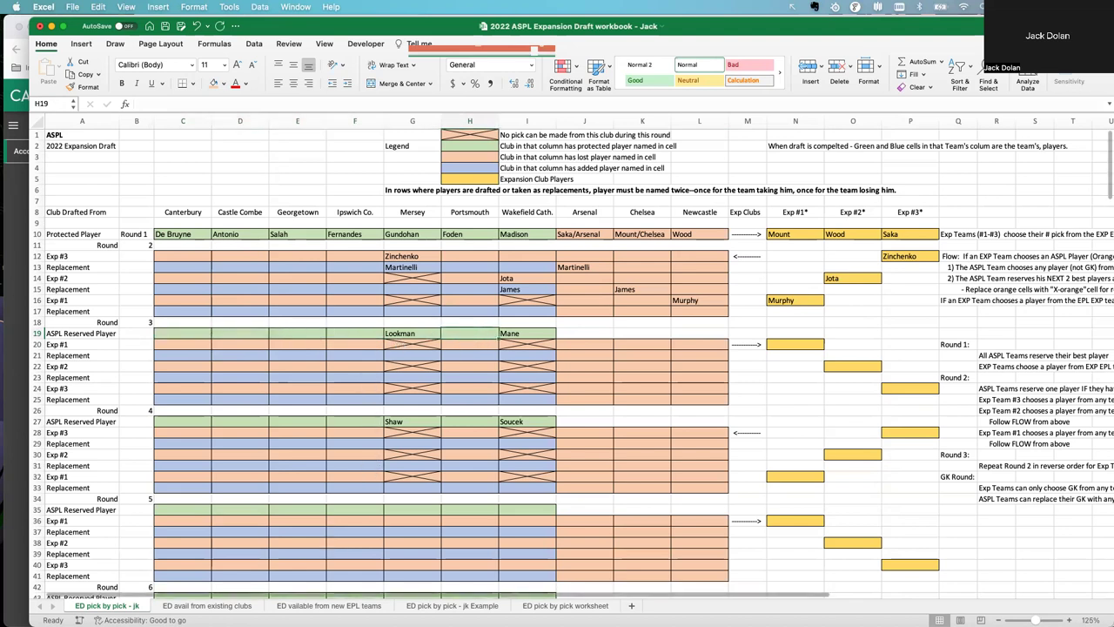
Find Canterbury's Matip in the list of players available from existing clubs and shade his last name orange
click(206, 605)
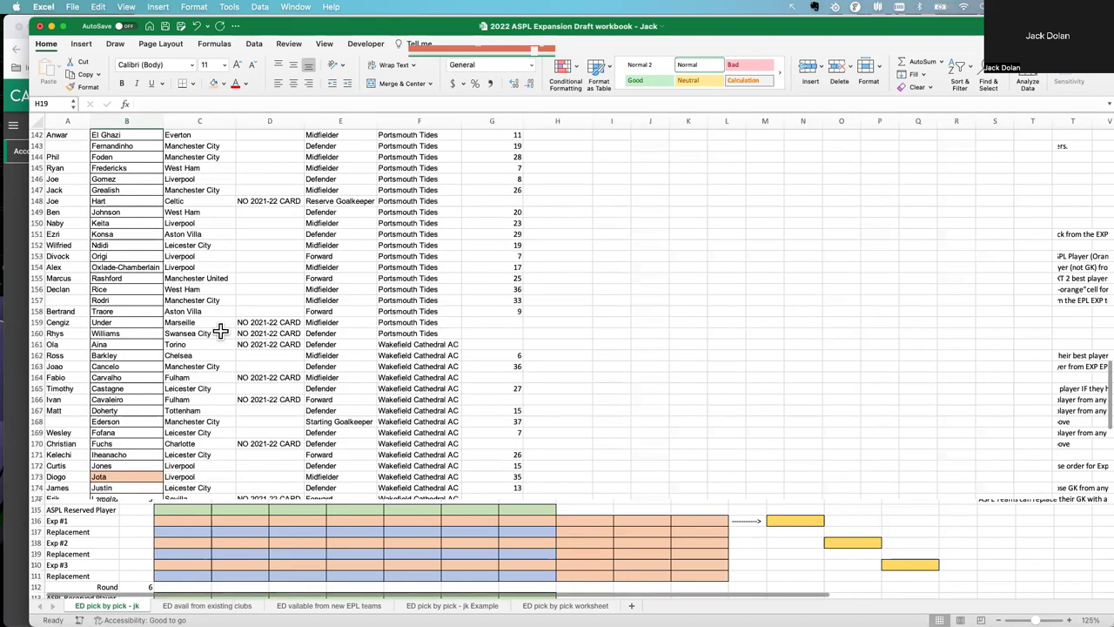
scroll(220, 330, up, 10)
scroll(220, 330, up, 8)
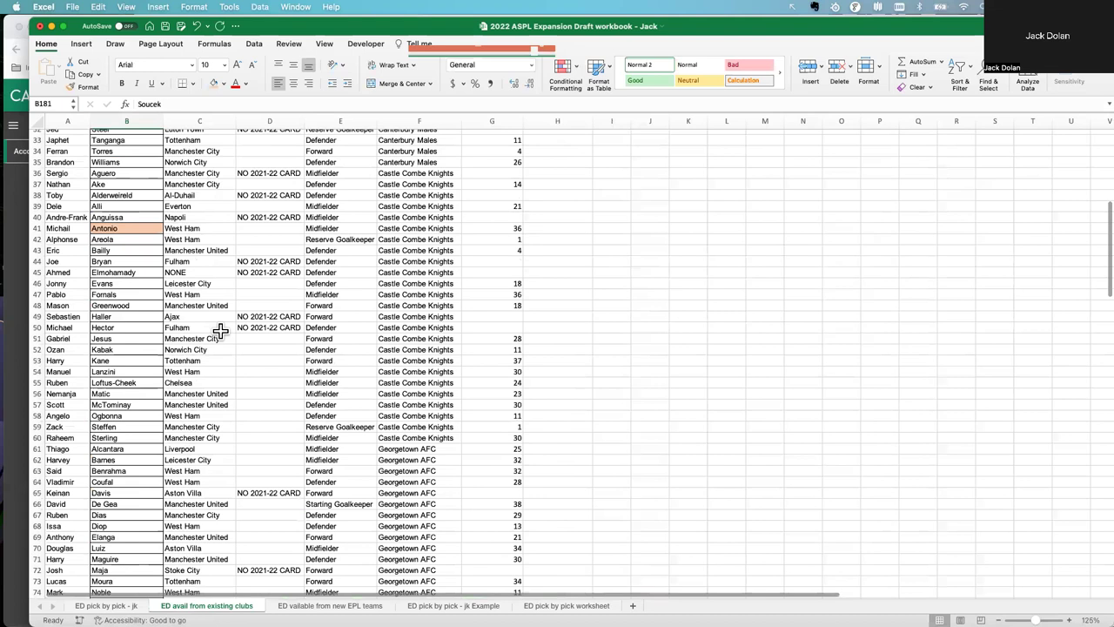
scroll(220, 330, up, 5)
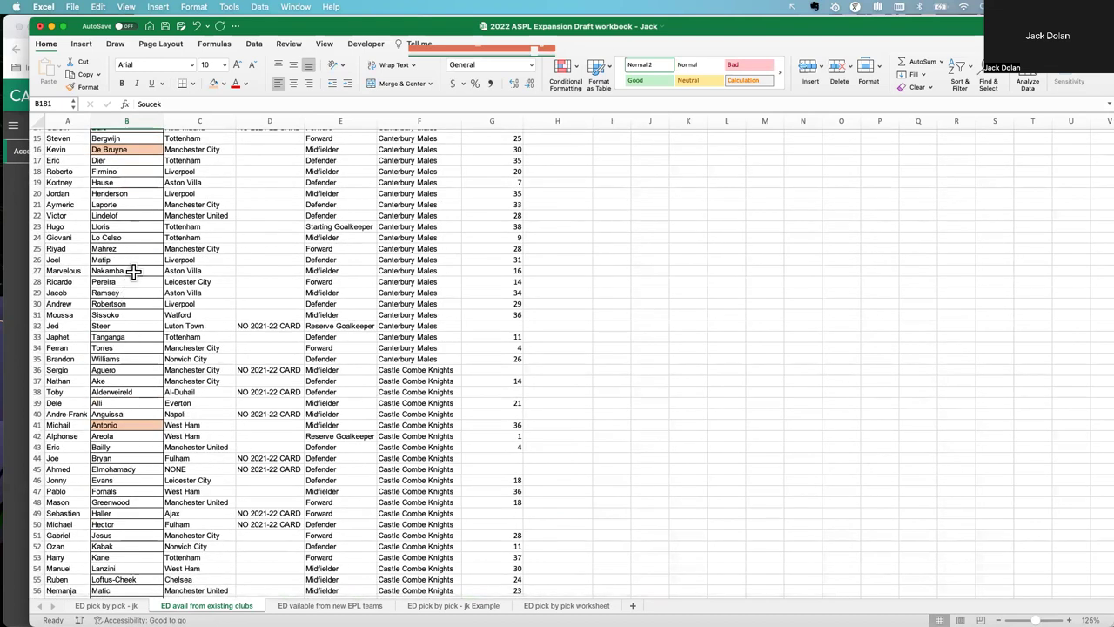
click(215, 84)
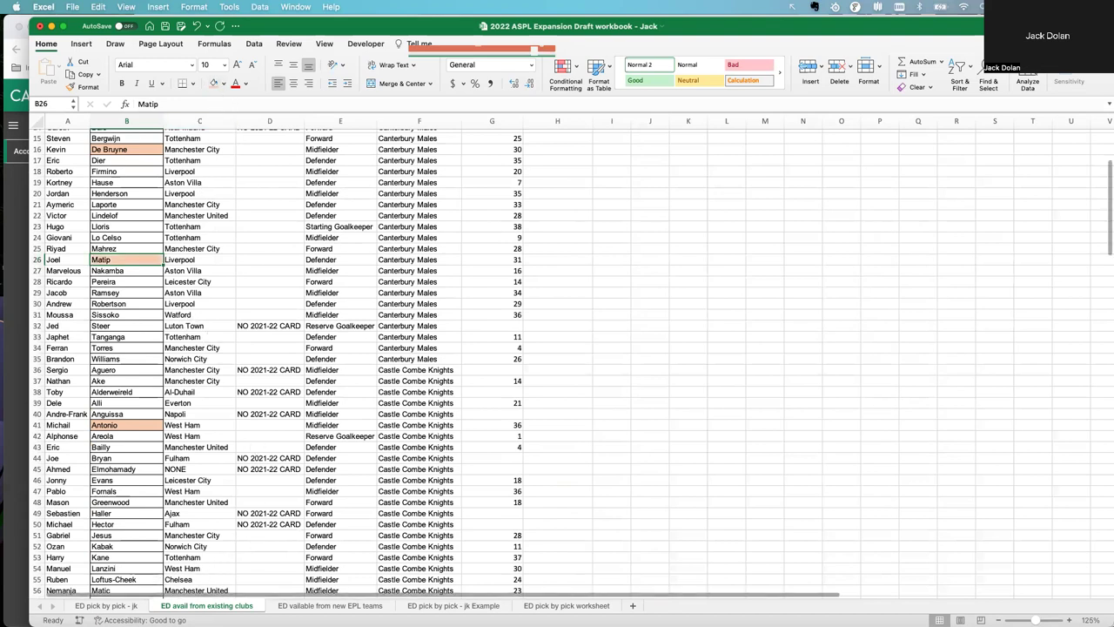
Enter Matip as Canterbury's reserved player for round 3 on the pick by pick sheet
click(107, 605)
click(193, 338)
text(Ma)
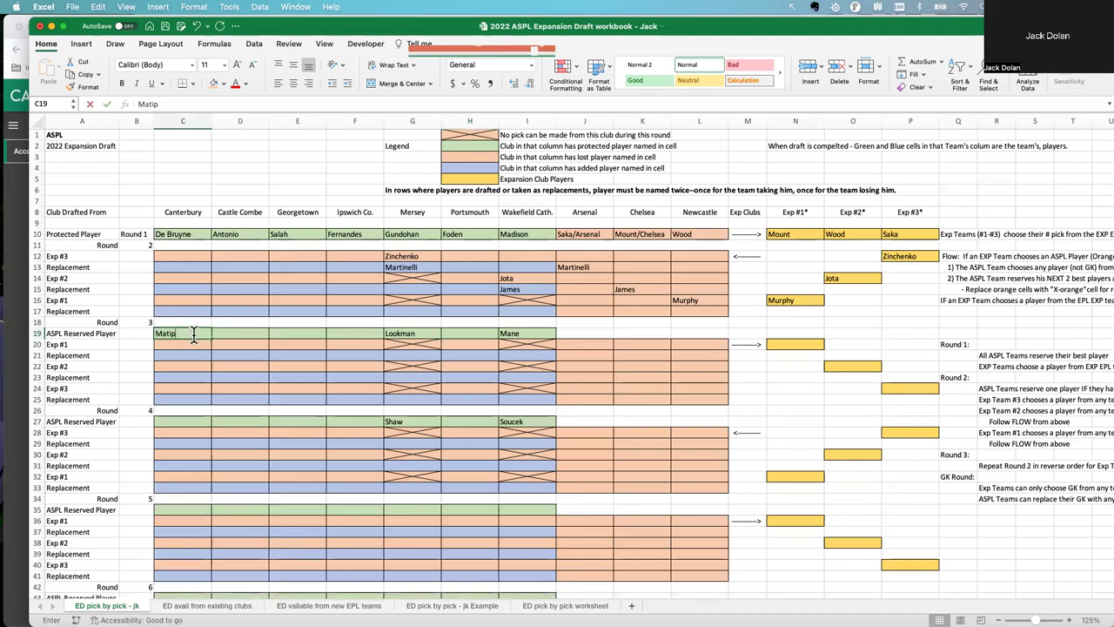
text(tip)
Find Castle Combe's Bailly among the players available from existing clubs and enter him as the club's round 3 reserved player
click(253, 337)
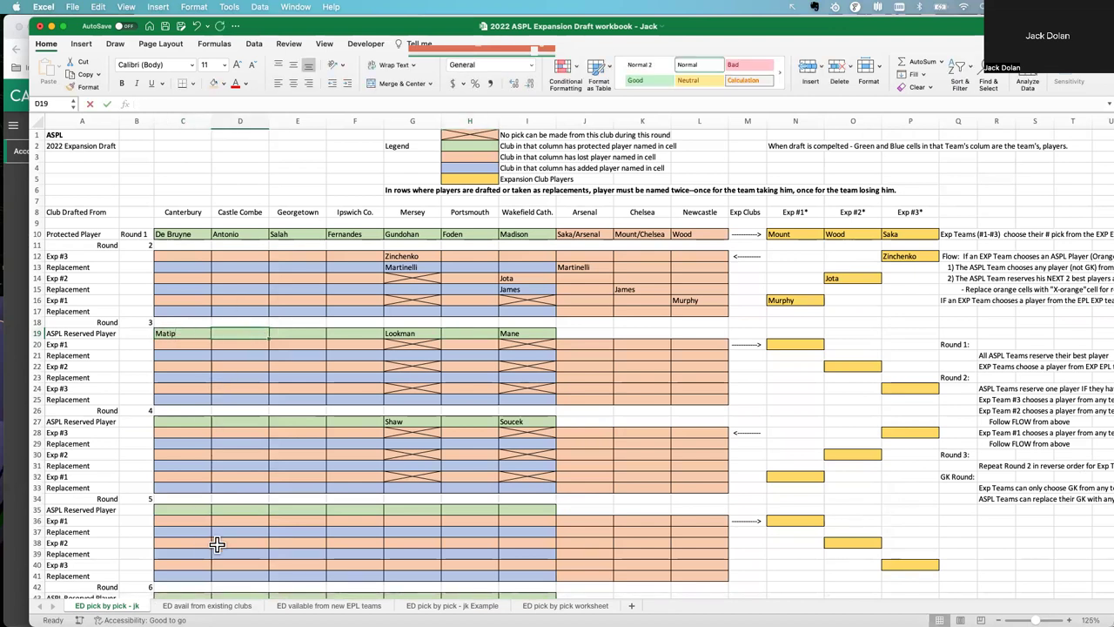
click(190, 602)
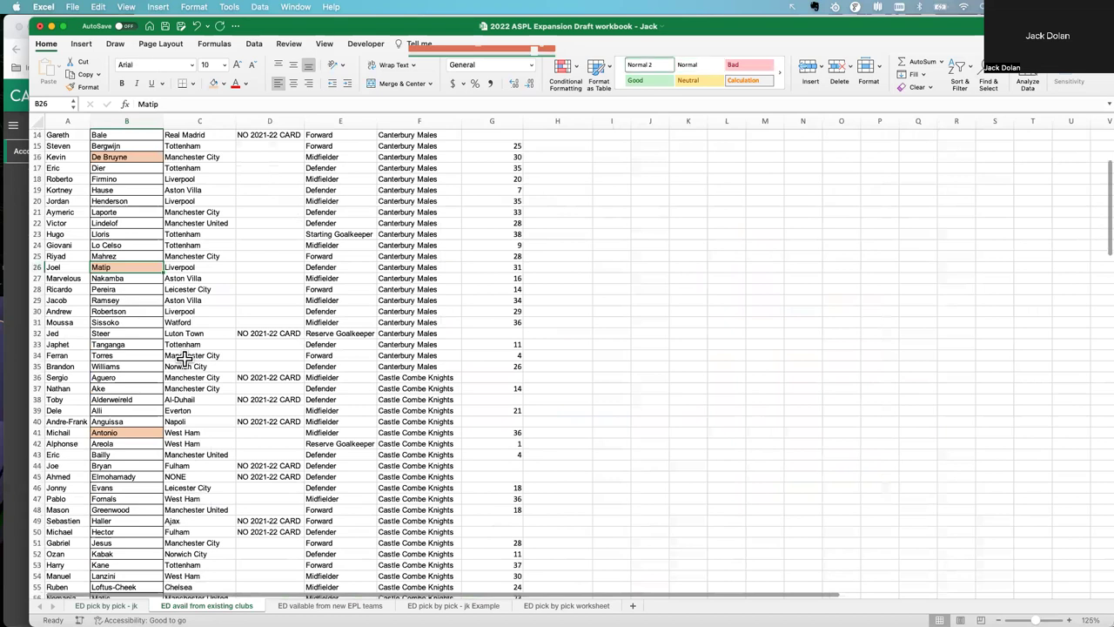
scroll(231, 460, down, 3)
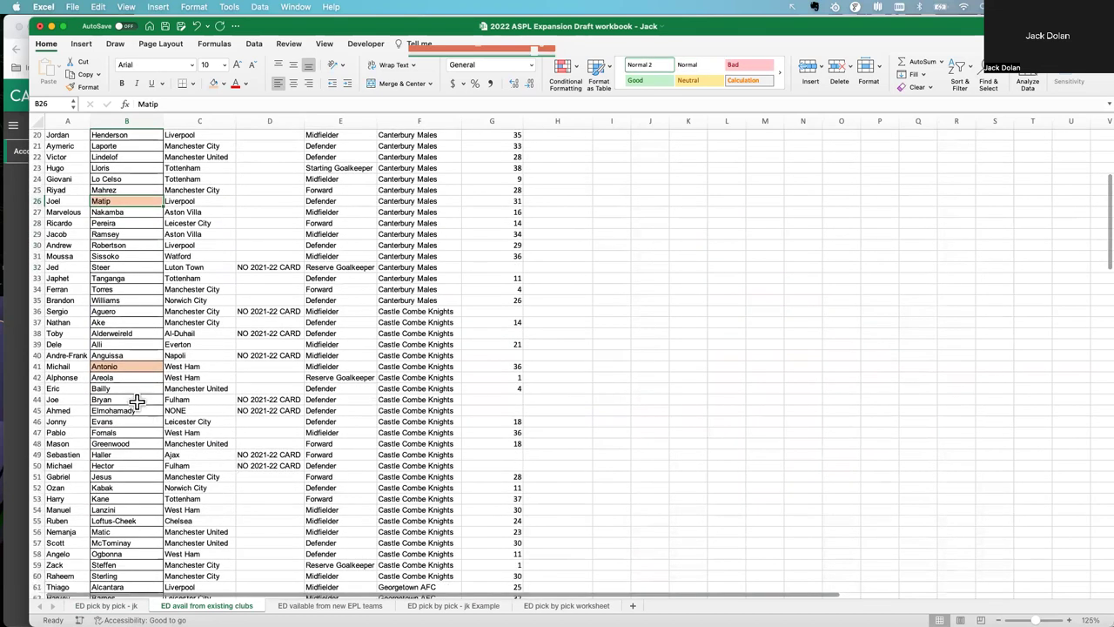
click(133, 389)
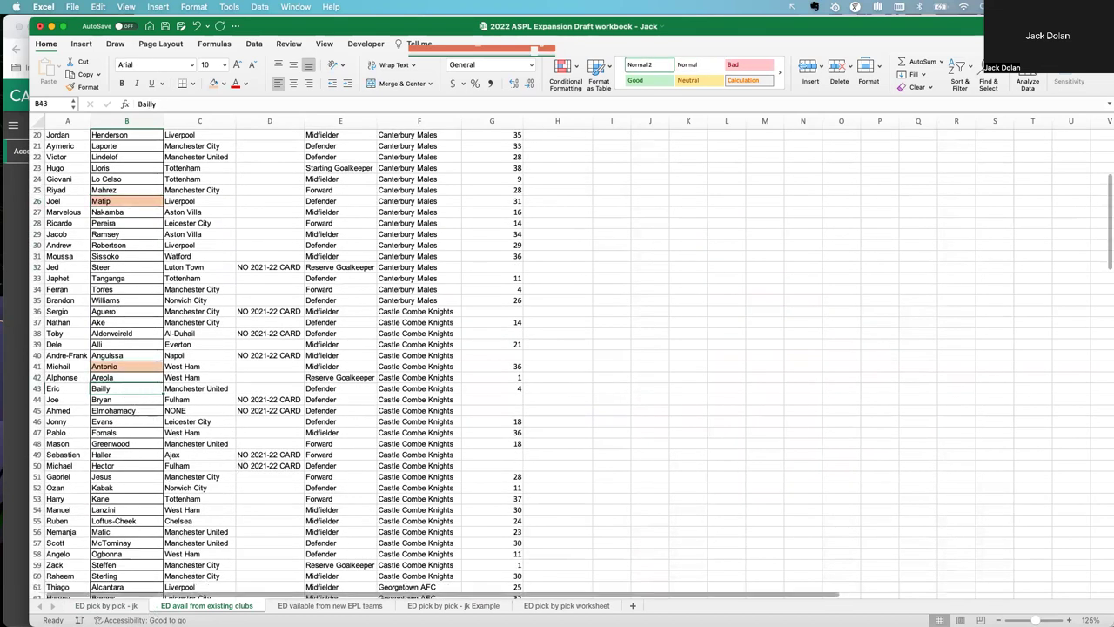
click(107, 604)
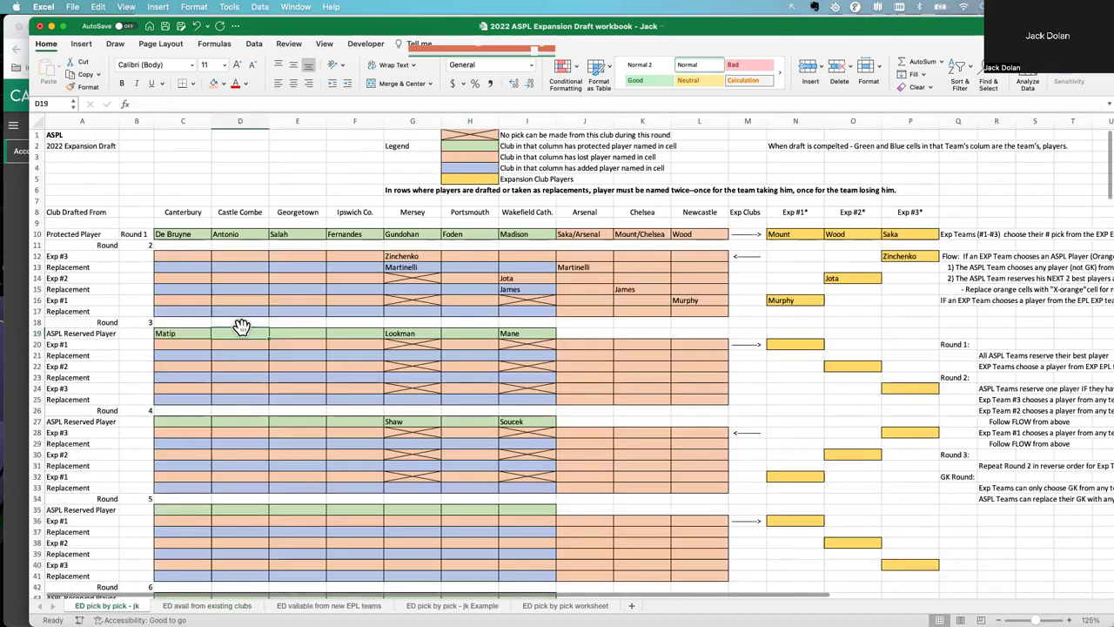
text(Bailly)
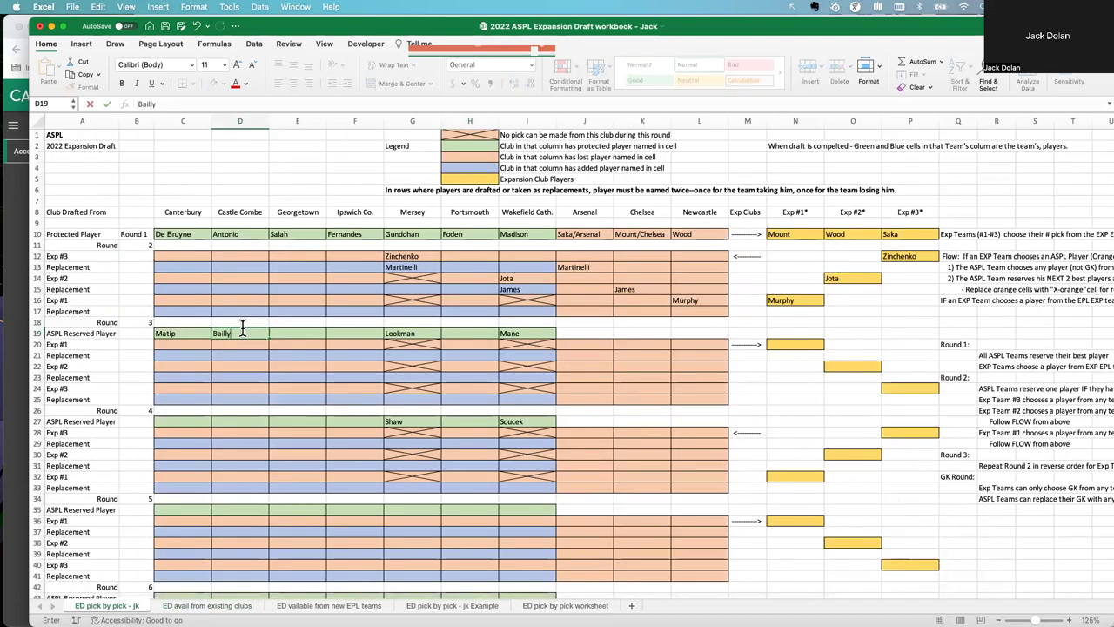
key(Return)
Find Georgetown's Diop among the players available from existing clubs and enter him as the club's round 3 reserved player
key(ctrl+Page_Down)
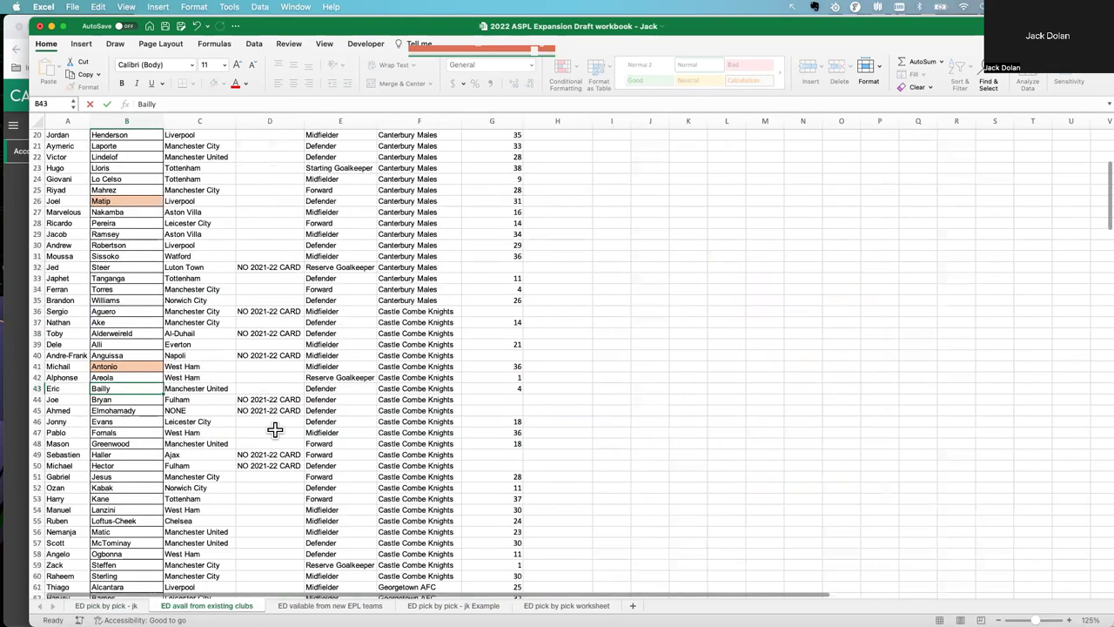
scroll(274, 428, down, 8)
scroll(274, 428, down, 4)
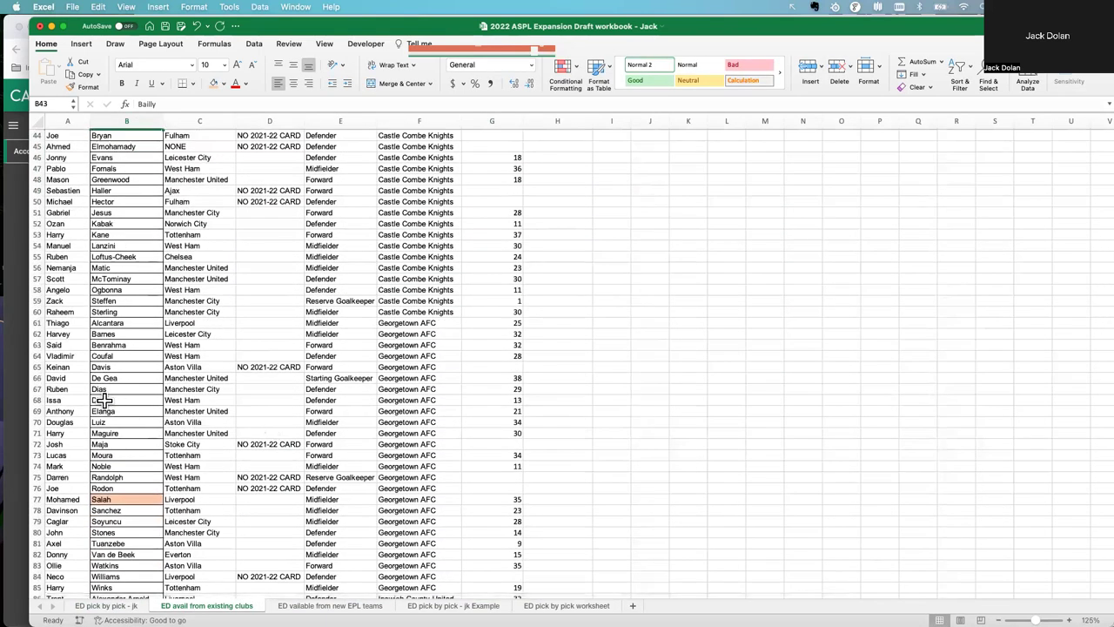
click(103, 400)
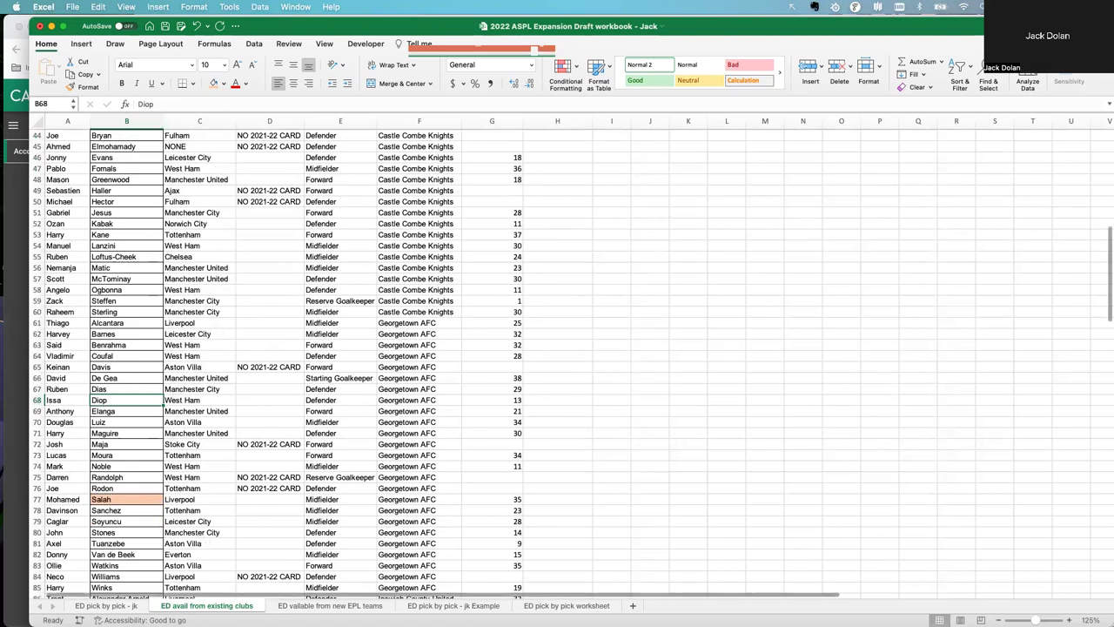
click(106, 605)
text(Diop)
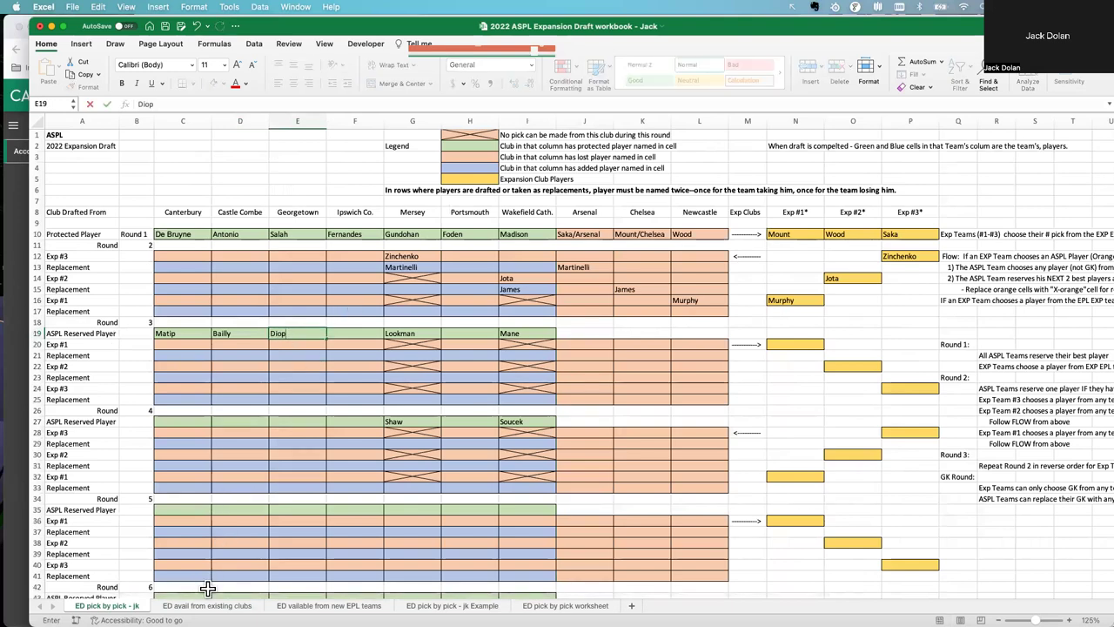
Find Ipswich County's McGinn in the list of players available from existing clubs and shade his last name orange
click(206, 605)
scroll(324, 406, down, 10)
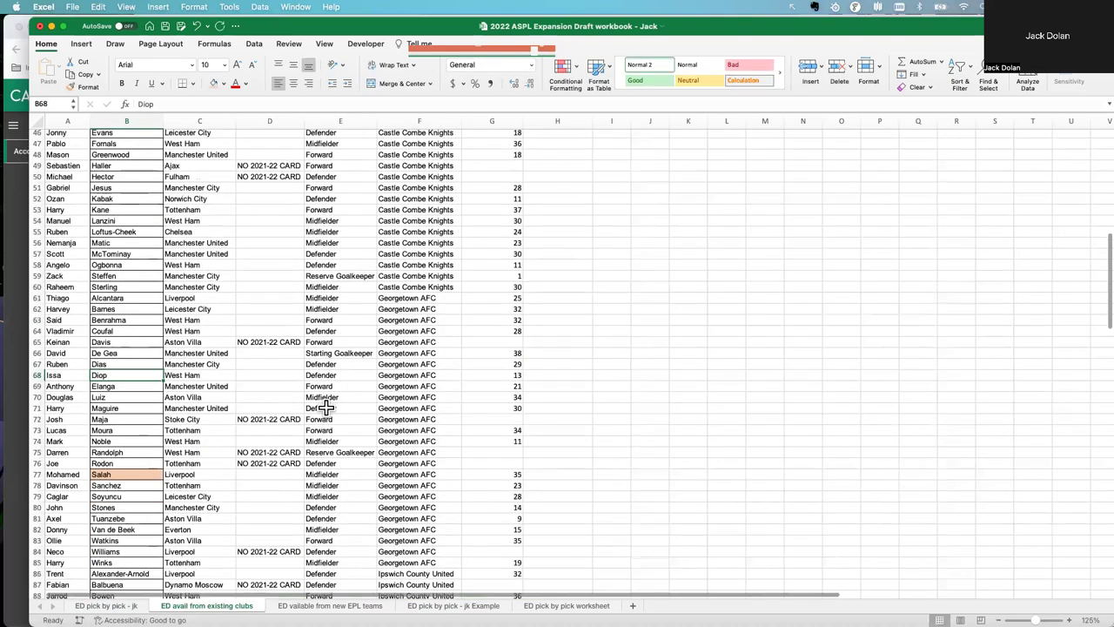
scroll(325, 406, down, 4)
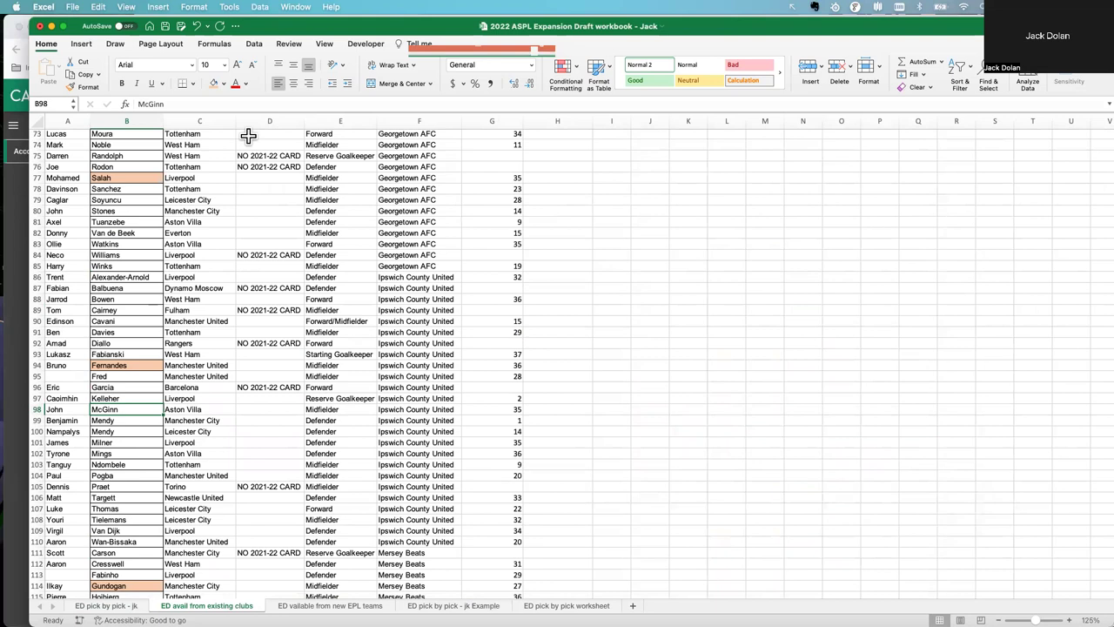
Shade the last names of Georgetown's Diop and Castle Combe's Bailly orange in the list of players available from existing clubs
scroll(182, 263, up, 6)
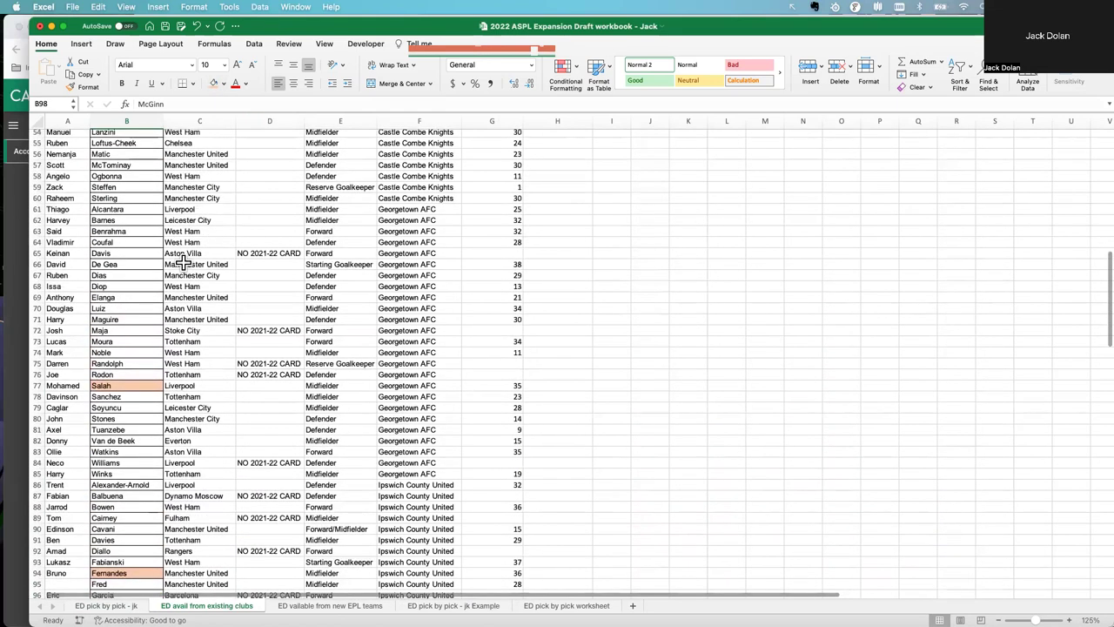
scroll(183, 262, up, 1)
click(148, 292)
click(216, 84)
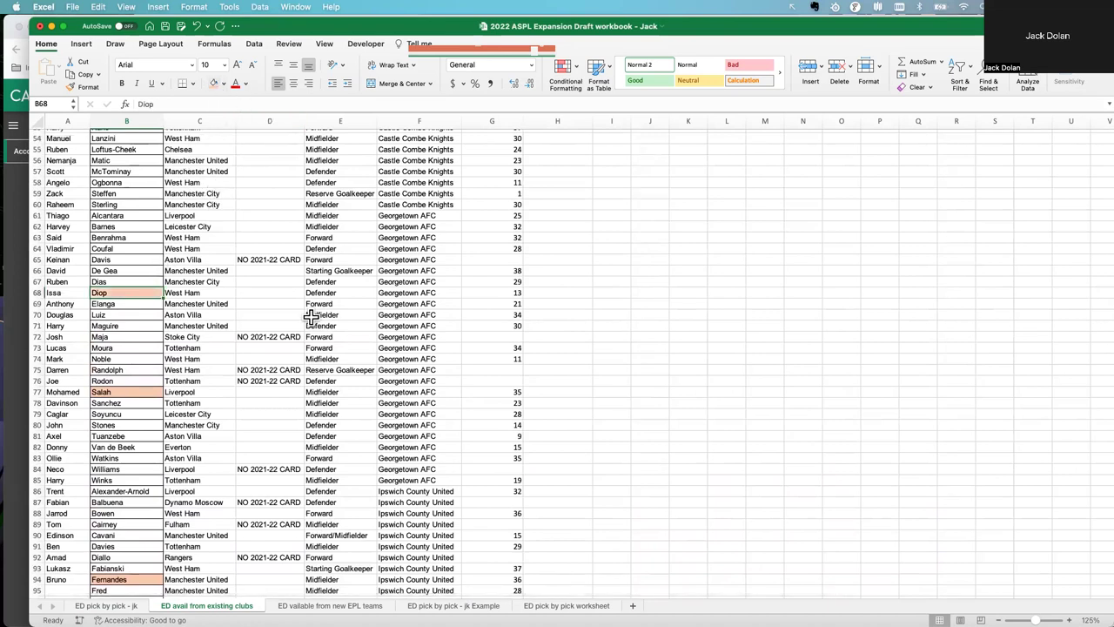
scroll(309, 318, up, 8)
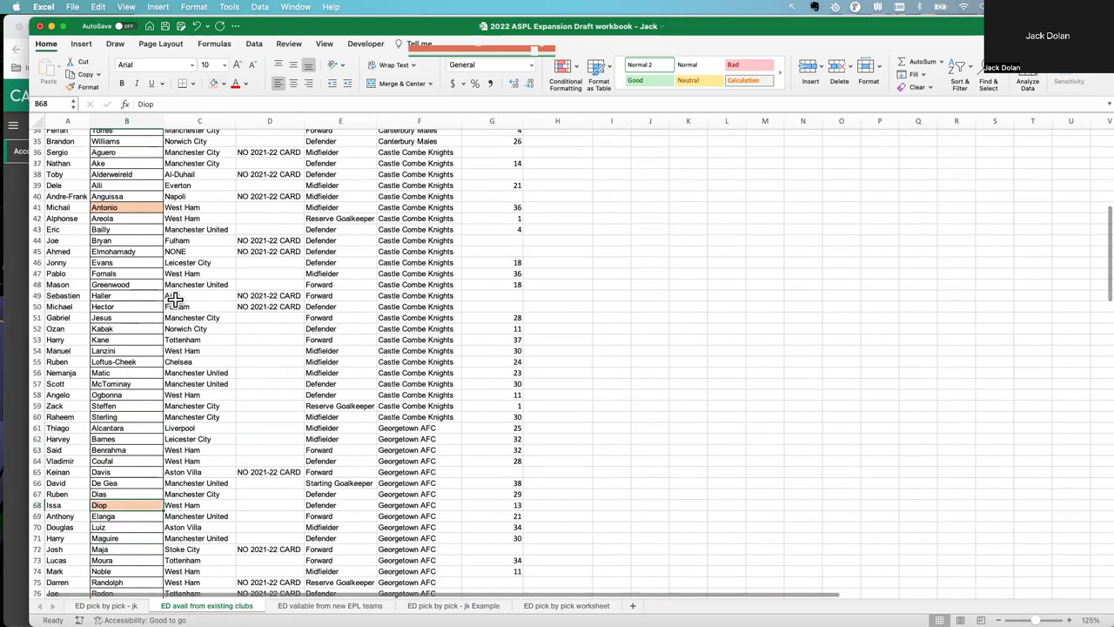
click(135, 231)
click(215, 84)
Enter McGinn as Ipswich Co.'s reserved player for round 3 on the pick by pick sheet
scroll(214, 320, up, 10)
scroll(218, 435, down, 20)
scroll(222, 453, down, 3)
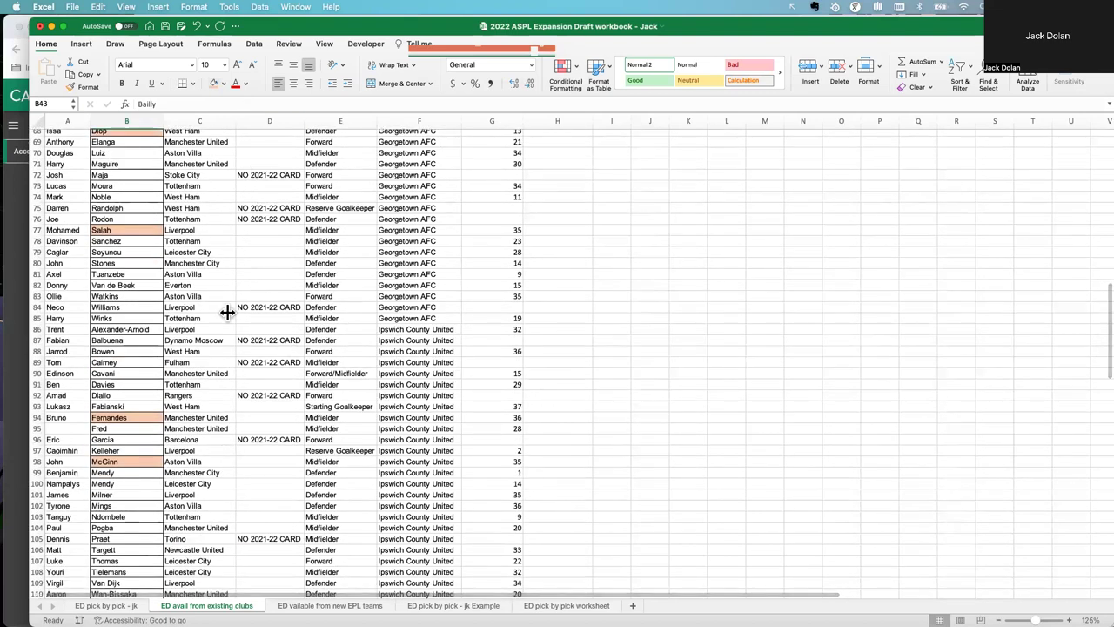
key(ctrl+Page_Up)
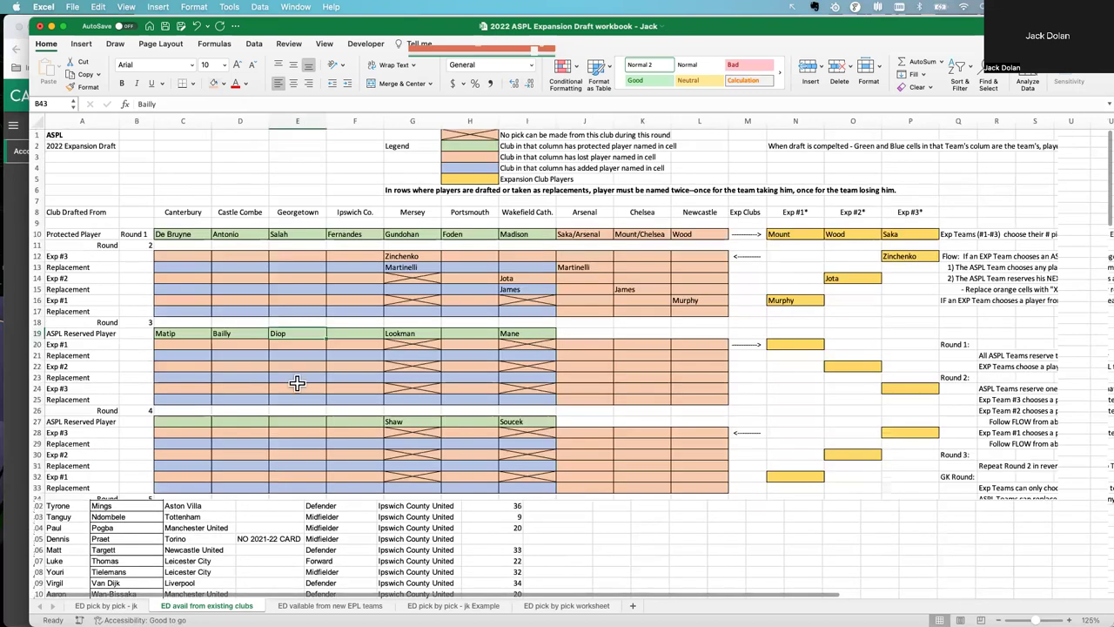
click(363, 331)
text(McGinn)
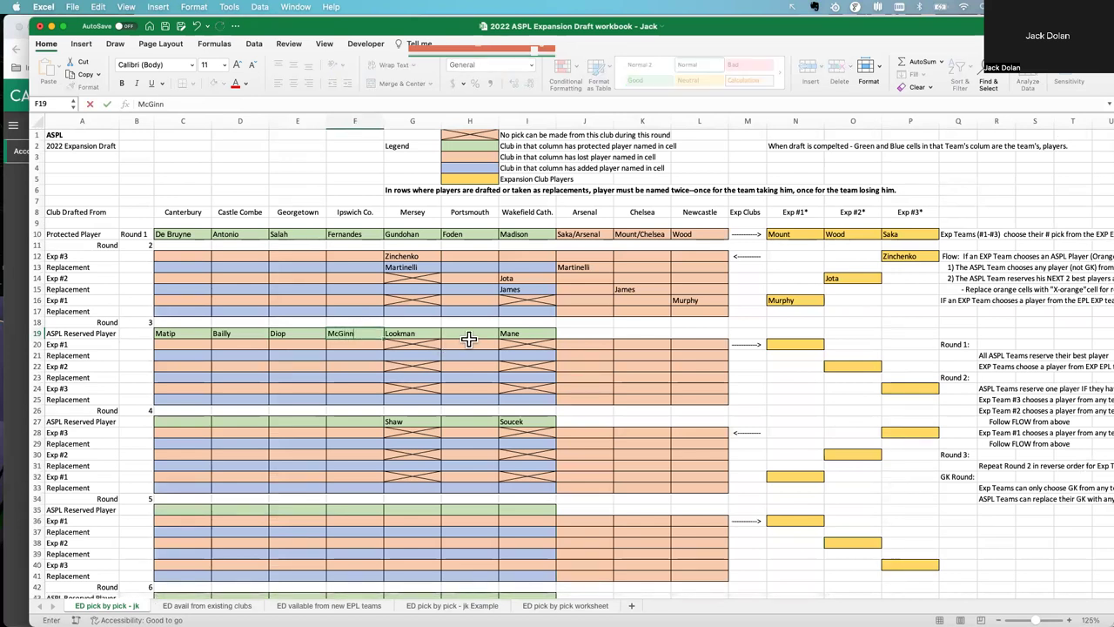
click(444, 344)
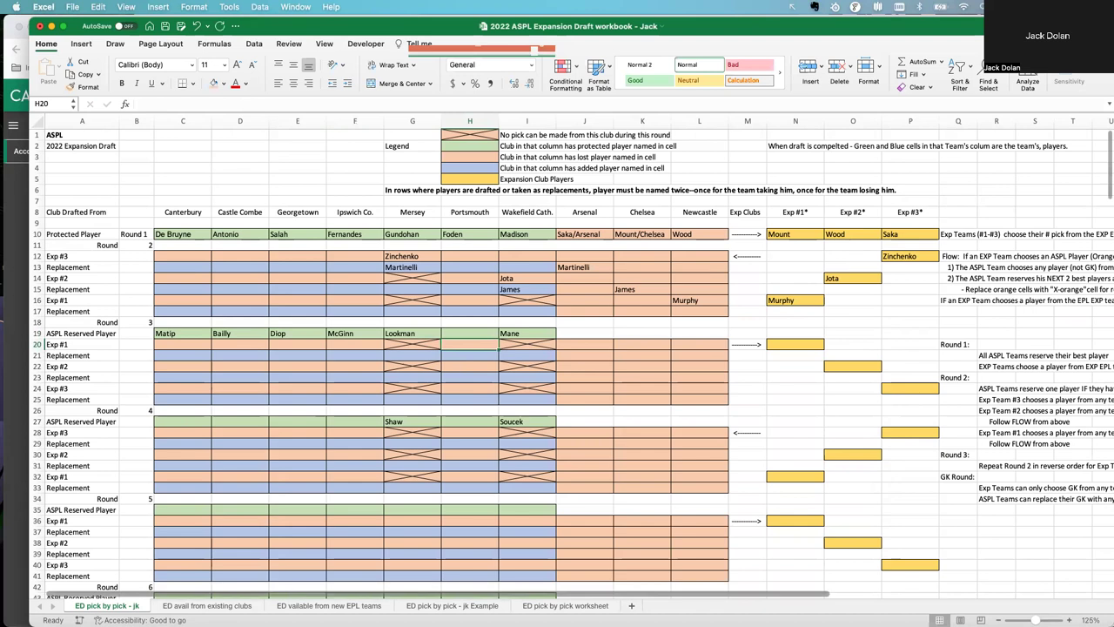
Find Portsmouth's Origi in the list of players available from existing clubs and shade his last name orange
key(ctrl+Page_Down)
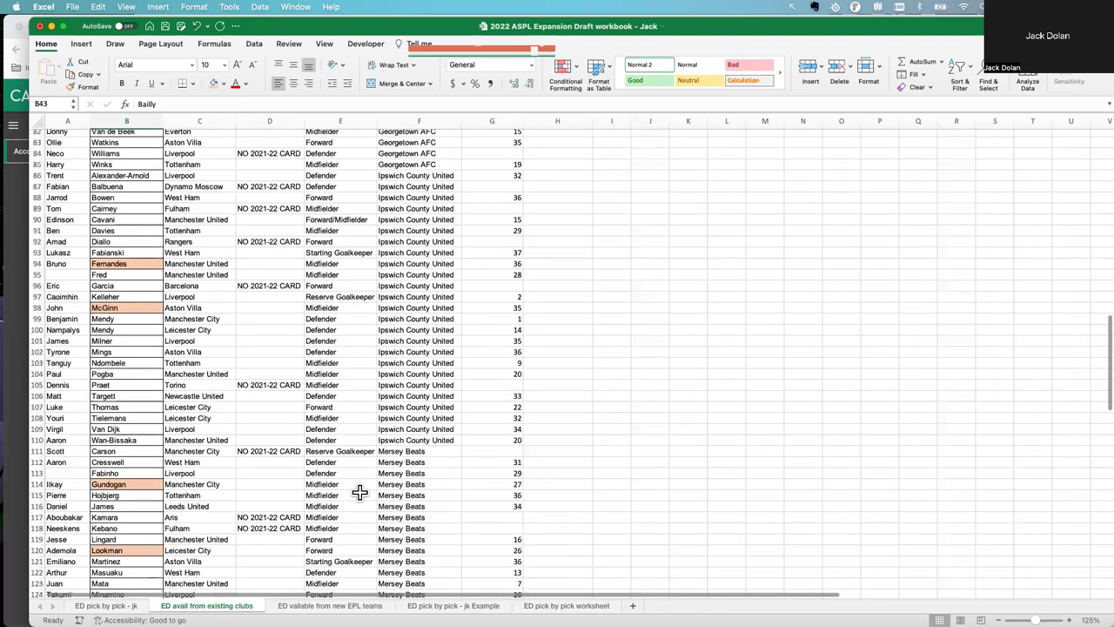
scroll(359, 493, down, 10)
scroll(359, 492, down, 4)
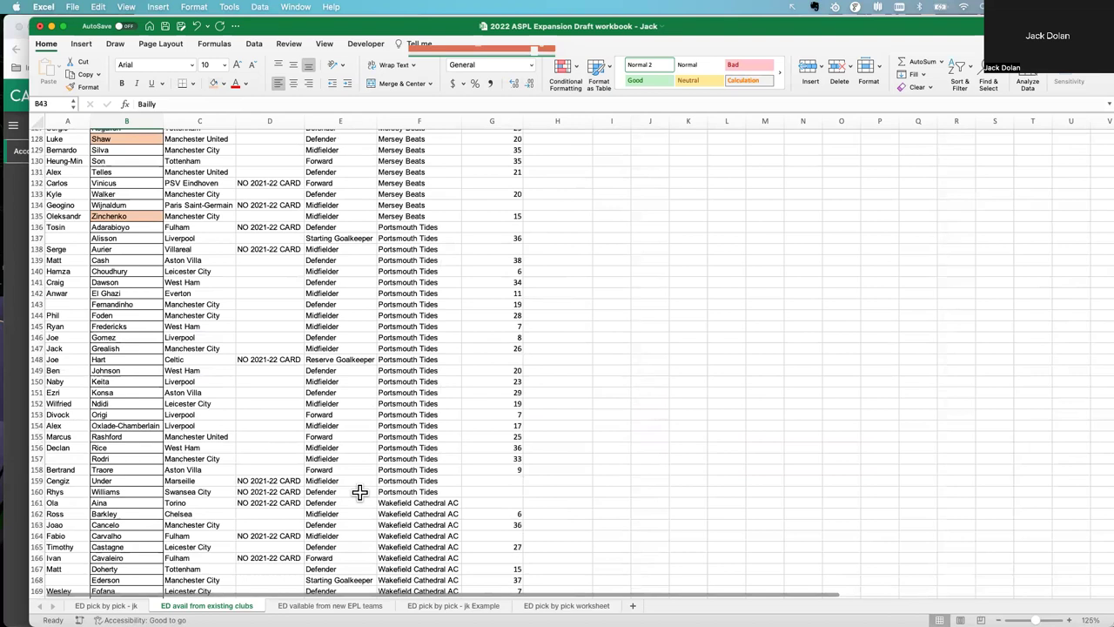
click(140, 412)
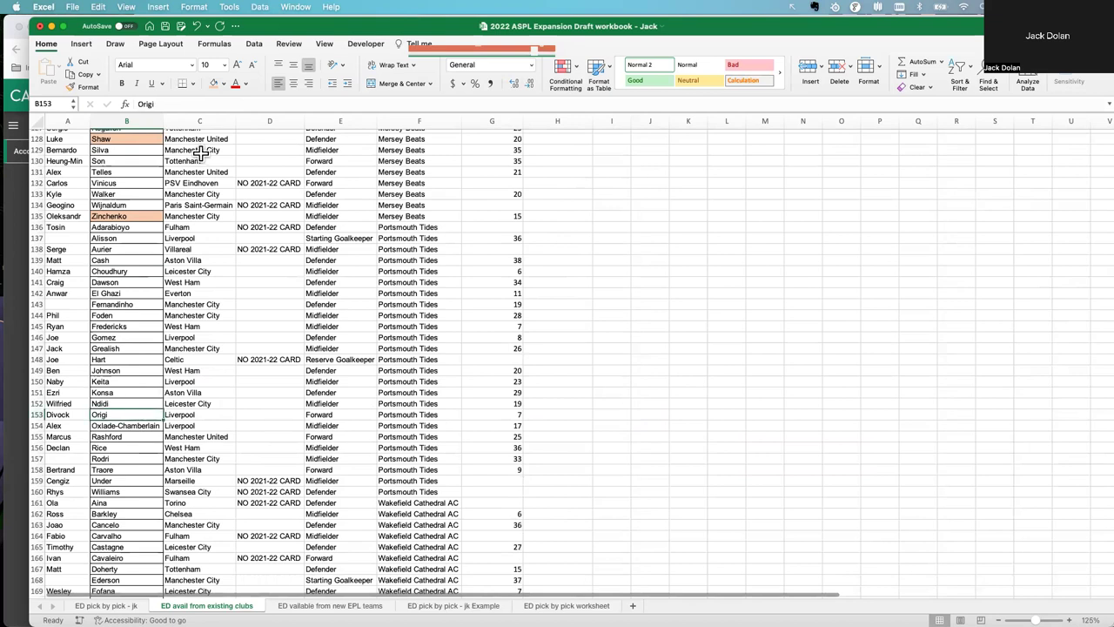
click(215, 85)
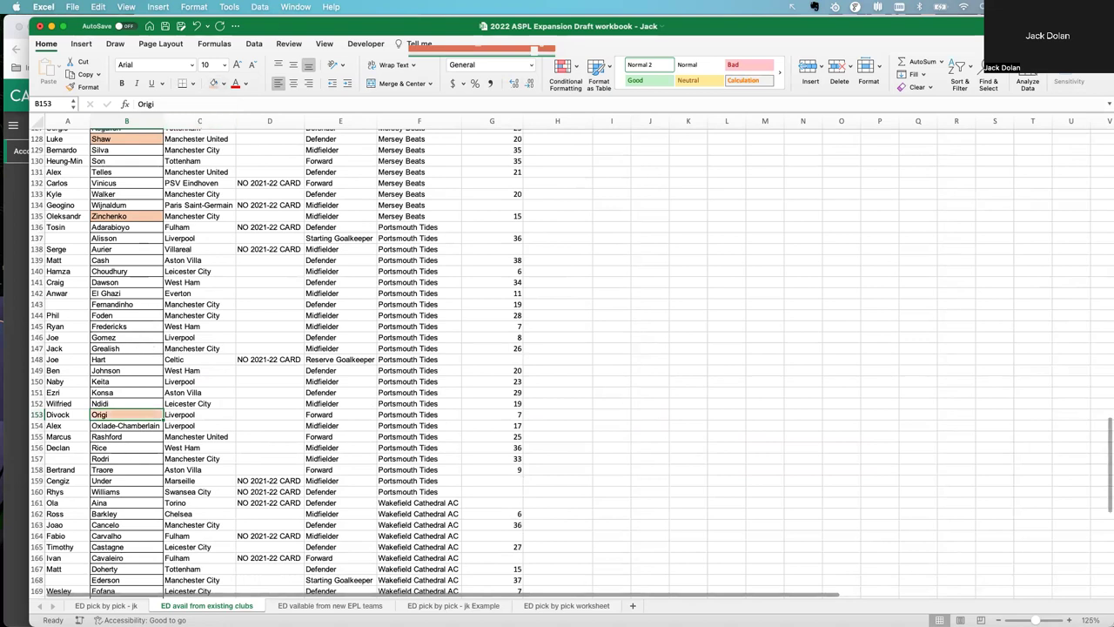
Enter Origi as Portsmouth's reserved player for round 3 on the pick by pick sheet
click(106, 605)
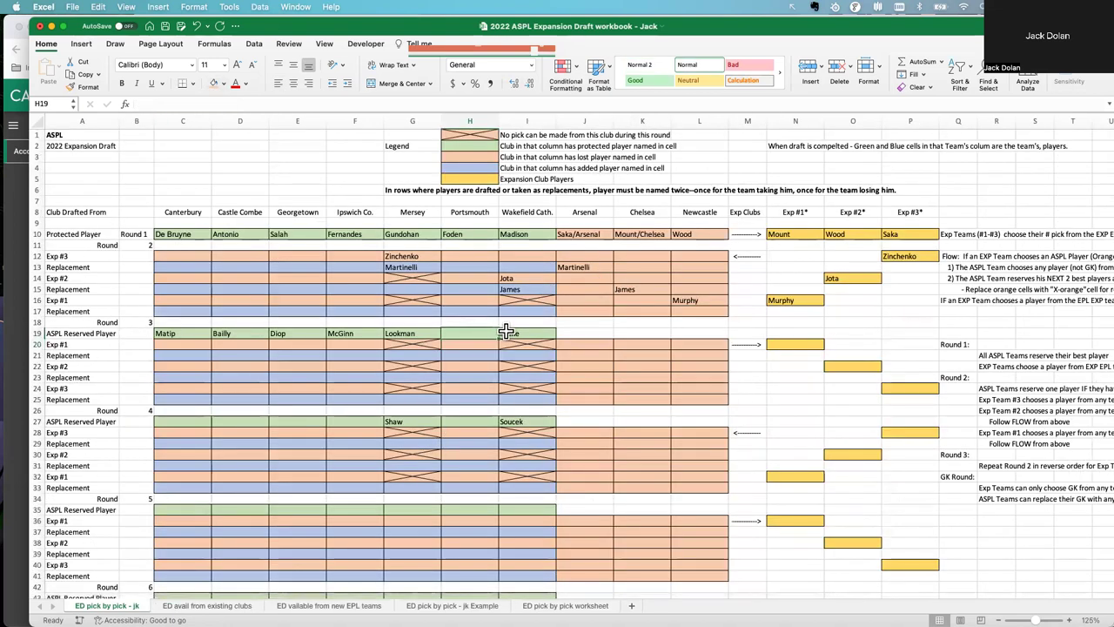
text(Origi)
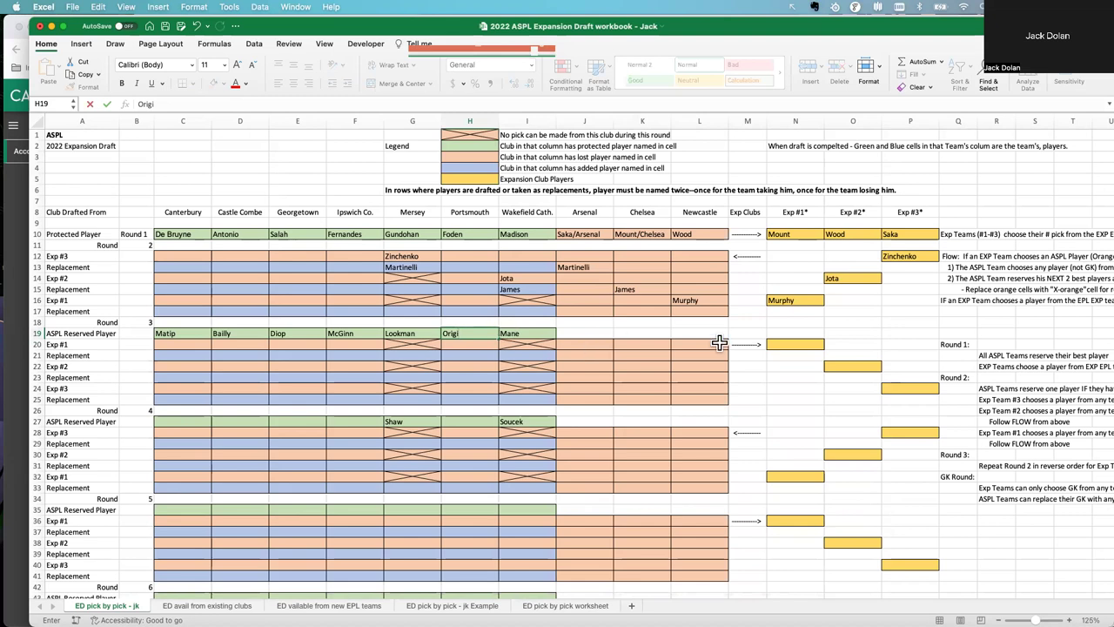
click(789, 346)
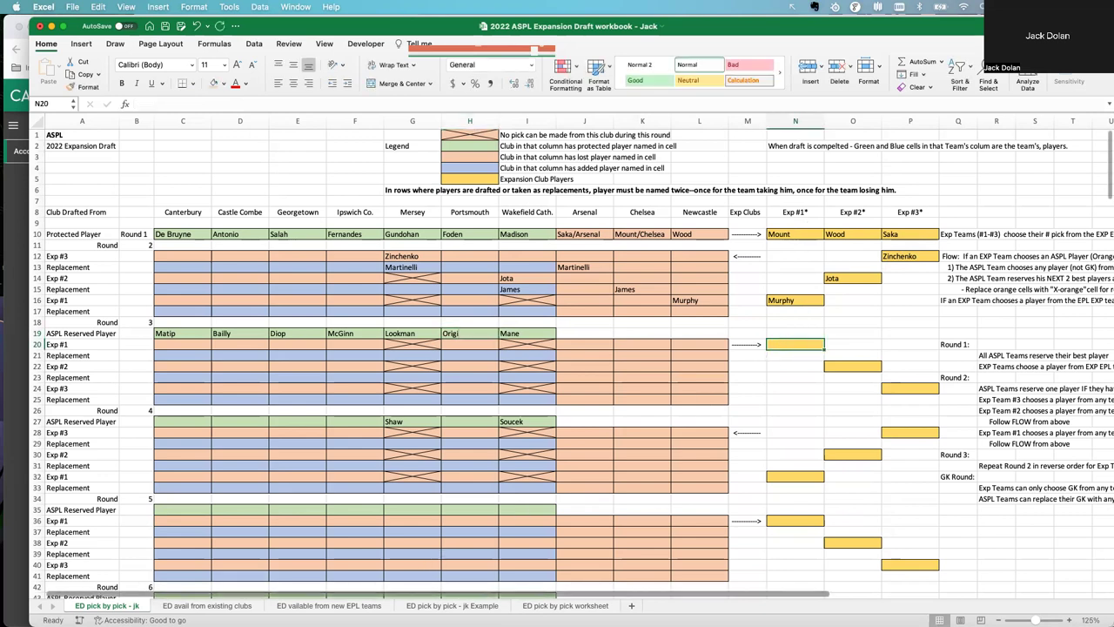
click(212, 603)
scroll(275, 494, down, 5)
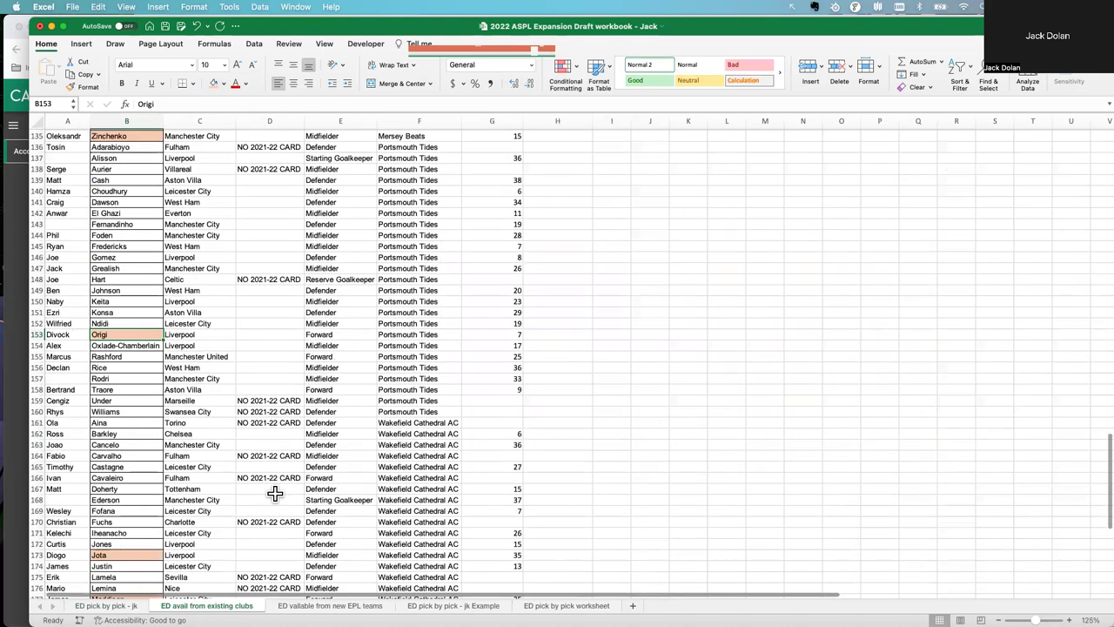
scroll(275, 494, up, 1)
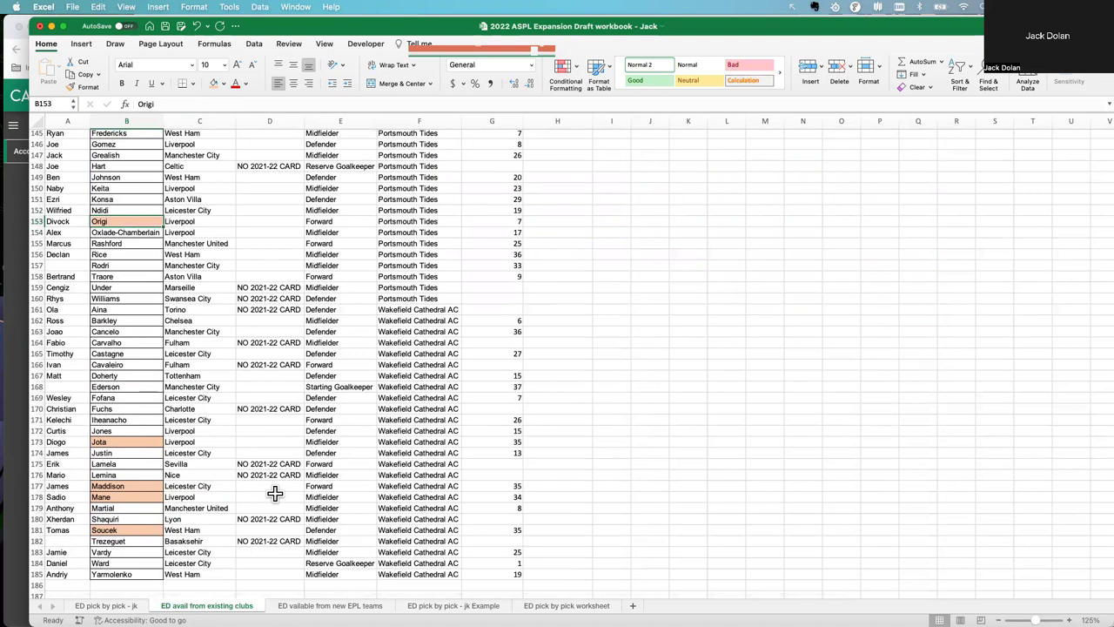
click(132, 320)
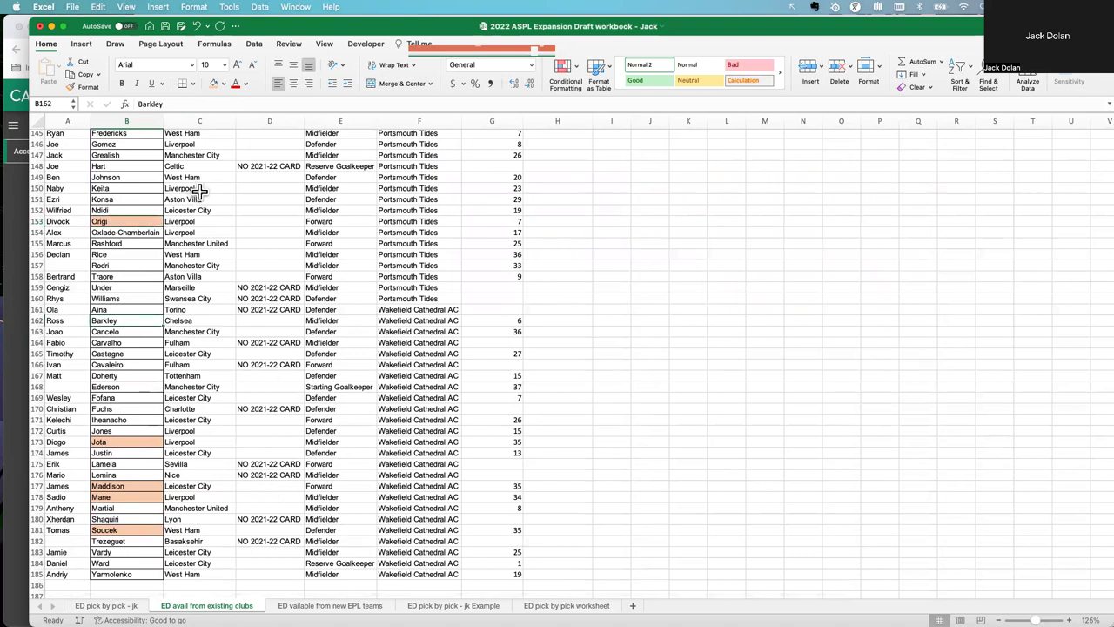
click(213, 83)
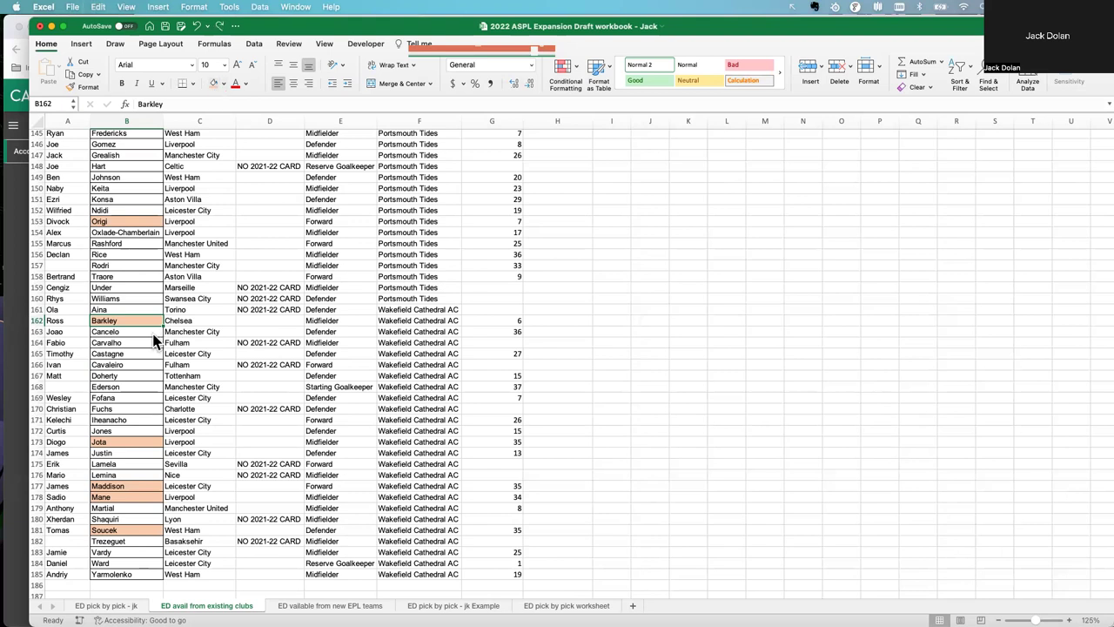
key(super+z)
click(106, 605)
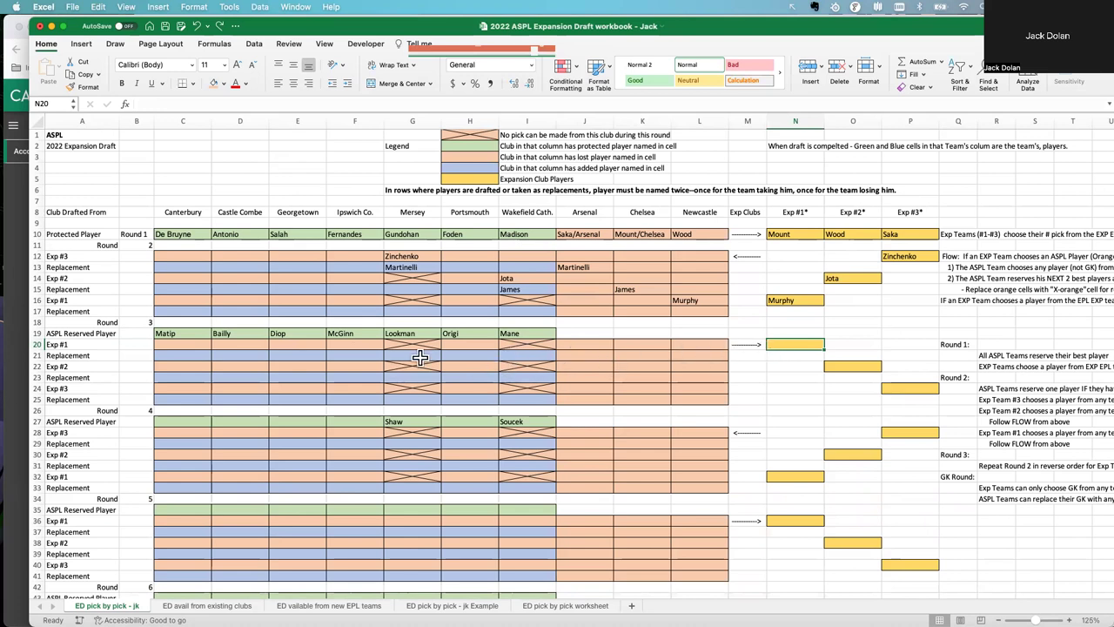
Find Canterbury's Henderson in the list of players available from existing clubs and shade his last name orange
key(ctrl+Page_Down)
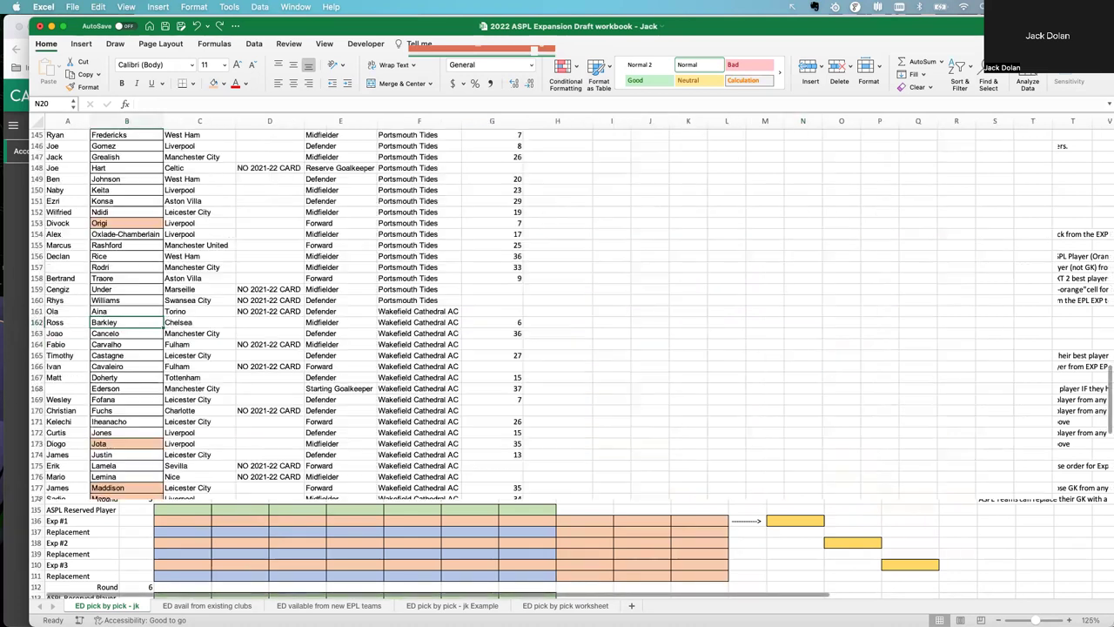
scroll(315, 433, up, 10)
scroll(317, 435, up, 20)
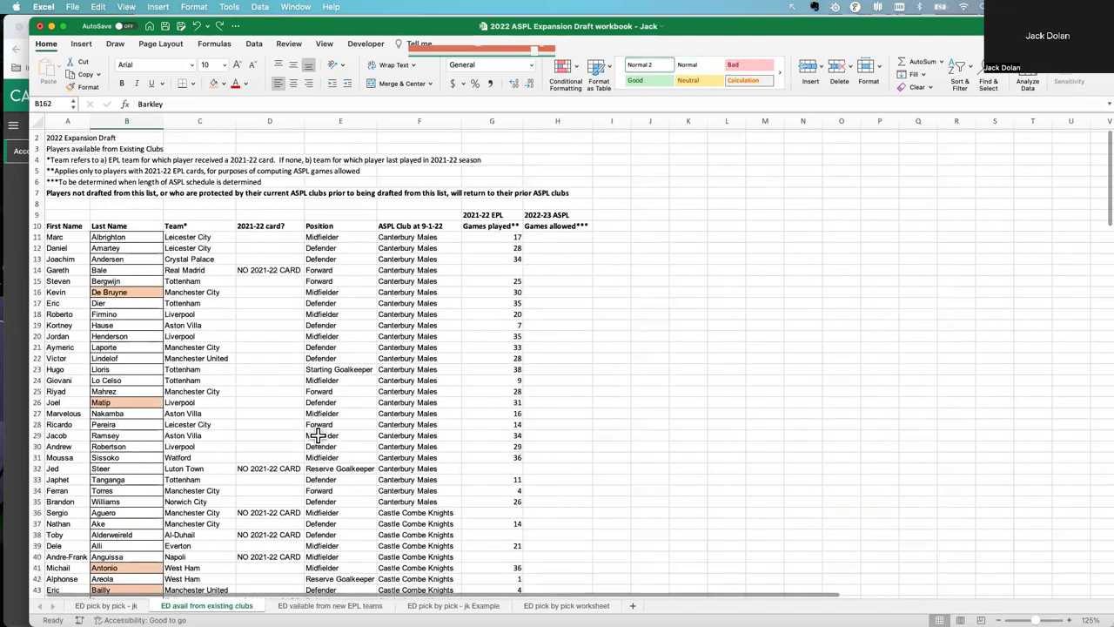
click(116, 337)
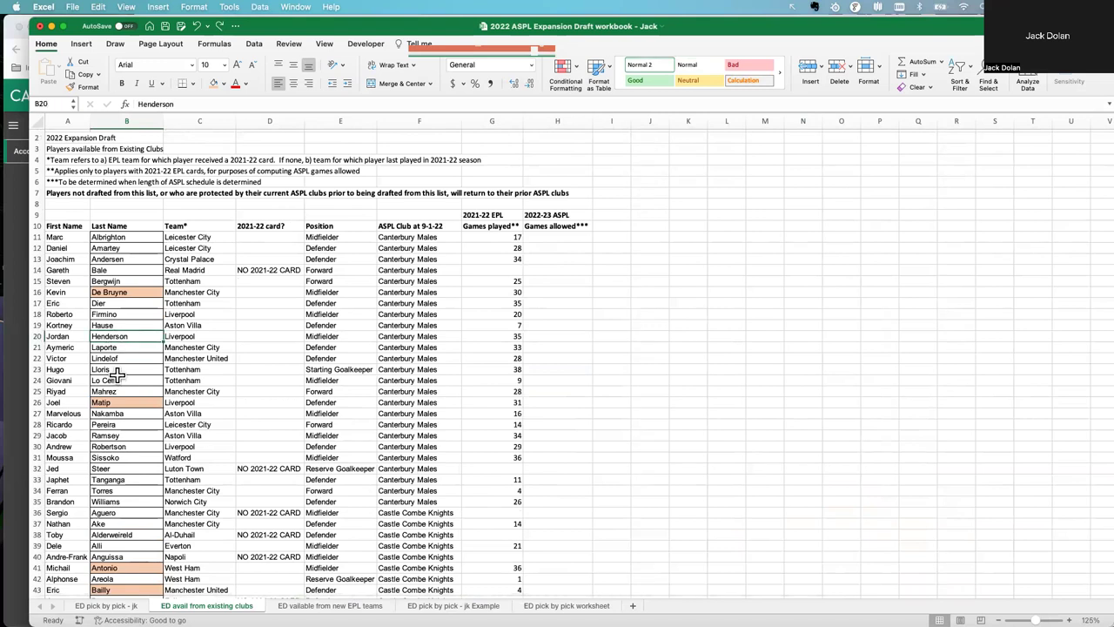
click(218, 86)
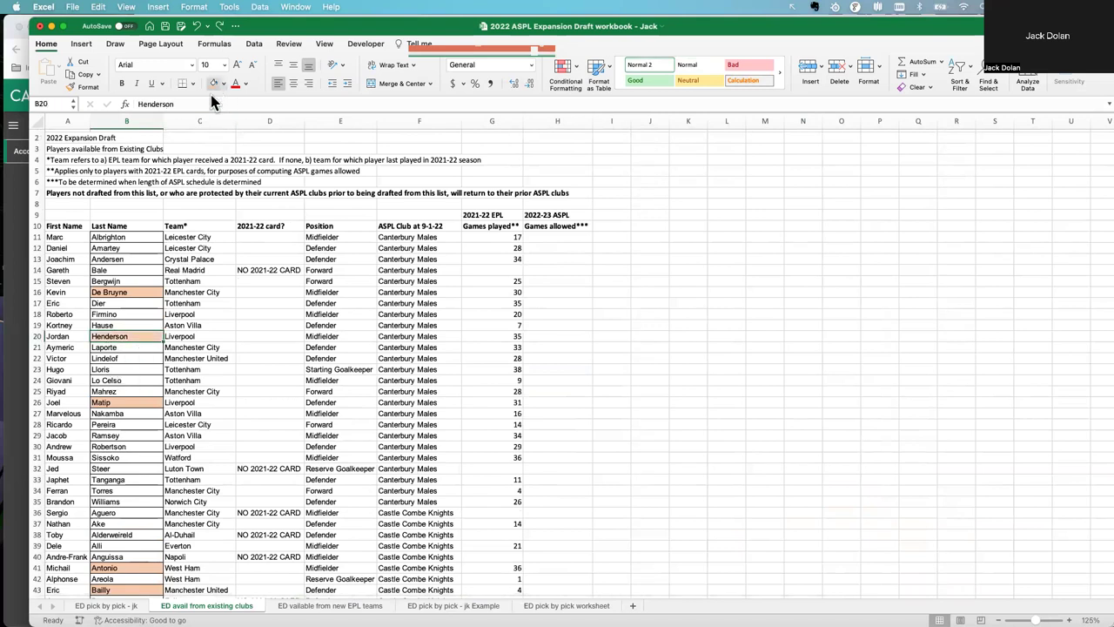
Enter Henderson on the pick by pick sheet as the player Canterbury loses to Exp #1 in round 3
key(ctrl+Page_Up)
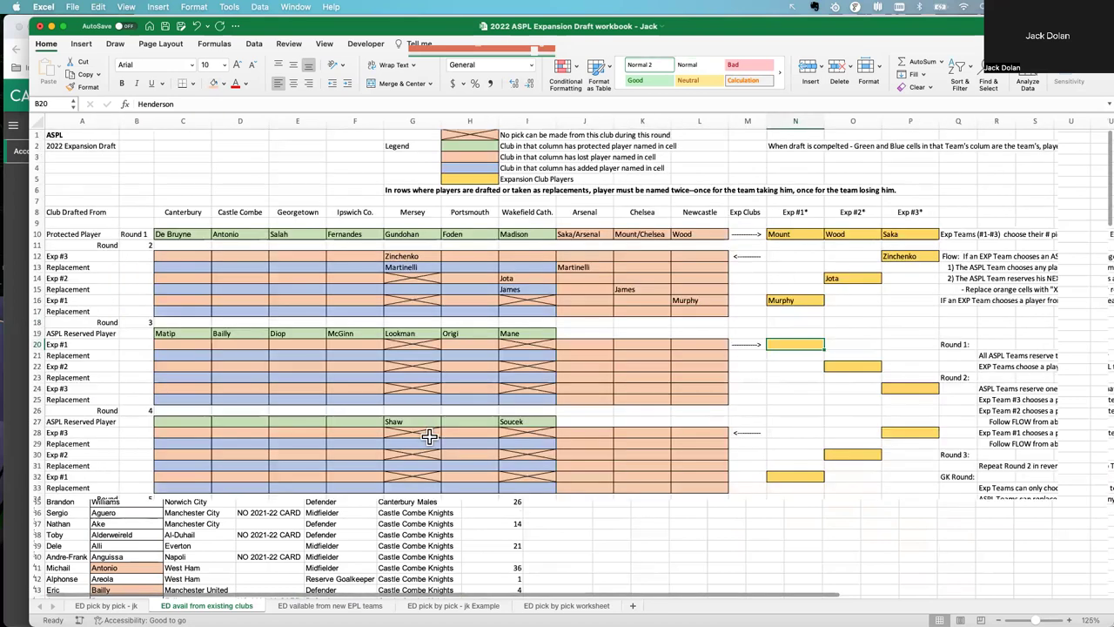
click(177, 346)
text(Hend)
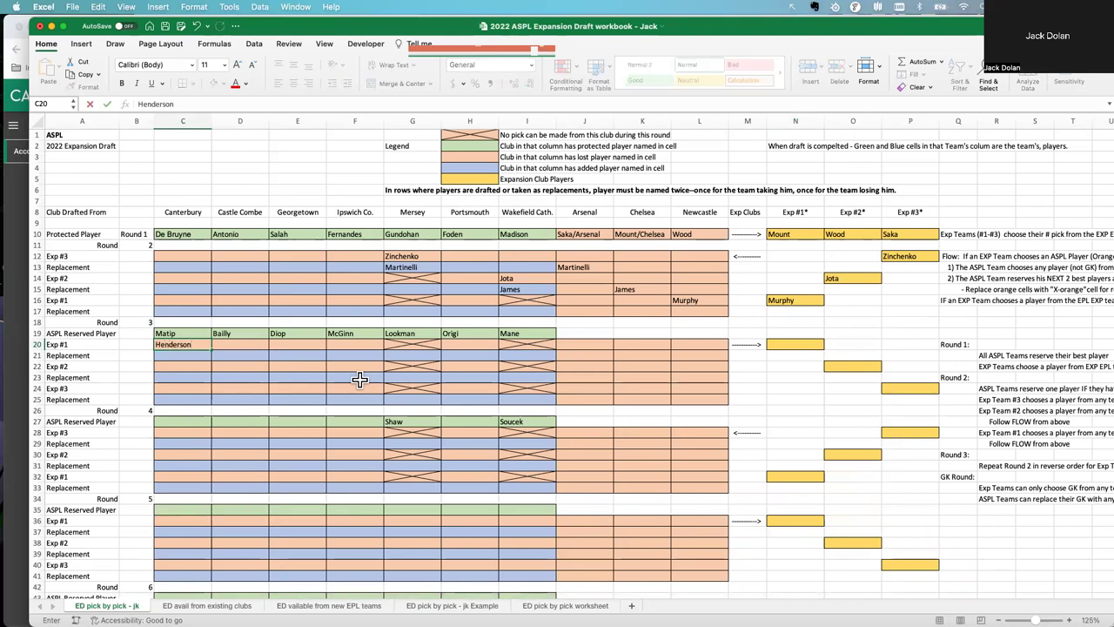
text(erson)
Copy the legend's crossed no-pick cell into Canterbury's Exp #2 and Exp #3 cells for round 3
click(472, 137)
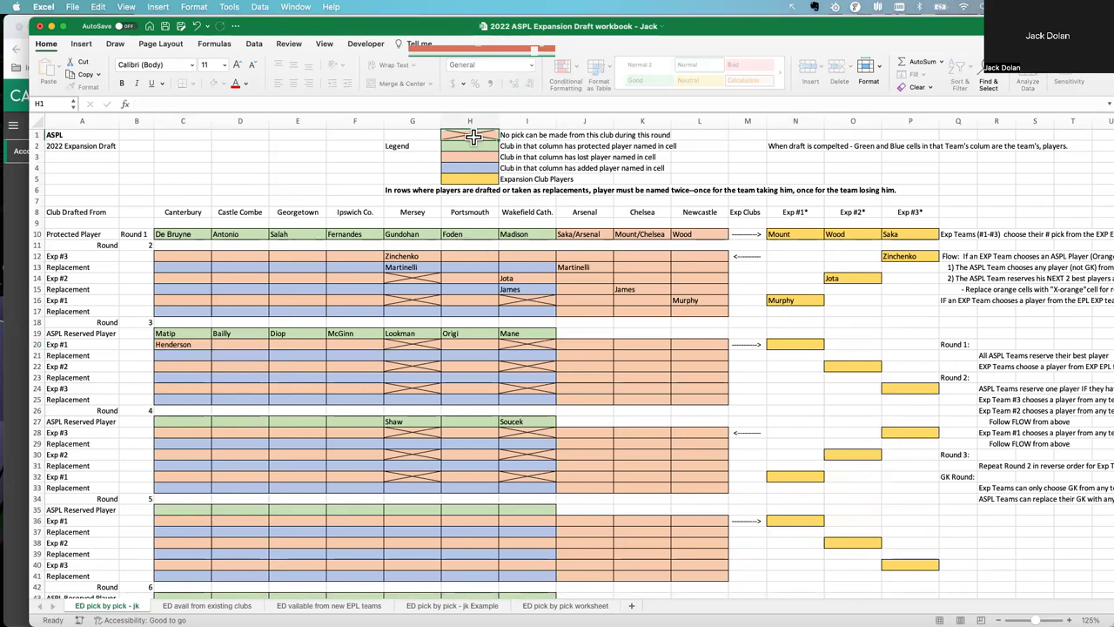
key(super+c)
click(185, 367)
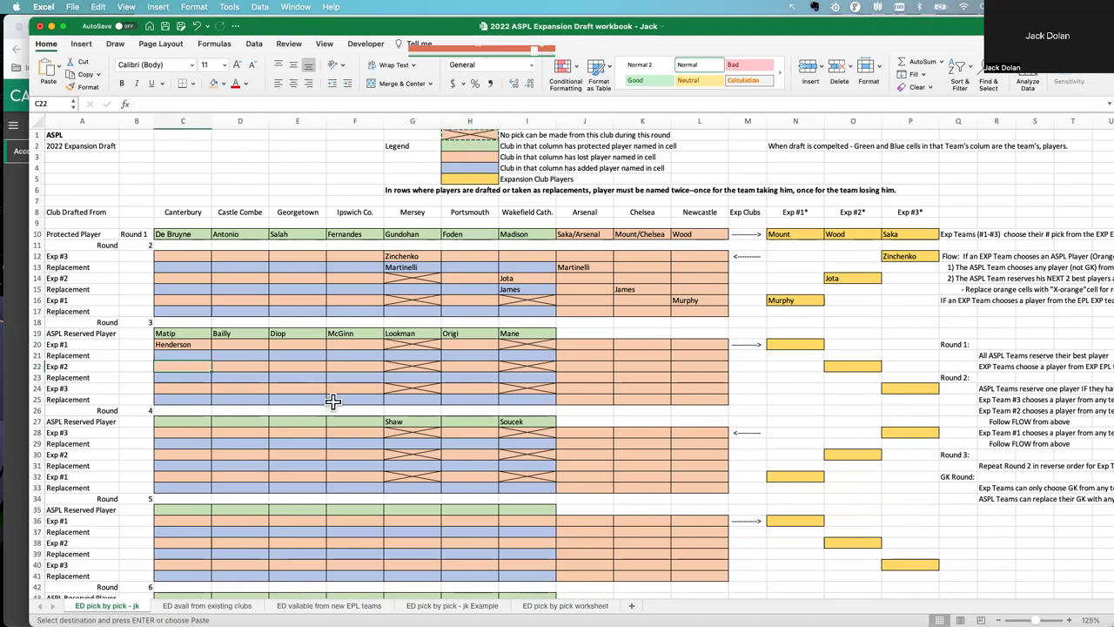
key(super+v)
key(Down)
key(Down)
key(super+v)
Block Canterbury in round 4 by pasting the crossed no-pick cell into its Exp #3, Exp #2 and Exp #1 rows
key(Down)
key(Down)
key(Down)
key(Down)
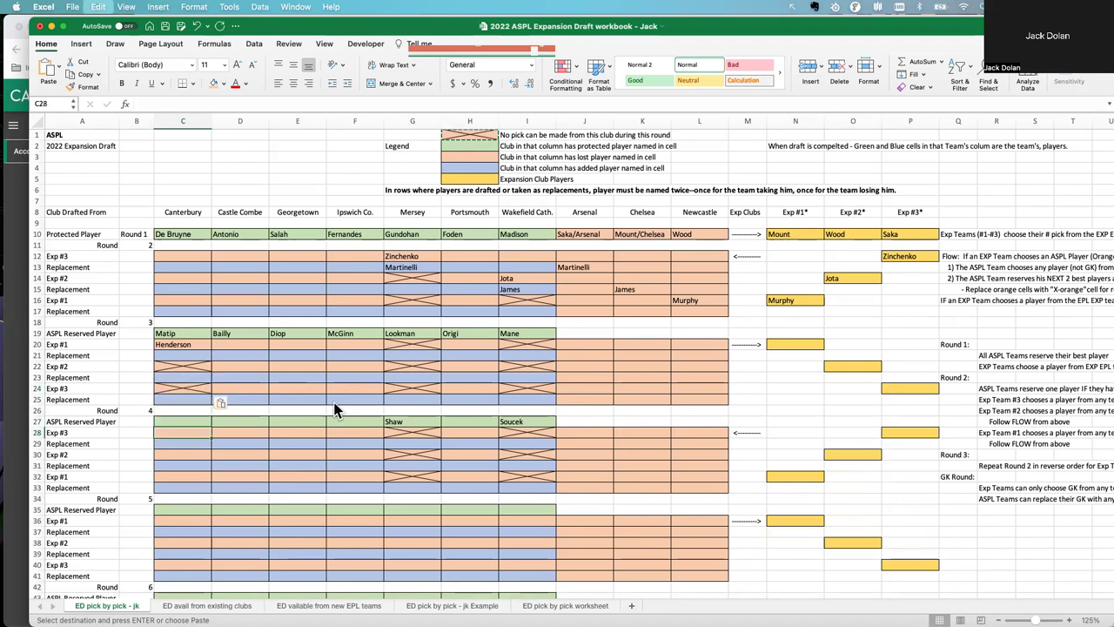
key(super+v)
key(Down)
key(Down)
key(super+v)
key(Down)
key(Down)
key(super+v)
Block Canterbury in round 5 by pasting the crossed no-pick cell into its Exp #1, Exp #2 and Exp #3 rows
key(Down)
key(Down)
key(Down)
key(Down)
key(super+v)
key(Down)
key(Down)
key(super+v)
key(Down)
key(Down)
key(super+v)
Enter Henderson as the round 3 pick in the Exp #1 expansion club column
key(Right)
key(Up)
key(Up)
key(Up)
key(Up)
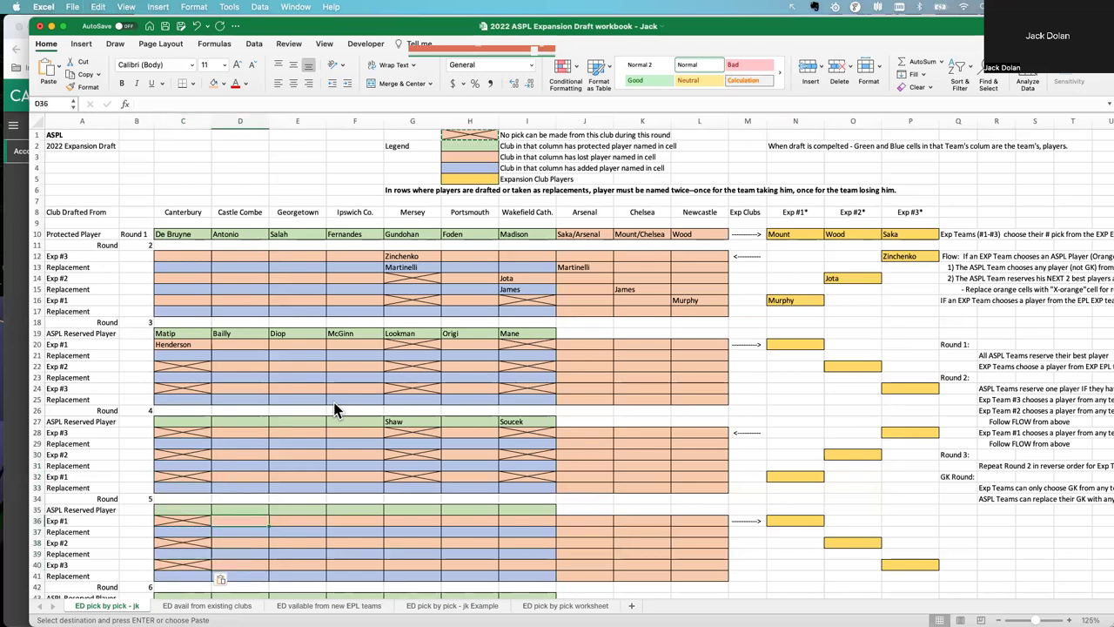
click(777, 344)
text(Henderson)
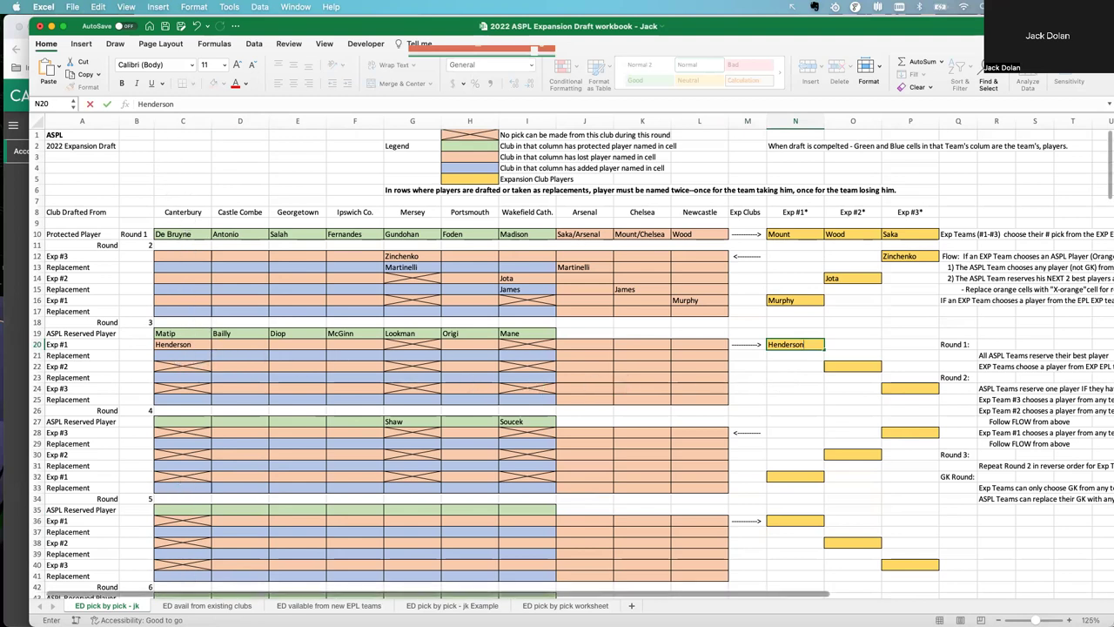
Find Arsenal's White in the list of players available from new EPL teams and shade his last name orange
click(328, 605)
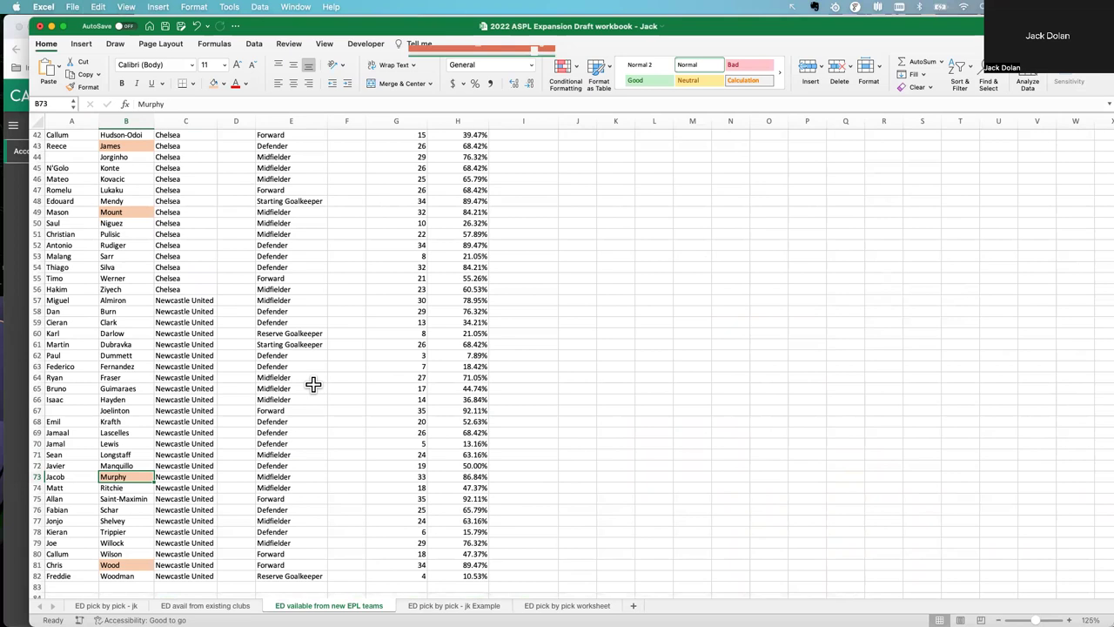
scroll(313, 384, up, 6)
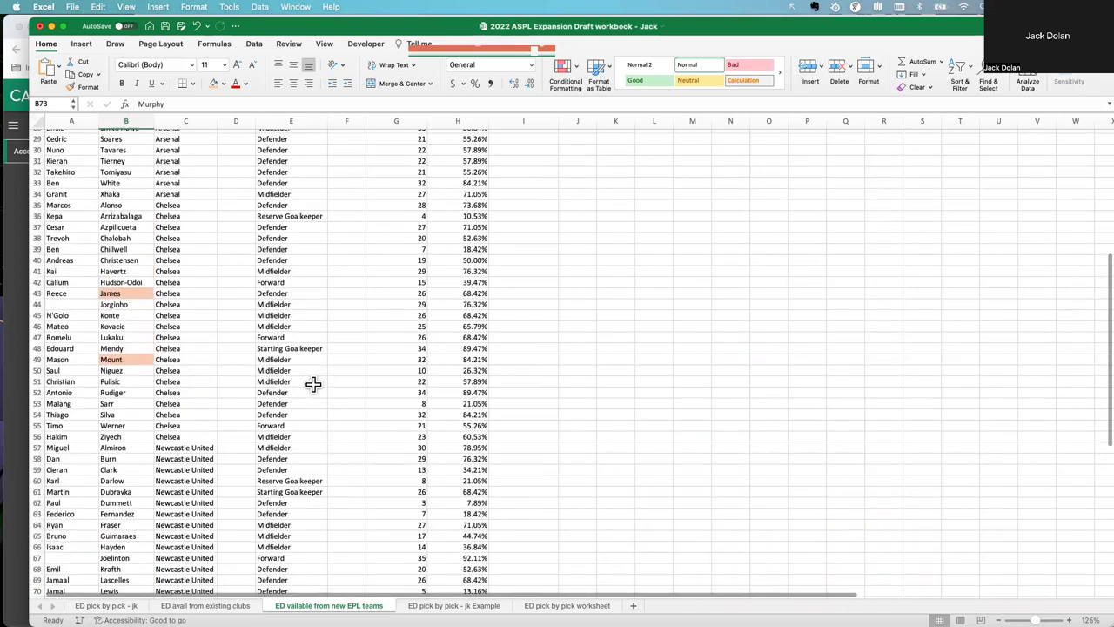
scroll(313, 384, up, 1)
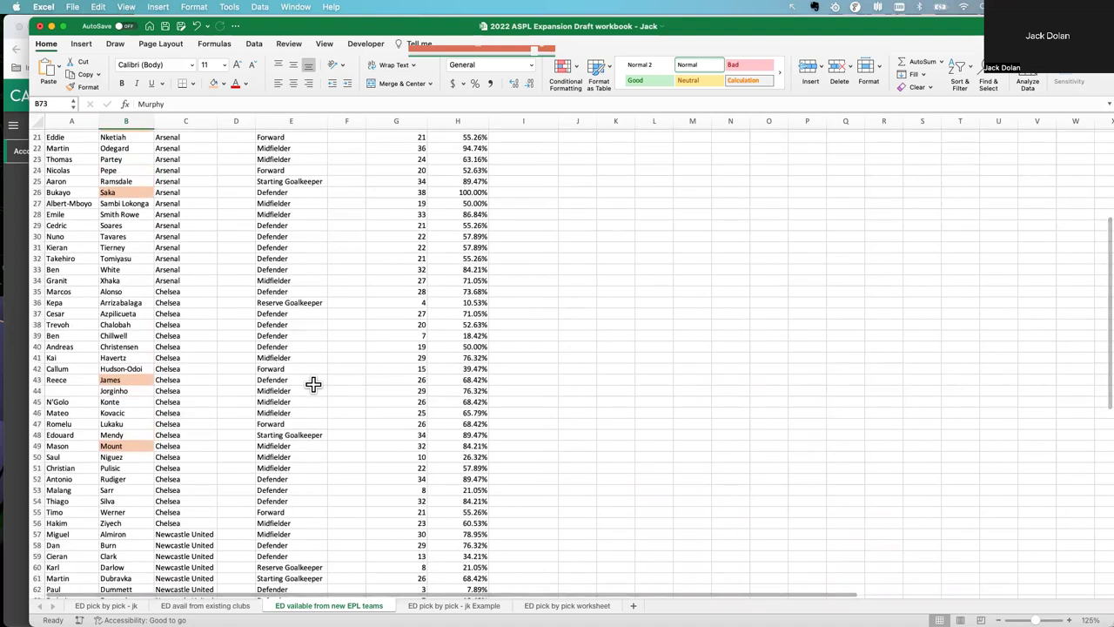
click(126, 270)
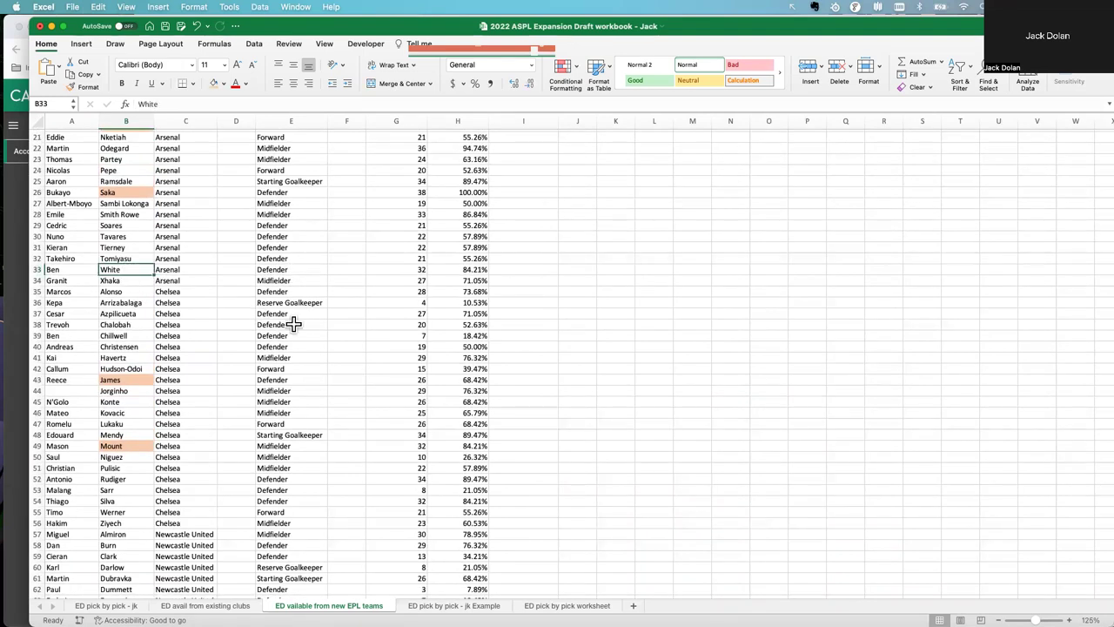
click(214, 84)
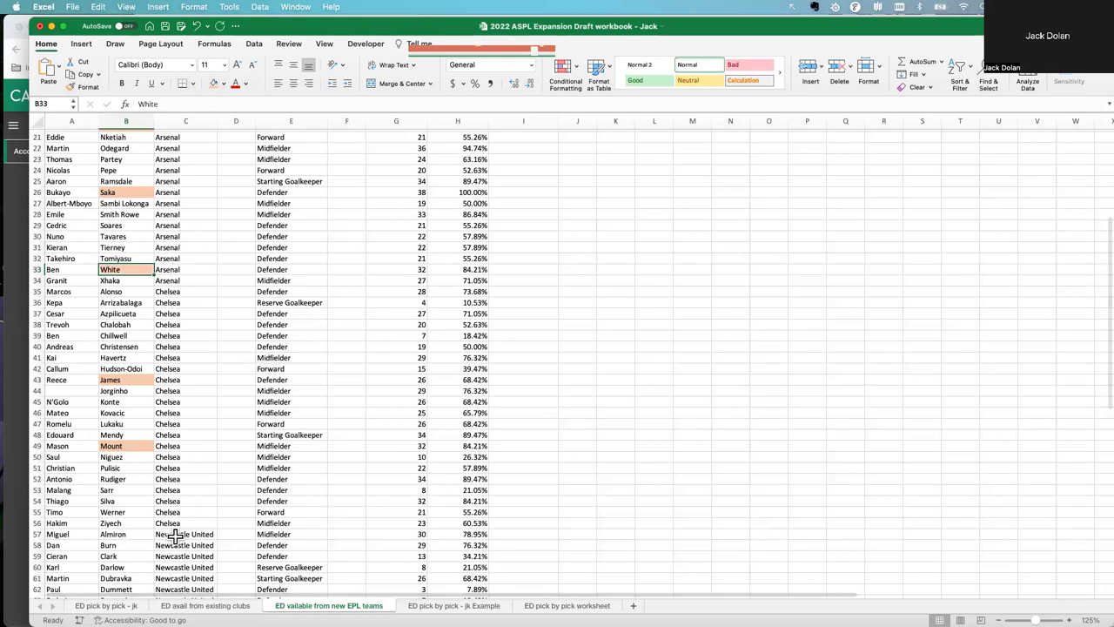
Enter White in the first round 3 replacement row of the pick by pick sheet, under both Canterbury and Arsenal
key(ctrl+Page_Up)
key(ctrl+Page_Up)
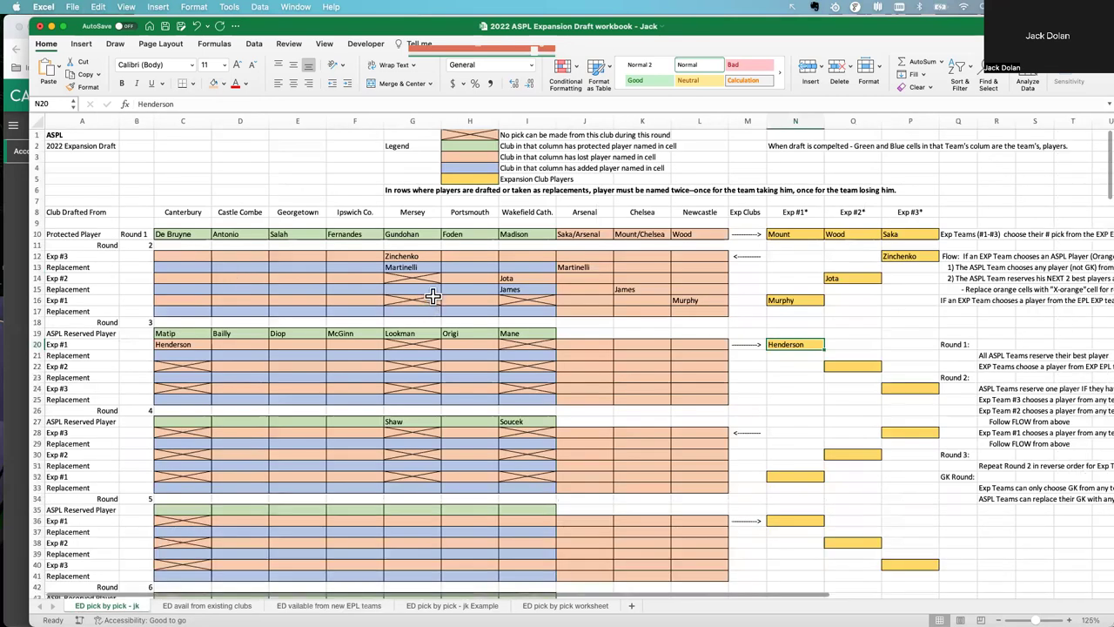
click(186, 353)
text(White)
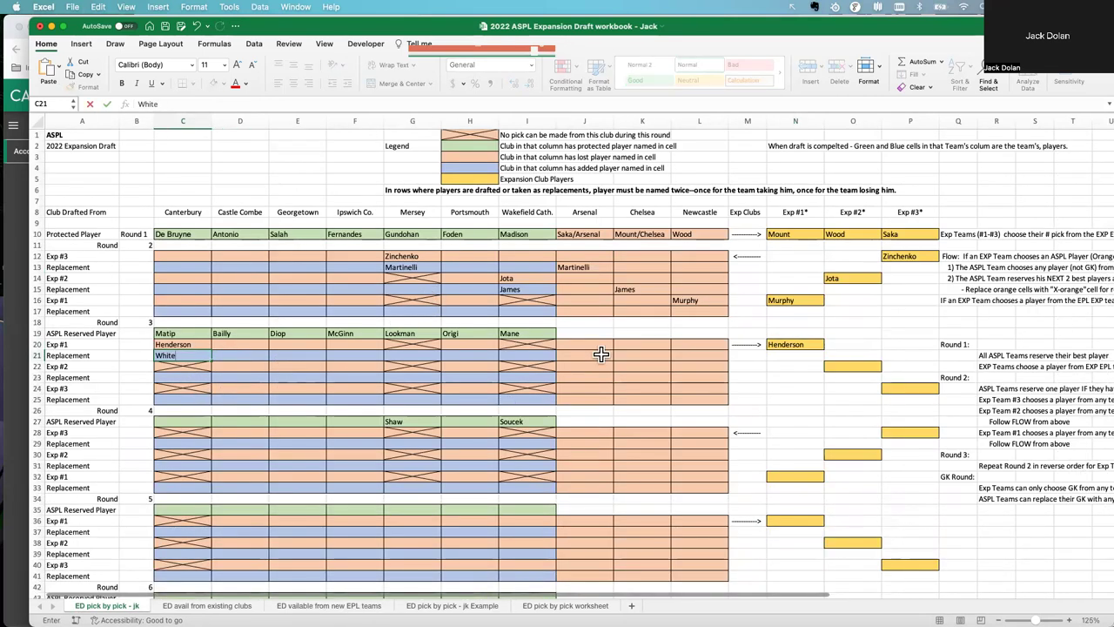
key(Tab)
key(Tab)
key(Tab)
key(Tab)
key(Tab)
key(Tab)
key(Tab)
text(Wh)
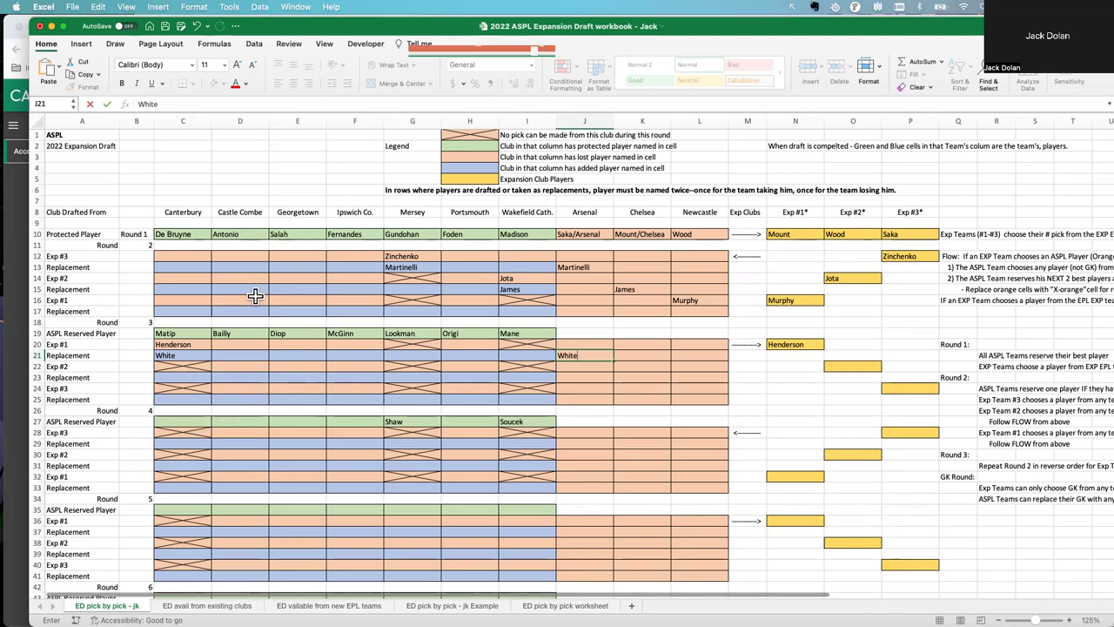
Shade the last names of Canterbury's Andersen and Dier orange in the list of players available from existing clubs
click(209, 604)
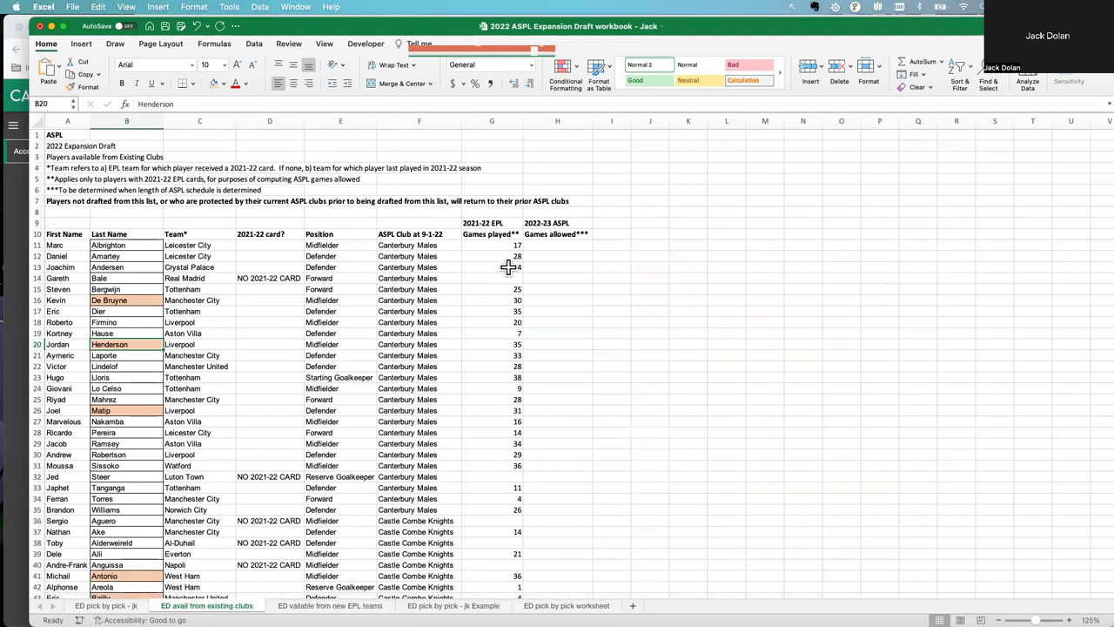
click(124, 267)
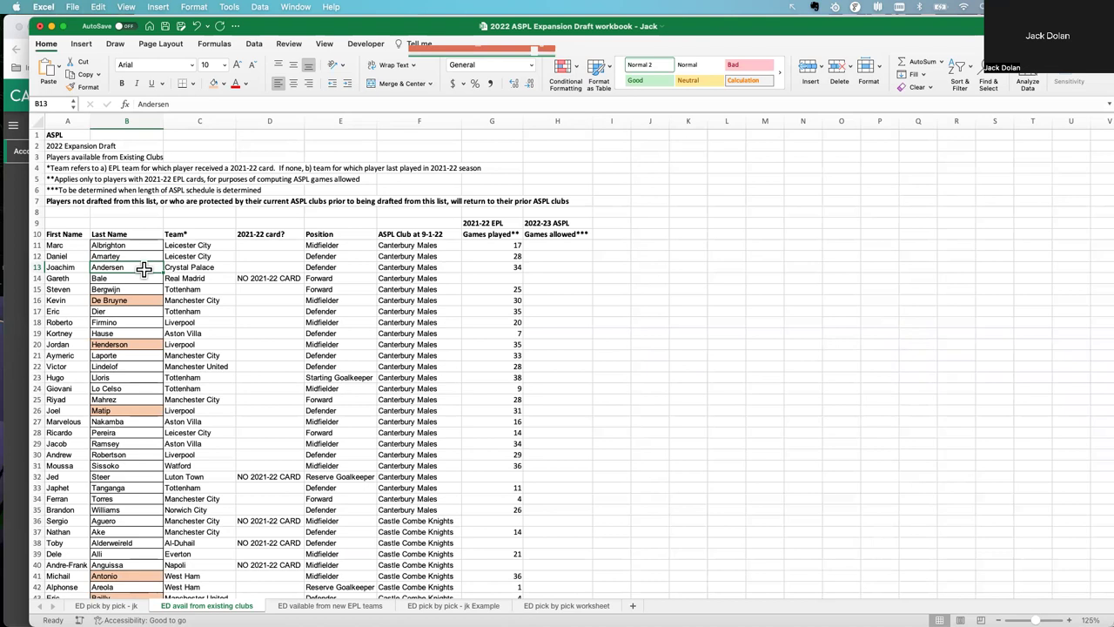
click(214, 83)
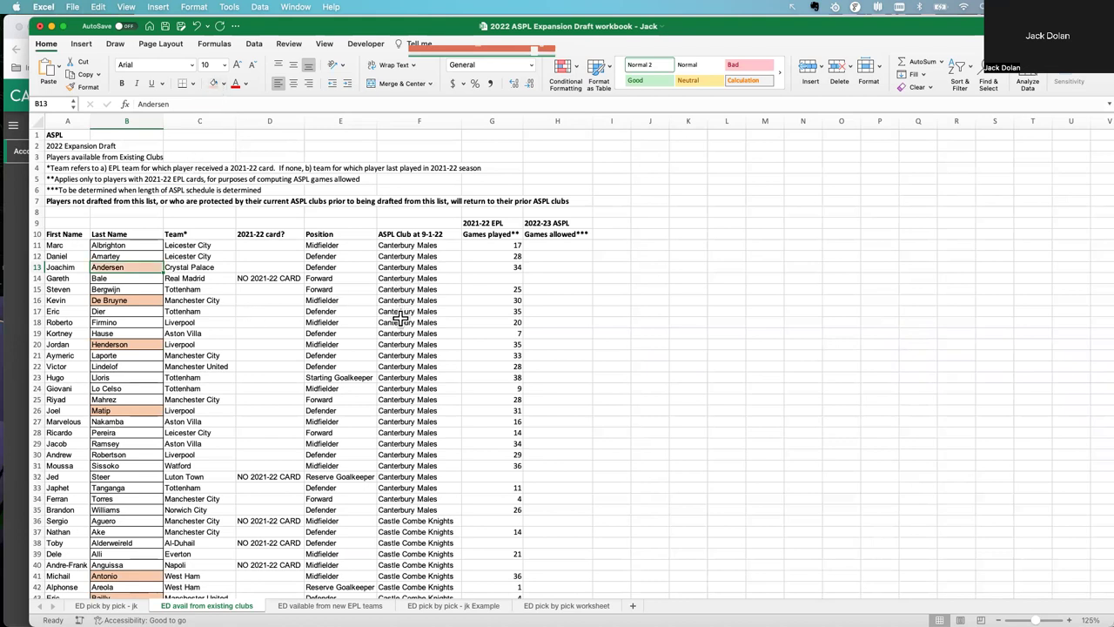
click(132, 312)
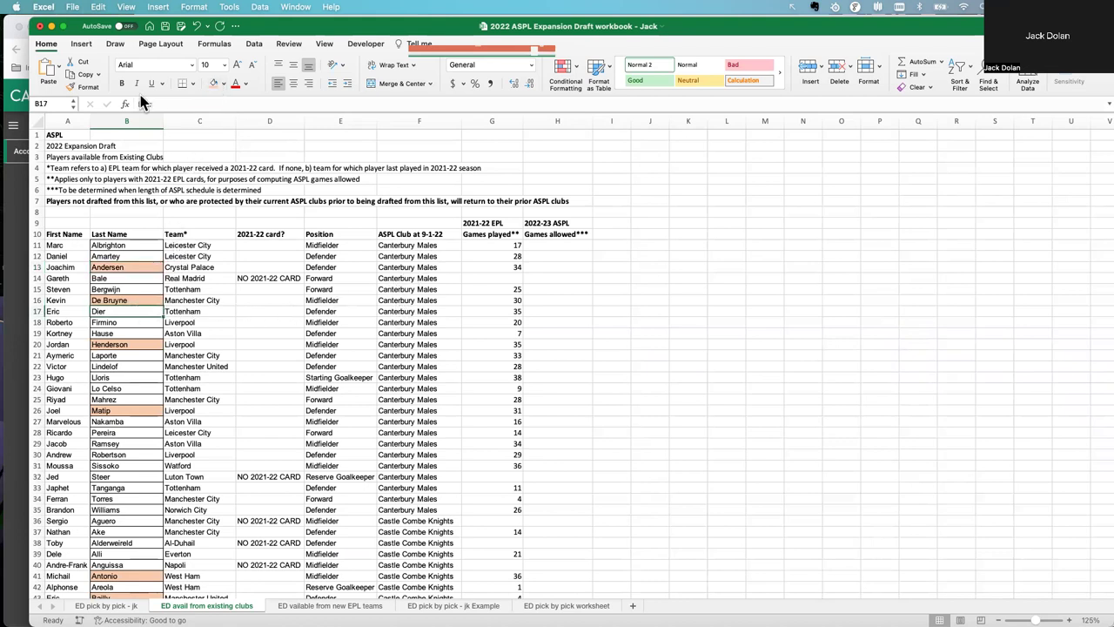
click(211, 83)
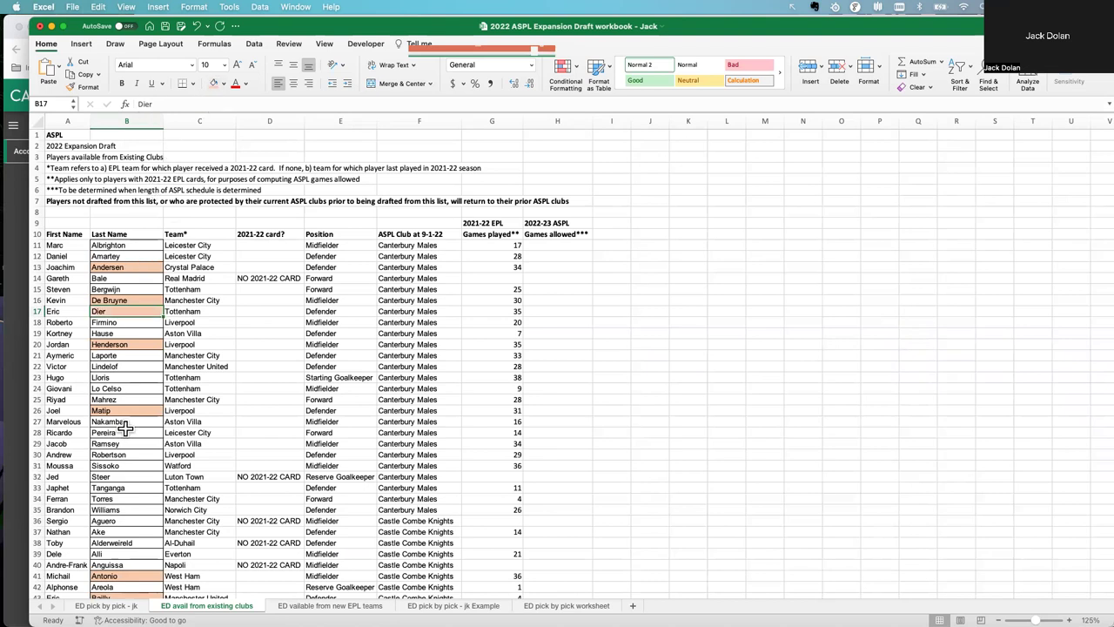
Enter Canterbury's reserved players on the pick by pick sheet: Anderson for round 4 and Dier for round 5
click(108, 605)
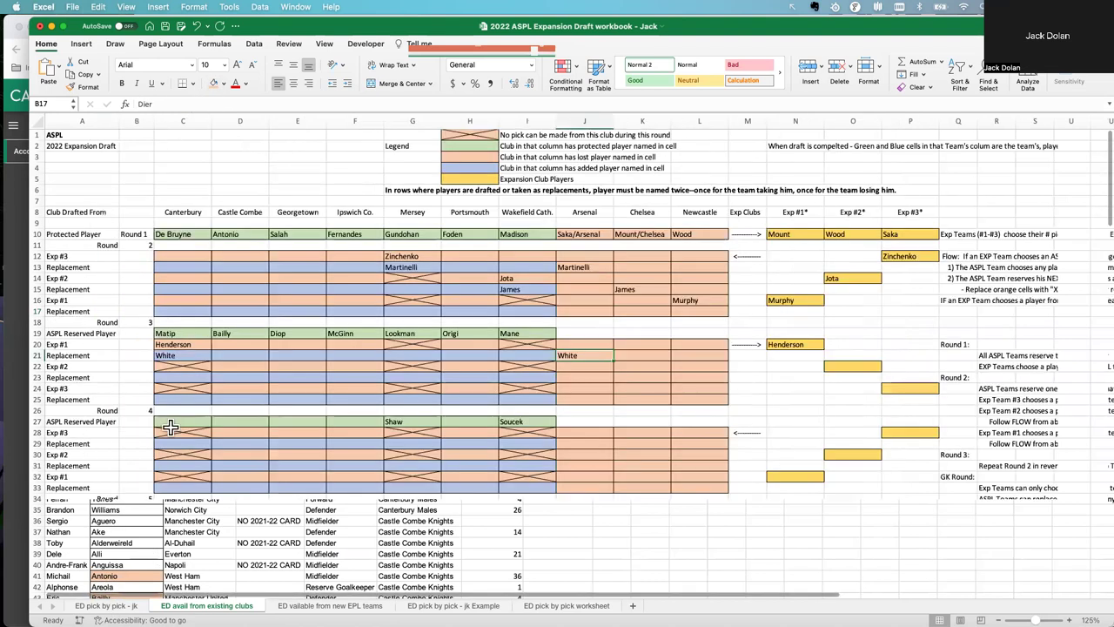
click(181, 421)
text(Anderson)
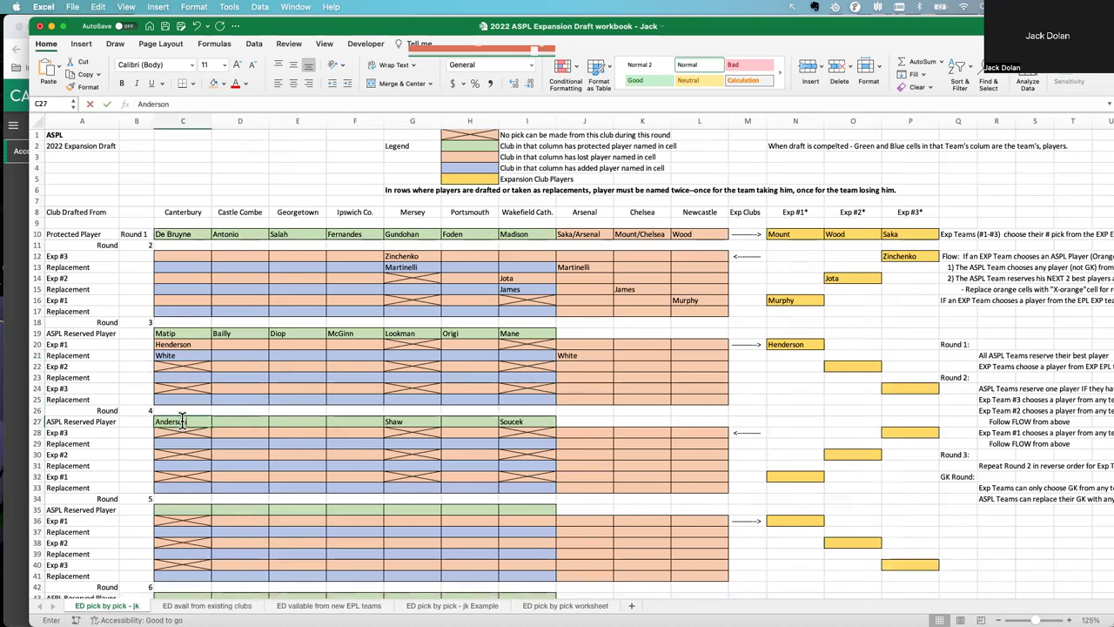
click(198, 509)
text(Dier)
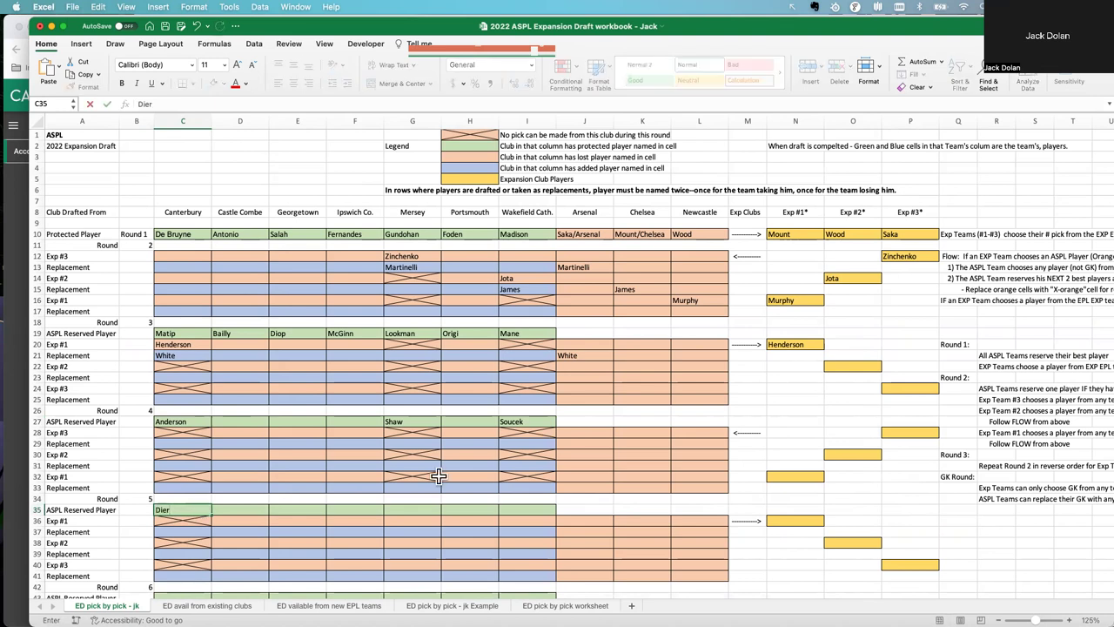
Find Georgetown's Moura in the list of players available from existing clubs and shade his last name orange
click(763, 409)
click(846, 370)
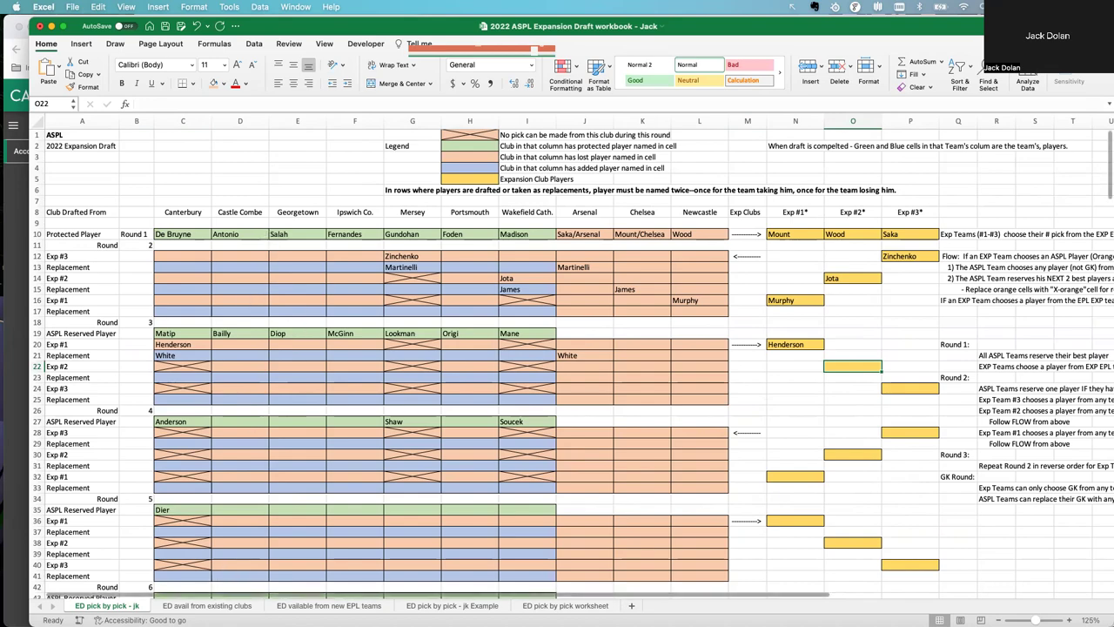
click(206, 604)
scroll(295, 498, down, 10)
scroll(295, 499, down, 6)
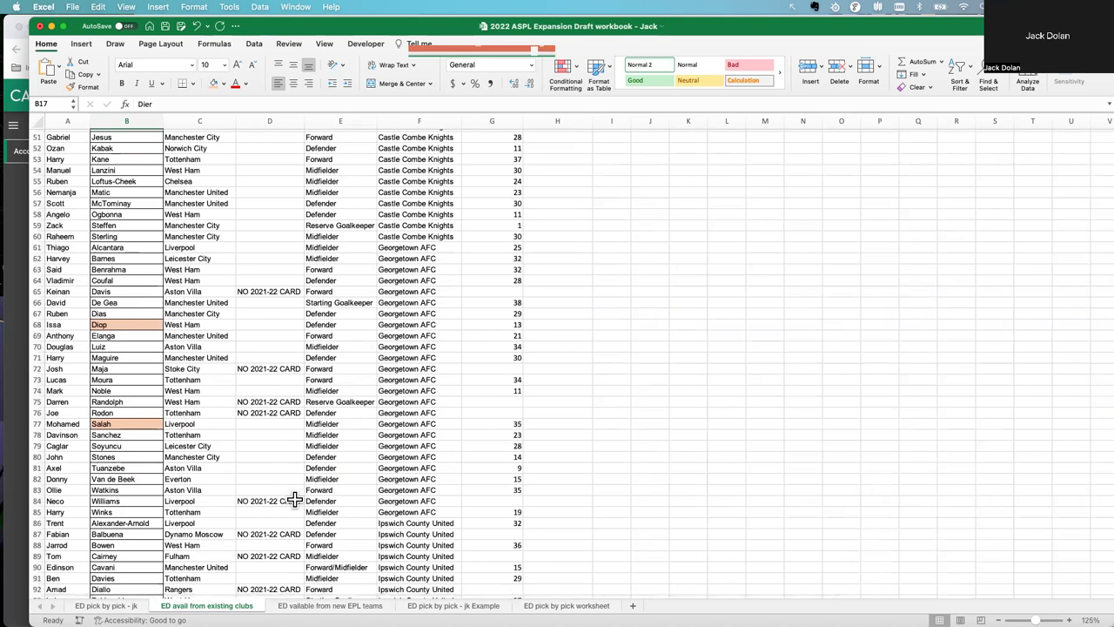
click(121, 376)
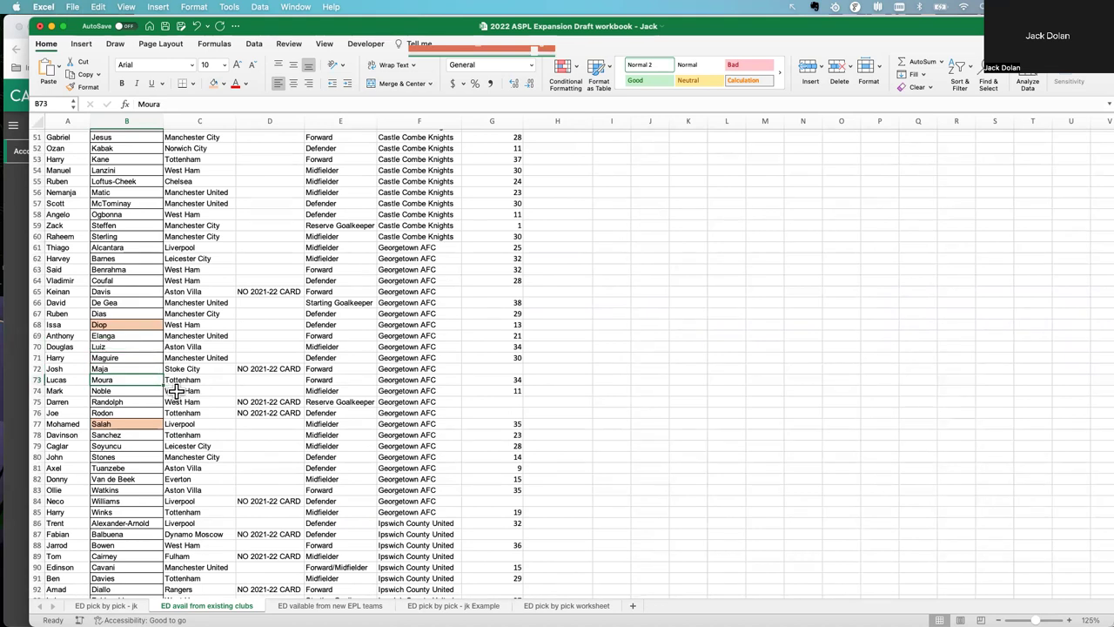
click(214, 86)
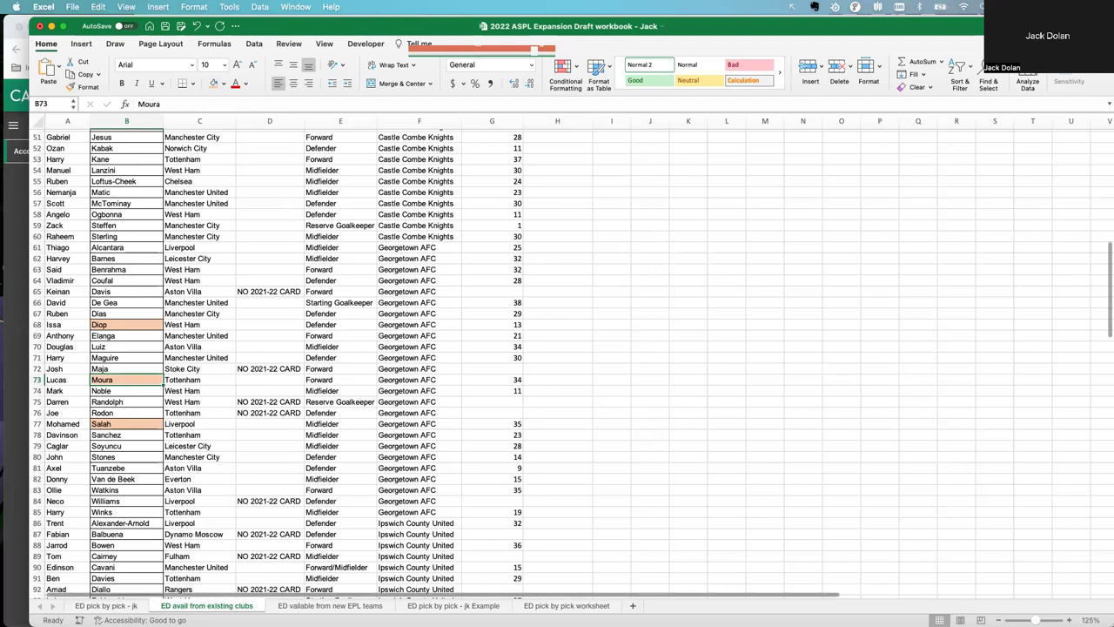
Record Moura as Exp #2's round 3 pick, both under Georgetown and in the Exp #2 expansion club column
click(106, 604)
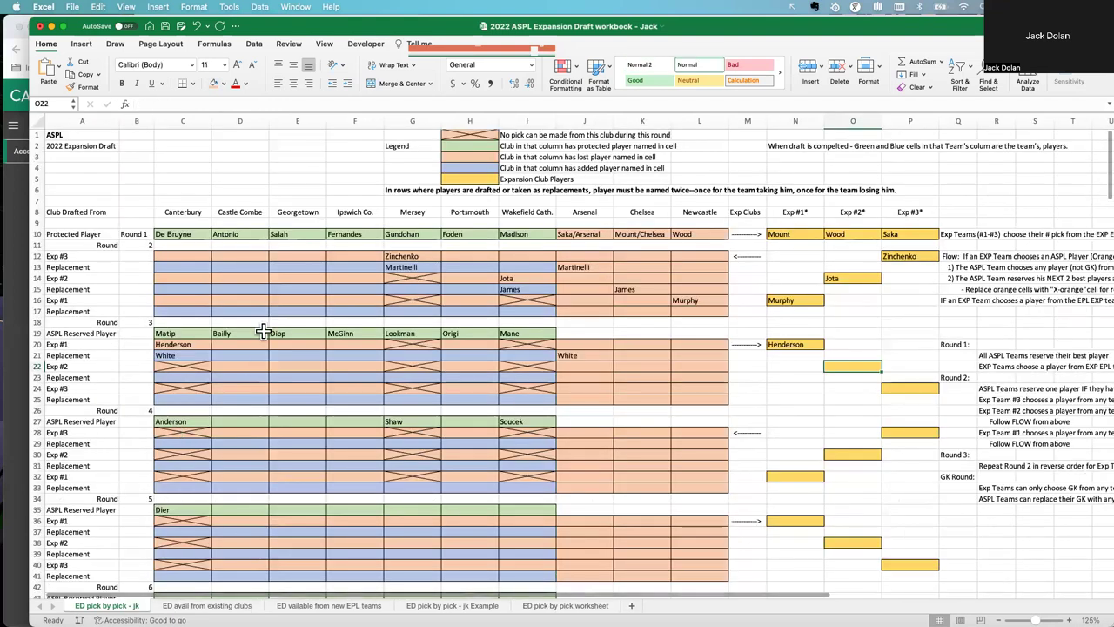
click(306, 366)
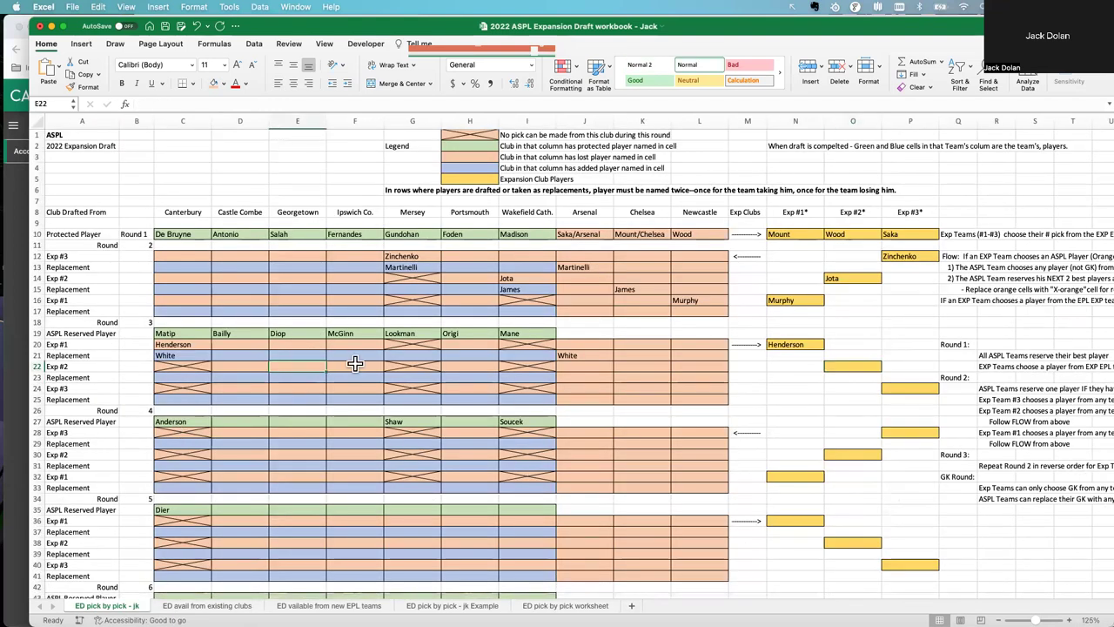
text(Moura)
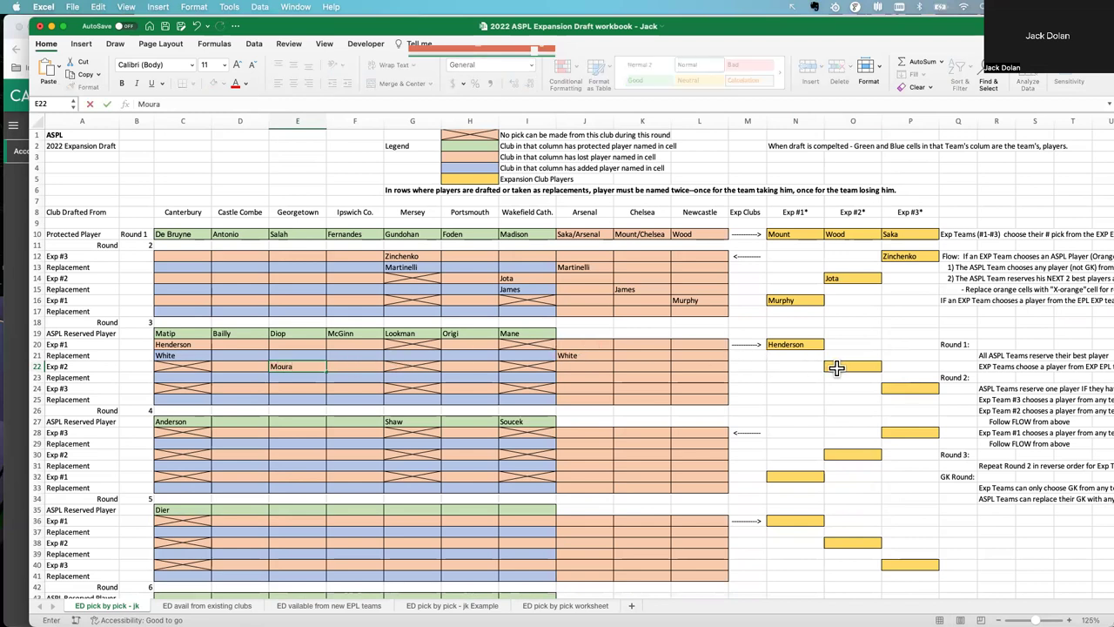
click(837, 366)
text(Mo)
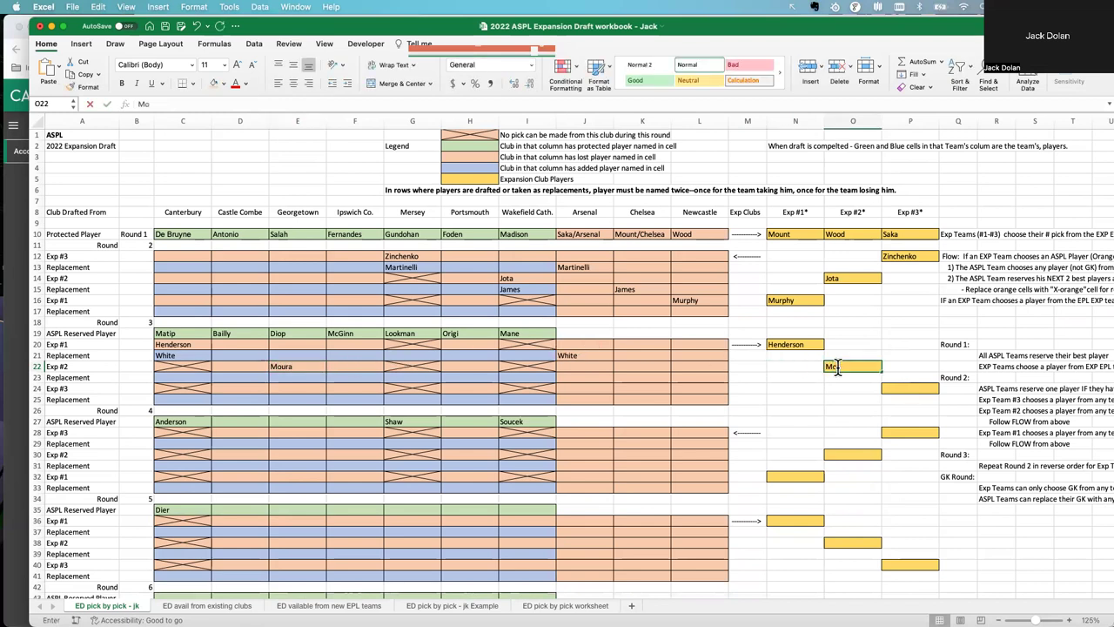
text(ura)
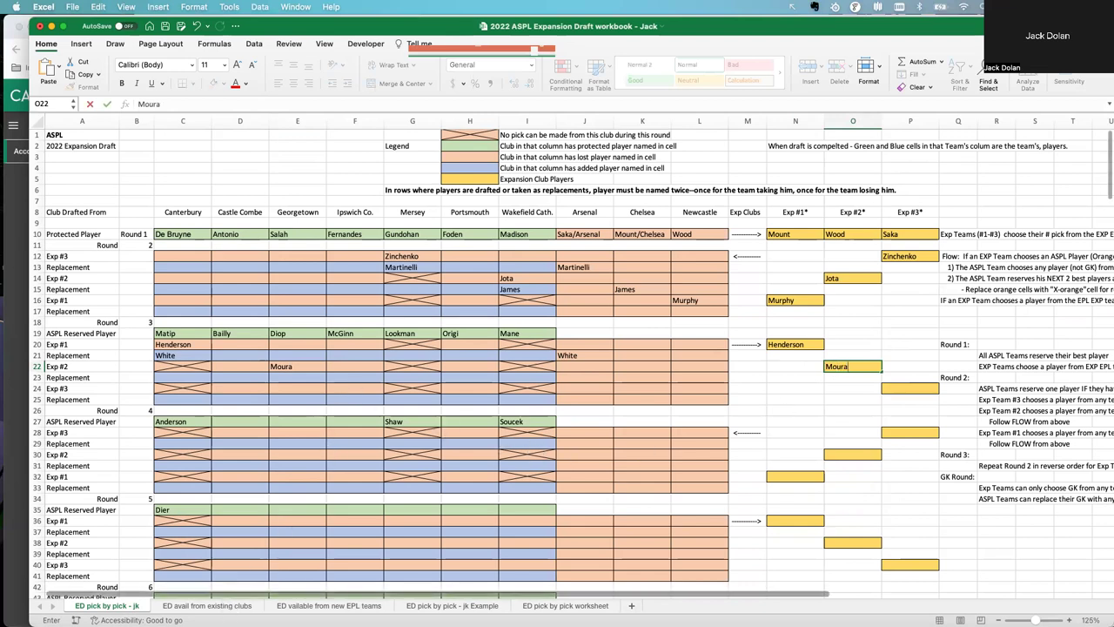
Find Newcastle's Saint-Maximin in the list of players available from new EPL teams and shade his last name orange
click(328, 605)
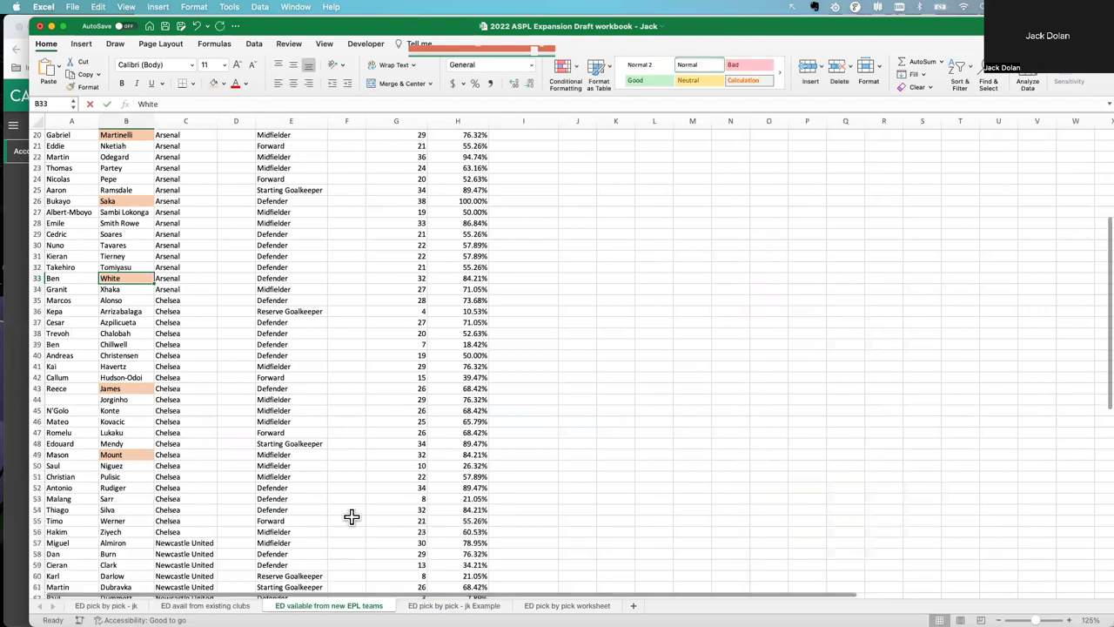
scroll(198, 493, down, 1)
scroll(199, 494, down, 5)
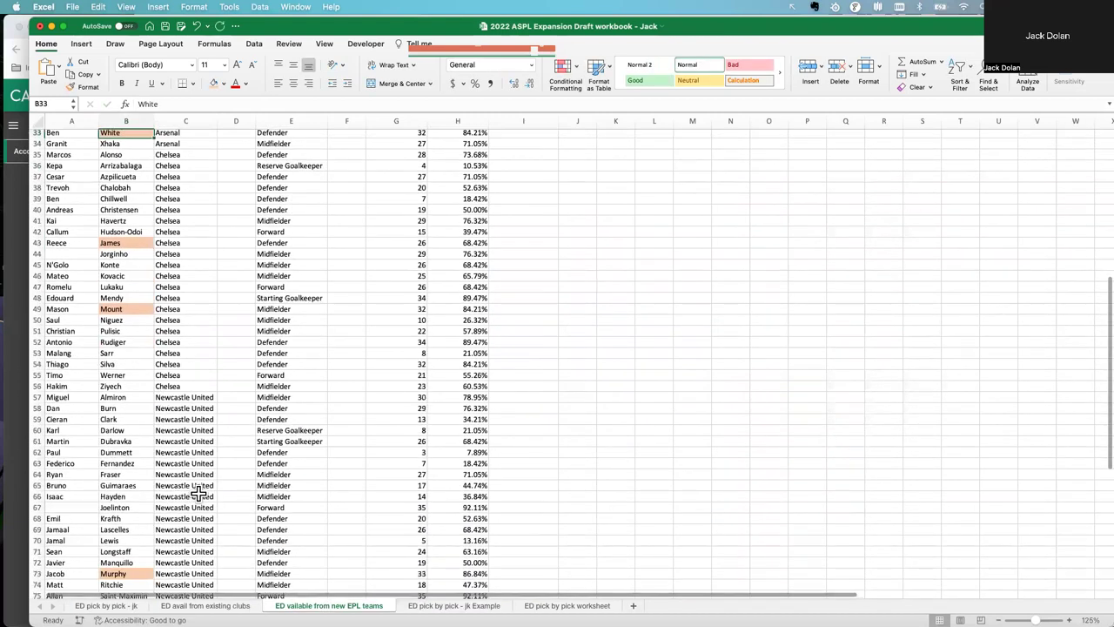
scroll(199, 494, down, 1)
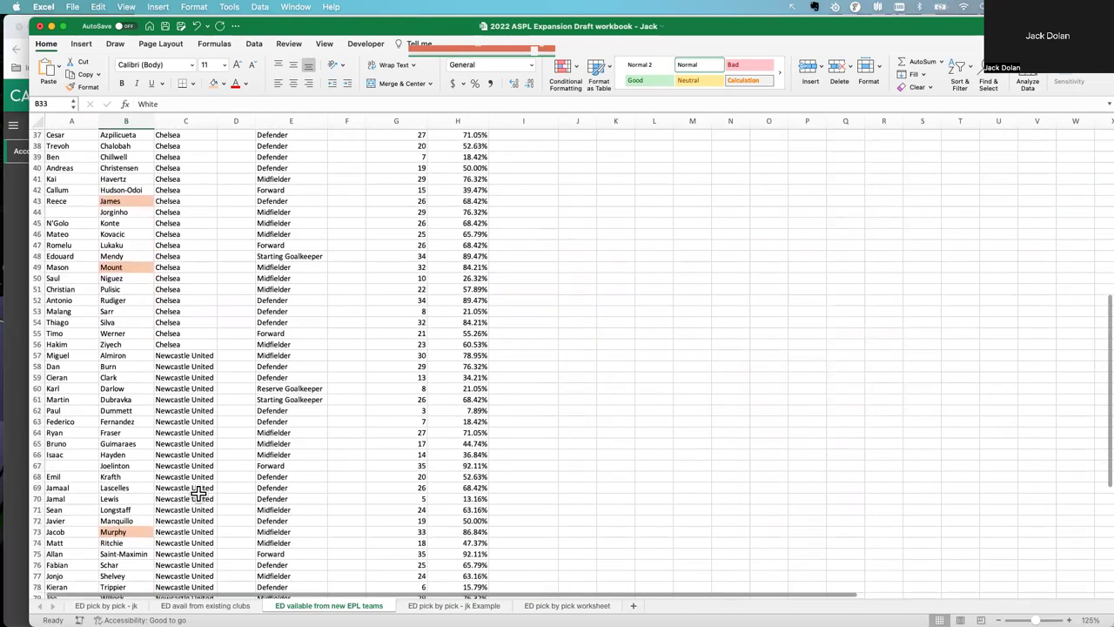
scroll(198, 493, down, 1)
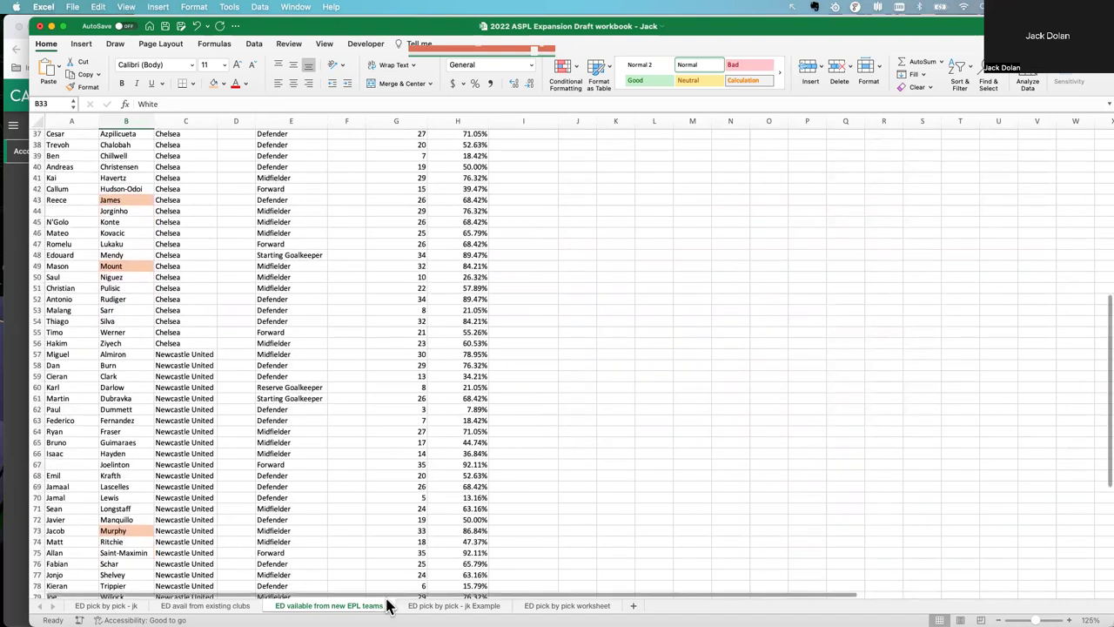
click(131, 553)
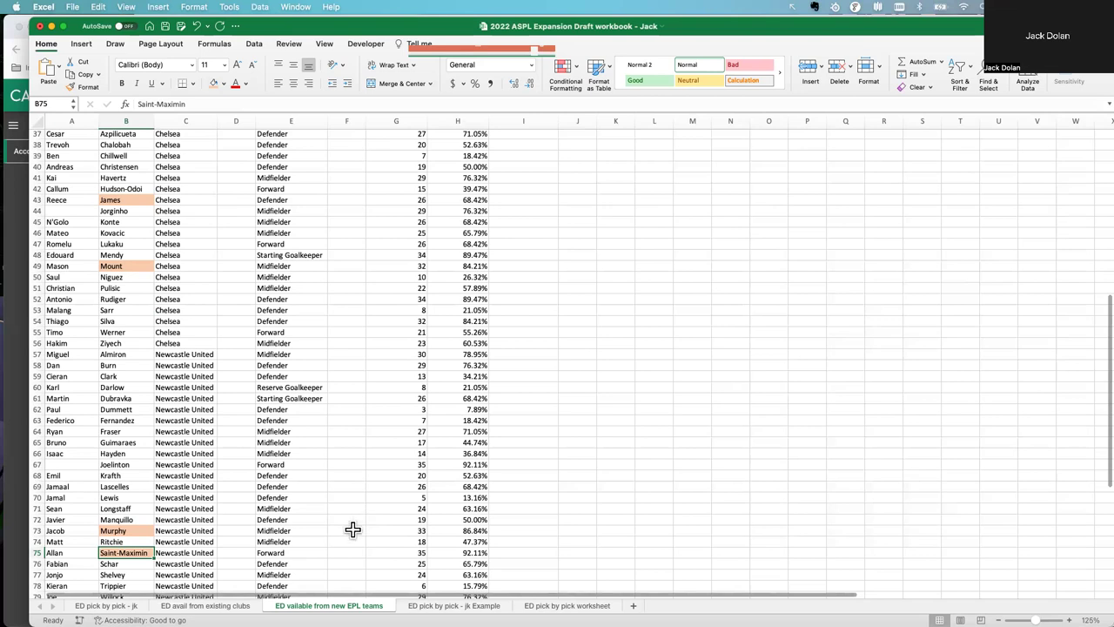
Record Saint-Maximim on the pick by pick sheet as the replacement after Exp #2's round 3 pick, under both Georgetown and Newcastle
key(ctrl+Page_Up)
key(ctrl+Page_Up)
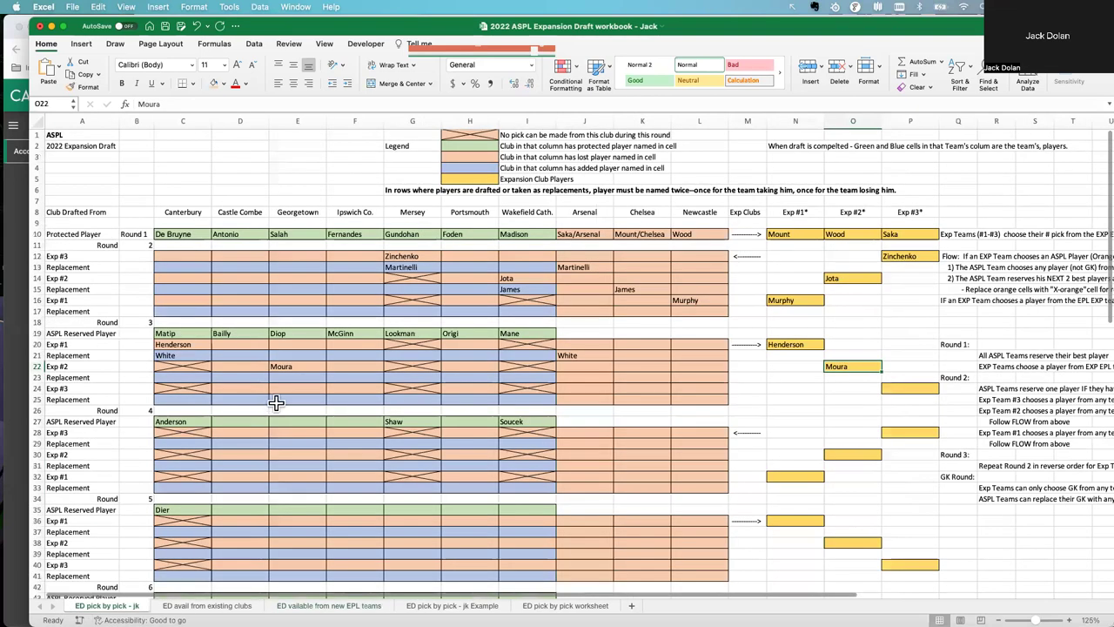
click(286, 375)
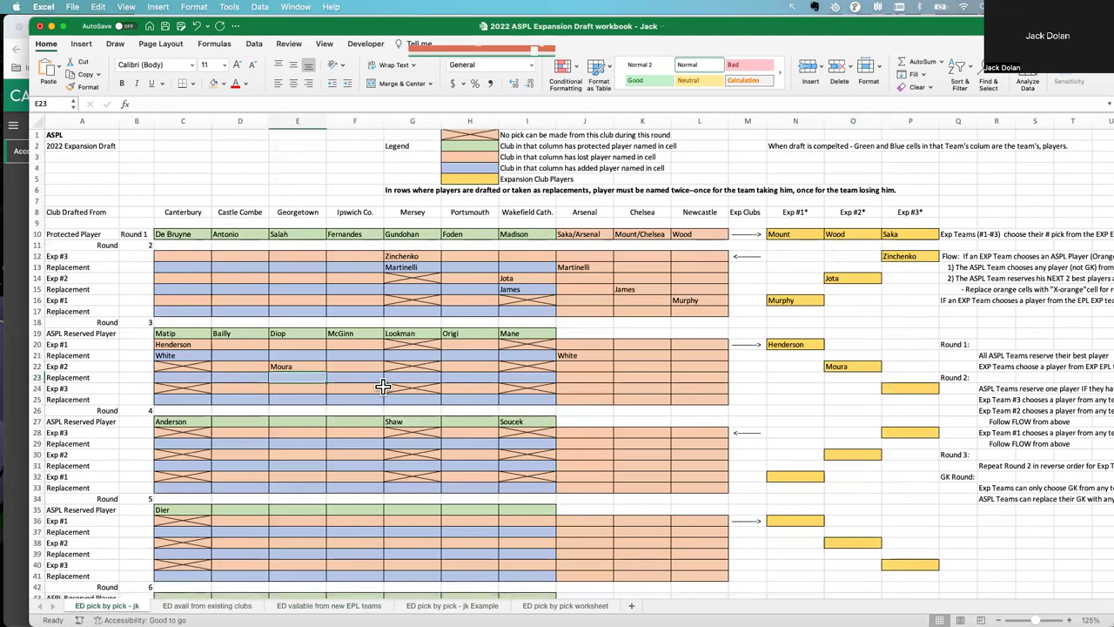
text(Saint)
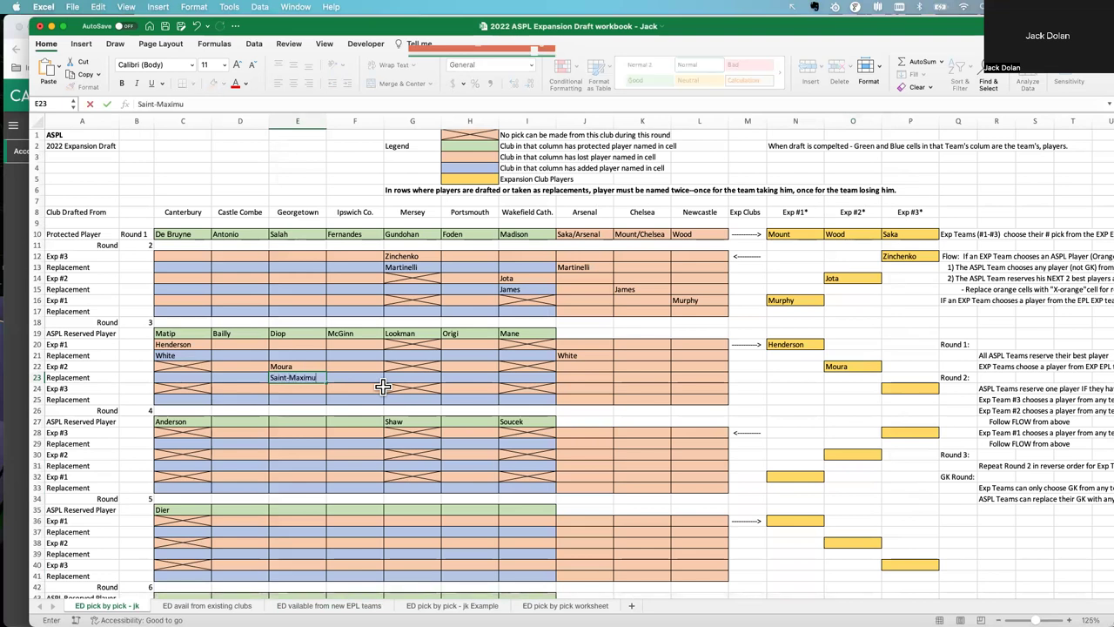
text(-Maximim)
click(920, 391)
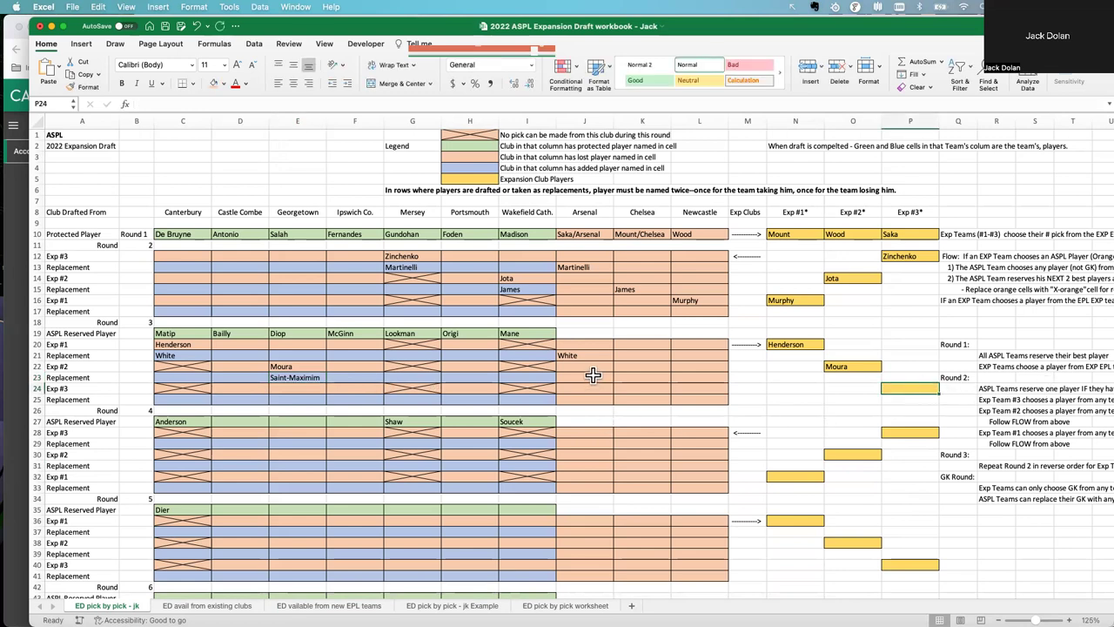
click(689, 375)
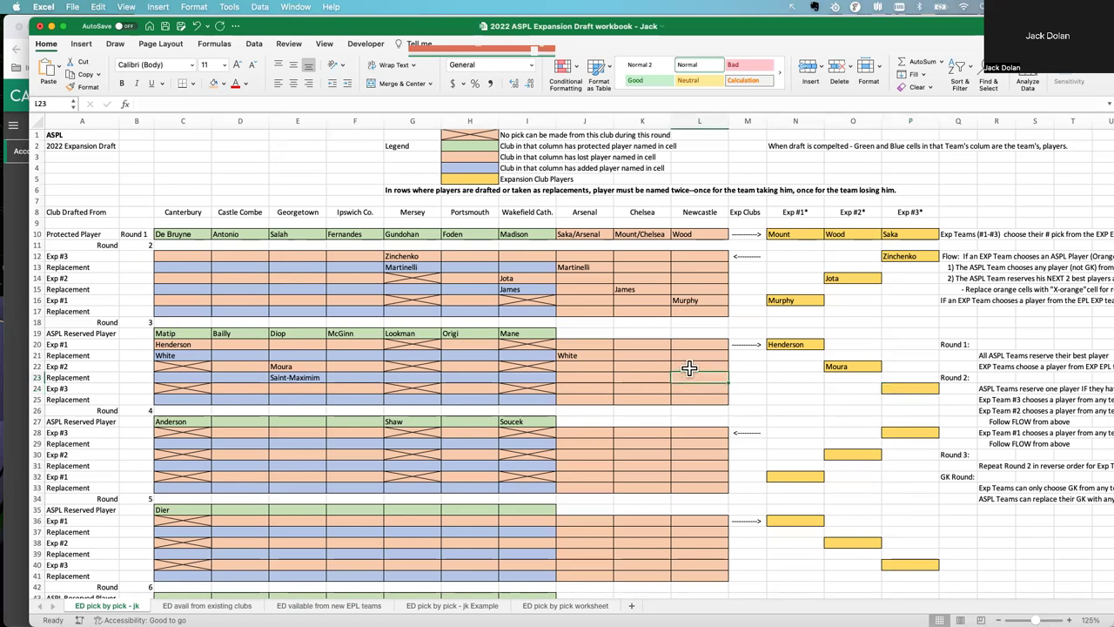
text(Sai)
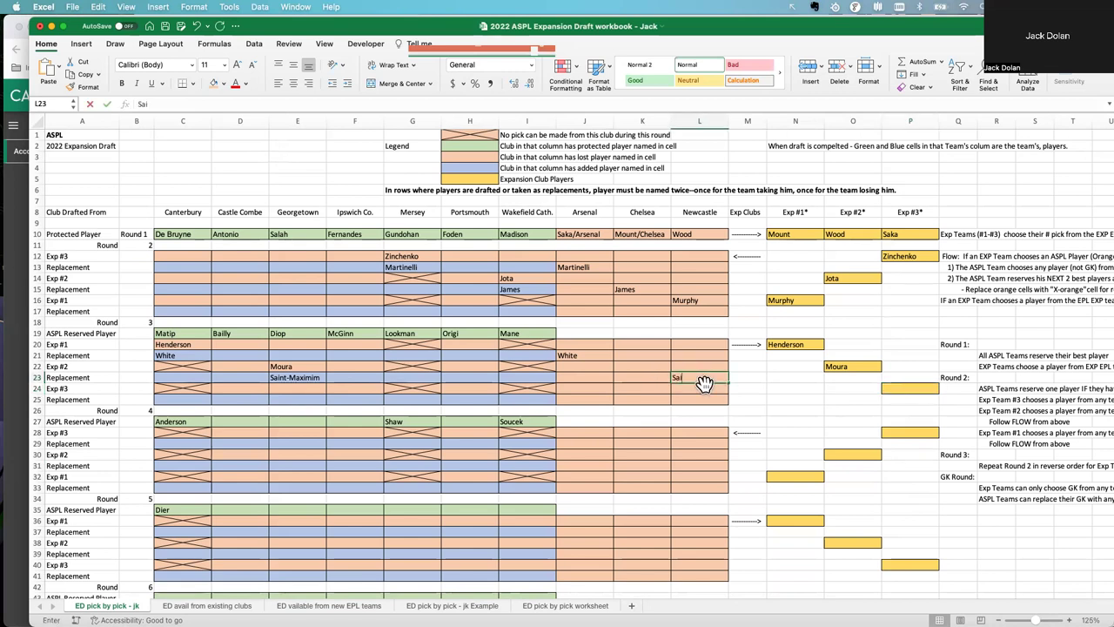
text(nt-Maximim)
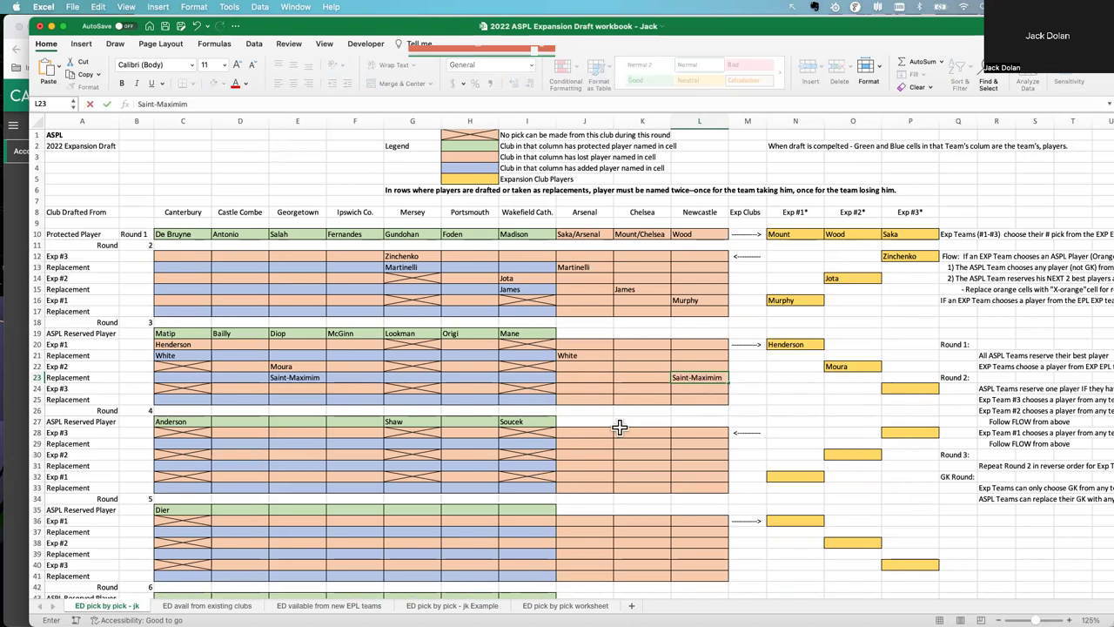
Block Georgetown by copying the crossed-out legend cell into its Exp #3 cell in round 3 and all its expansion pick cells in rounds 4 and 5
click(483, 135)
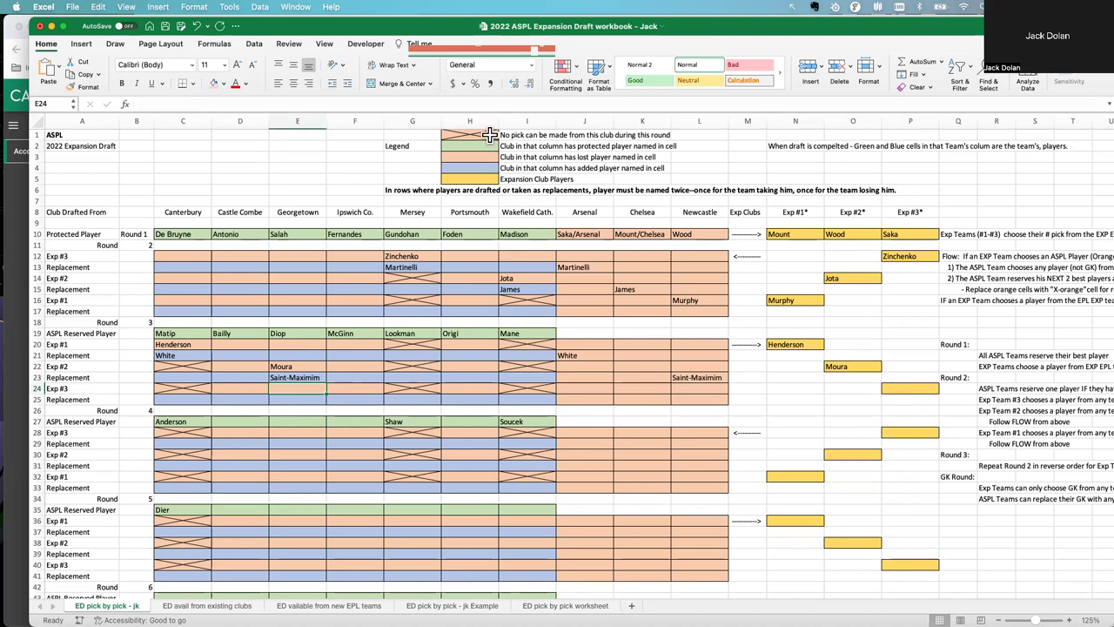
key(super+c)
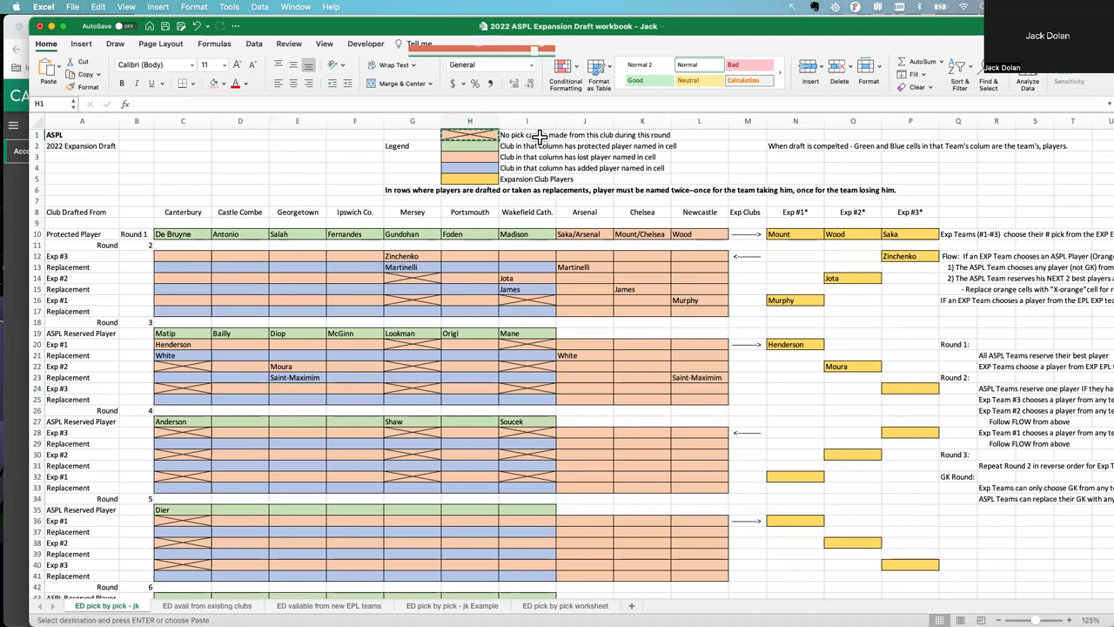
click(322, 386)
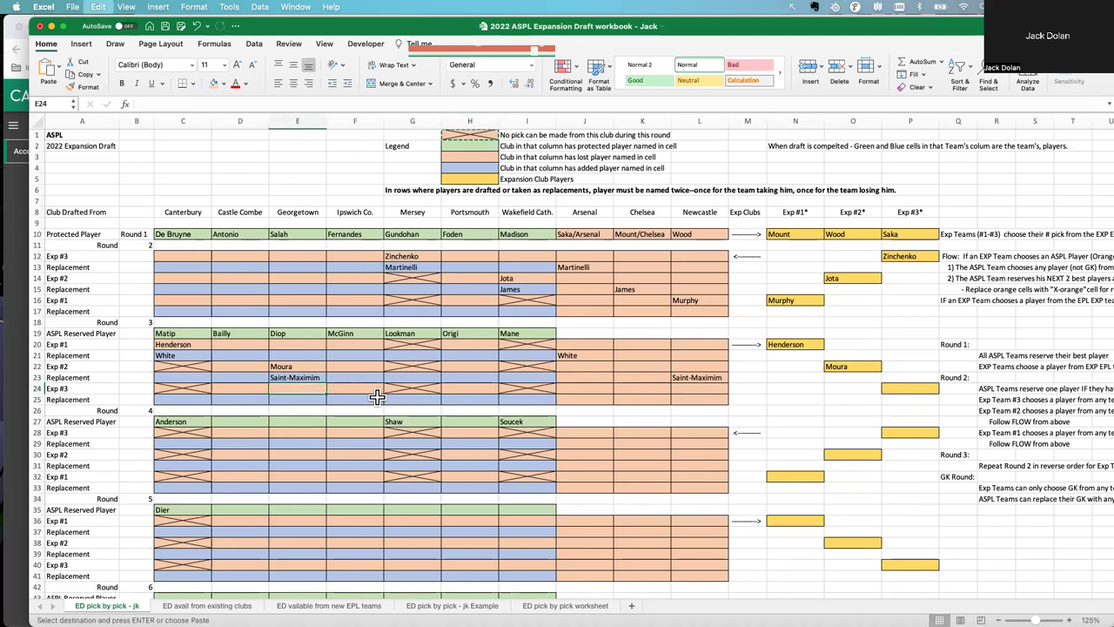
key(Down)
key(Down)
key(super+v)
key(Down)
key(Down)
key(super+v)
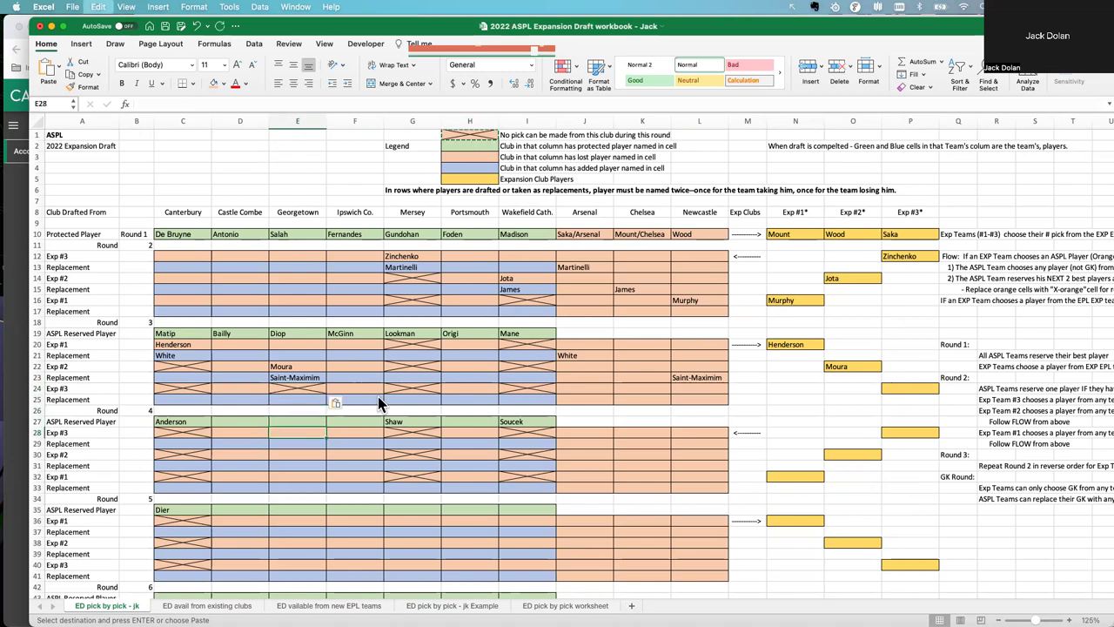
key(Down)
key(Down)
key(super+v)
key(Down)
key(Down)
key(super+v)
key(Down)
key(Down)
key(super+v)
key(Down)
key(Down)
key(super+v)
key(Down)
key(Down)
key(super+v)
key(Down)
key(Down)
key(super+v)
key(Right)
key(Right)
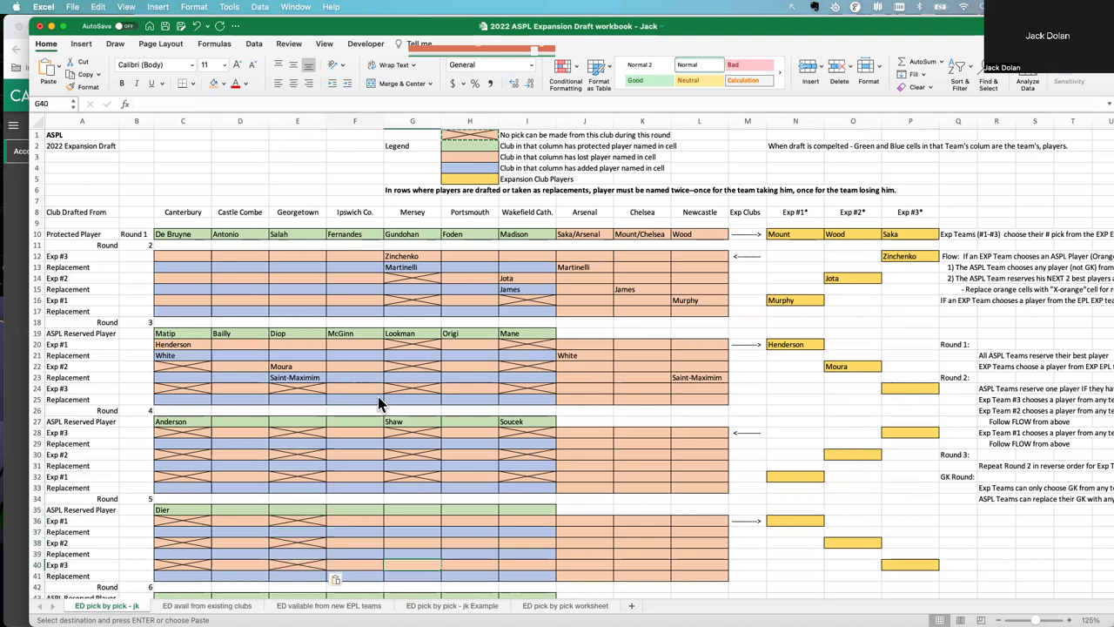
Review the list of players available from existing clubs and Georgetown's reserved player cells for rounds 4 and 5
click(906, 388)
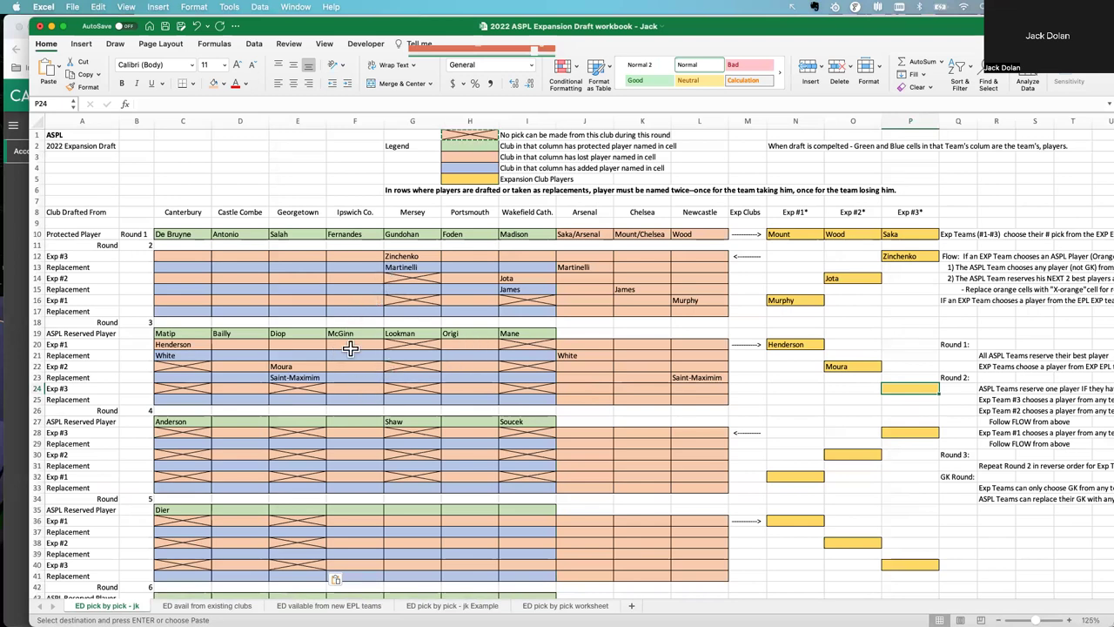
click(207, 604)
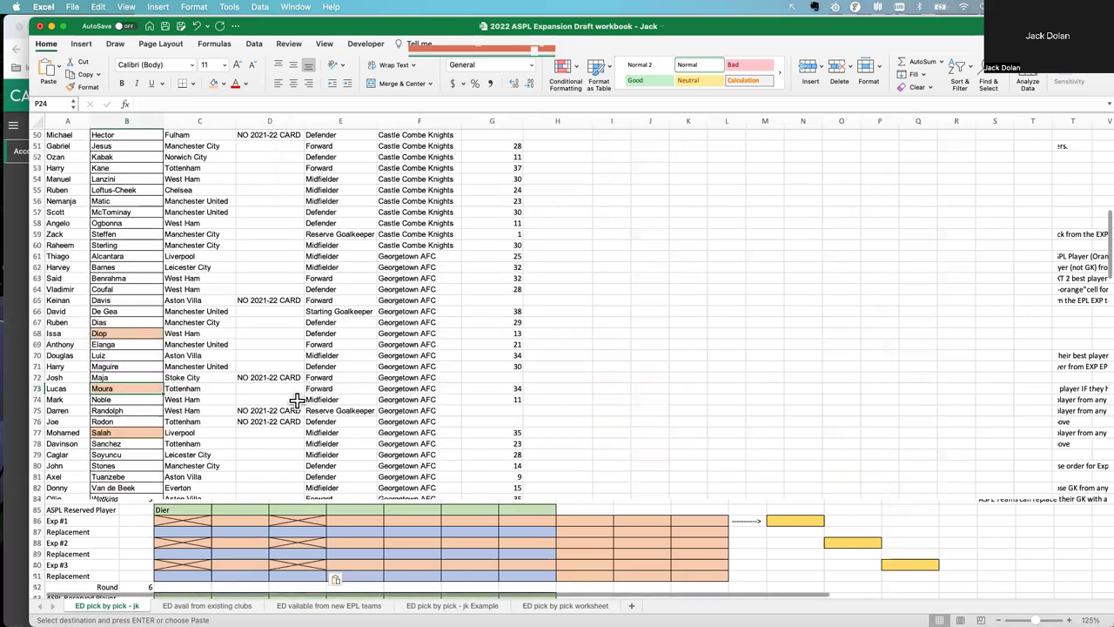
scroll(296, 399, down, 10)
scroll(293, 397, down, 2)
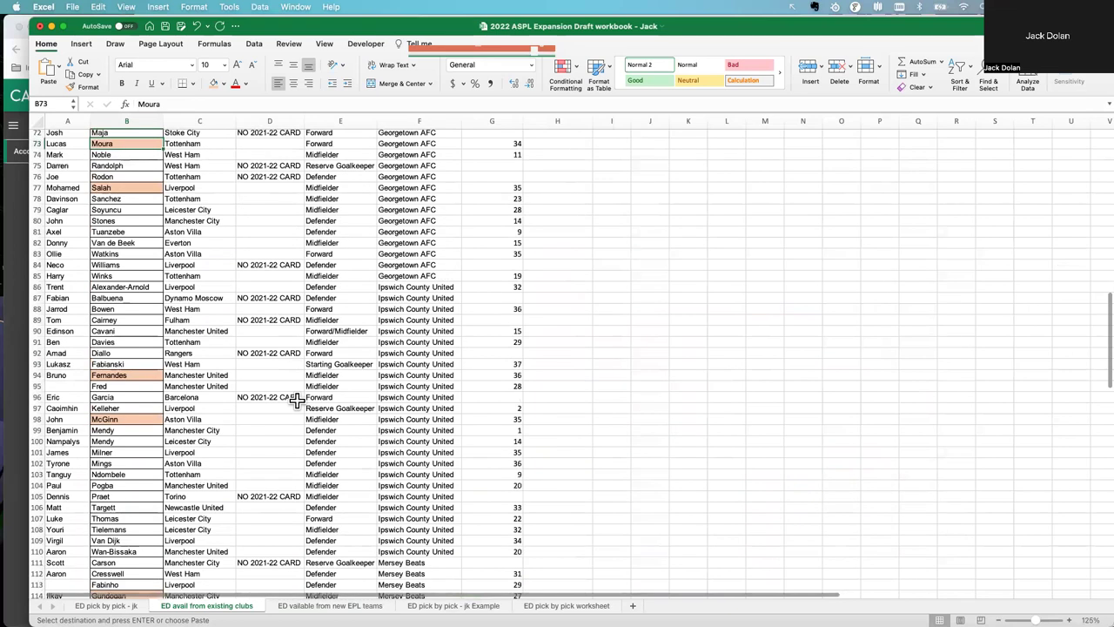
scroll(297, 387, up, 5)
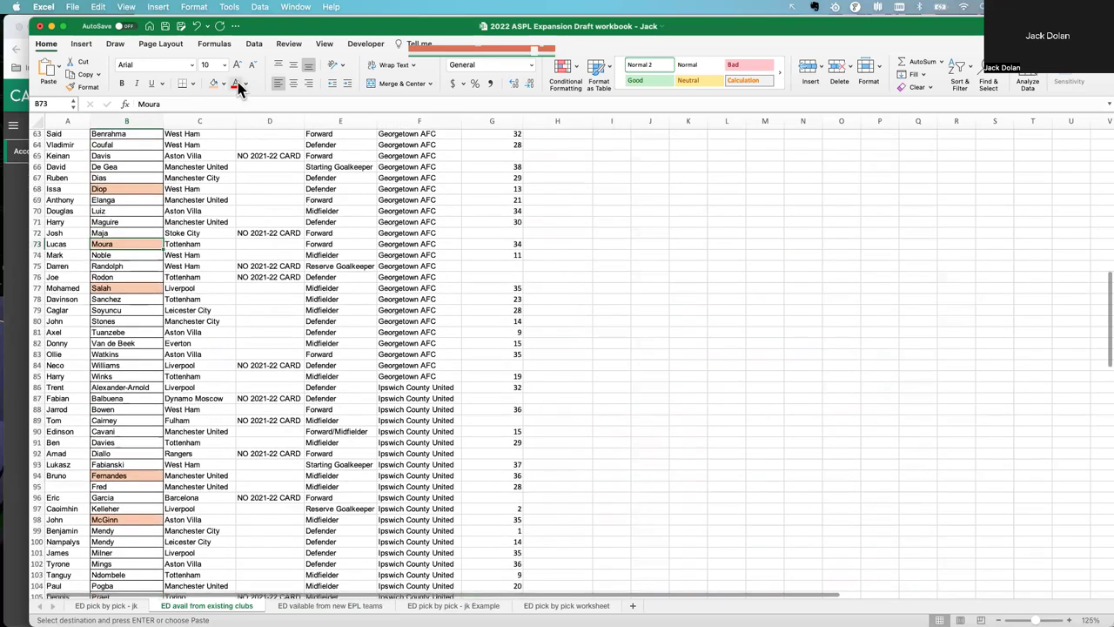
click(128, 605)
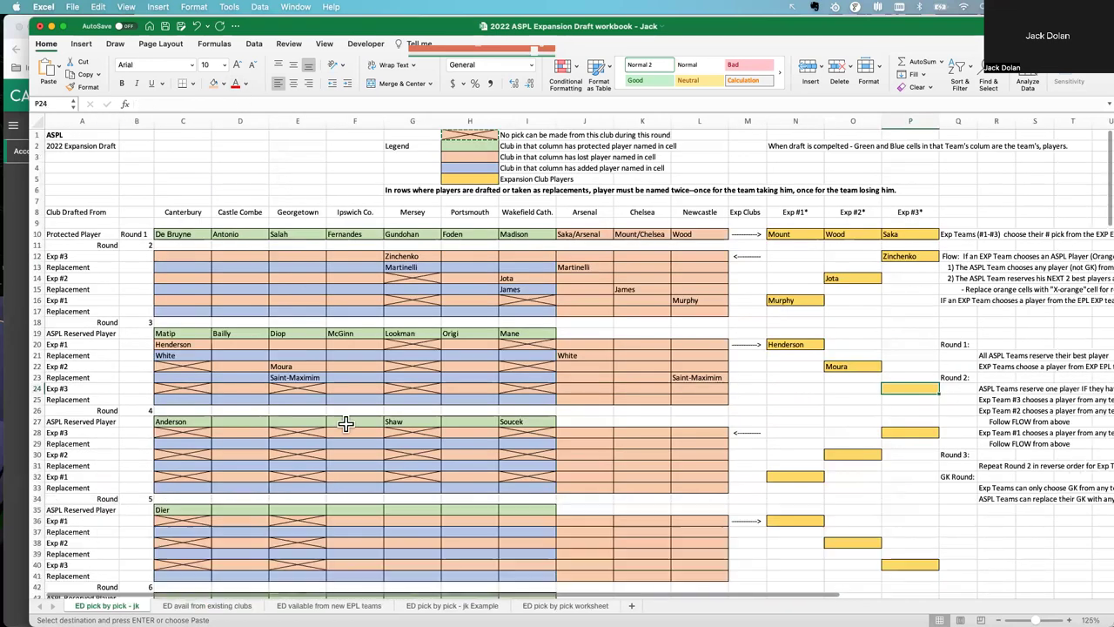
click(294, 421)
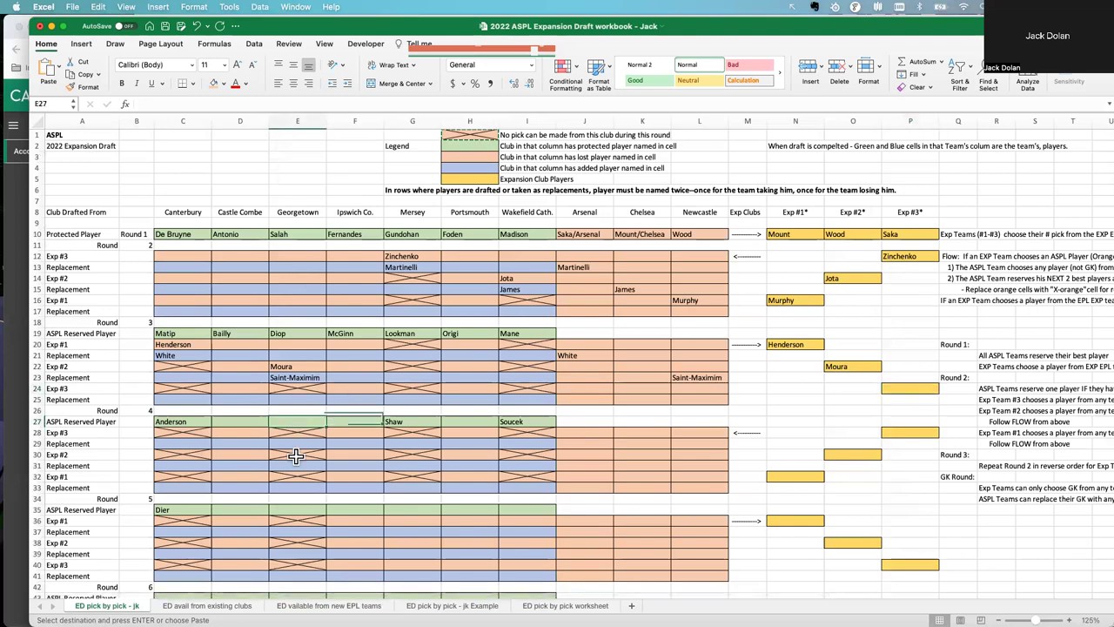
click(294, 510)
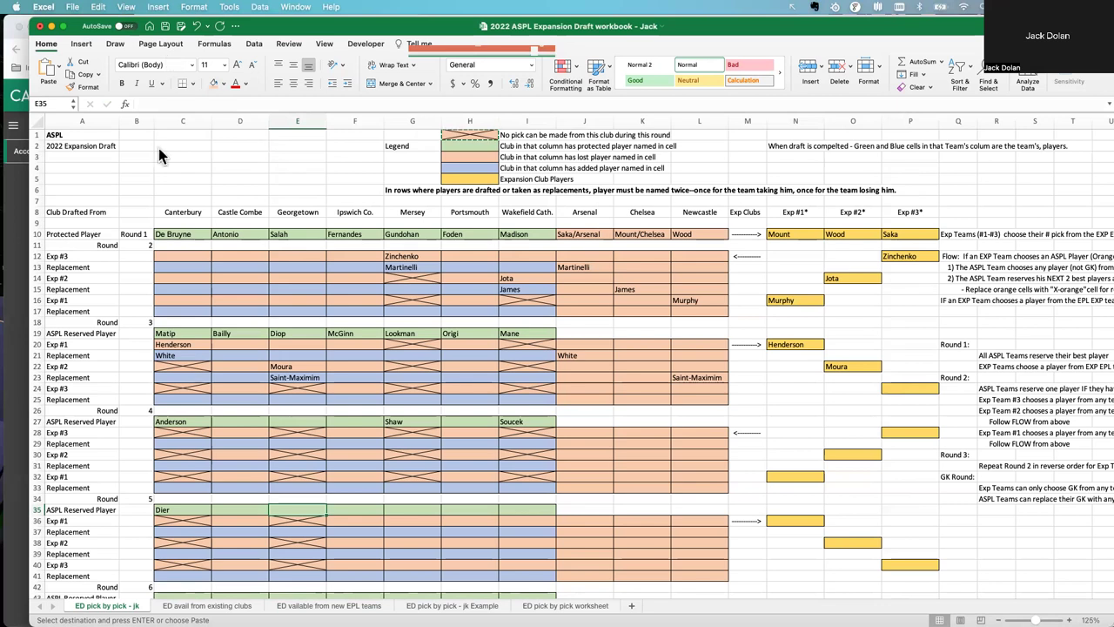
Shade the last names of Georgetown's Luiz and Elanga orange in the list of players available from existing clubs
key(ctrl+Page_Down)
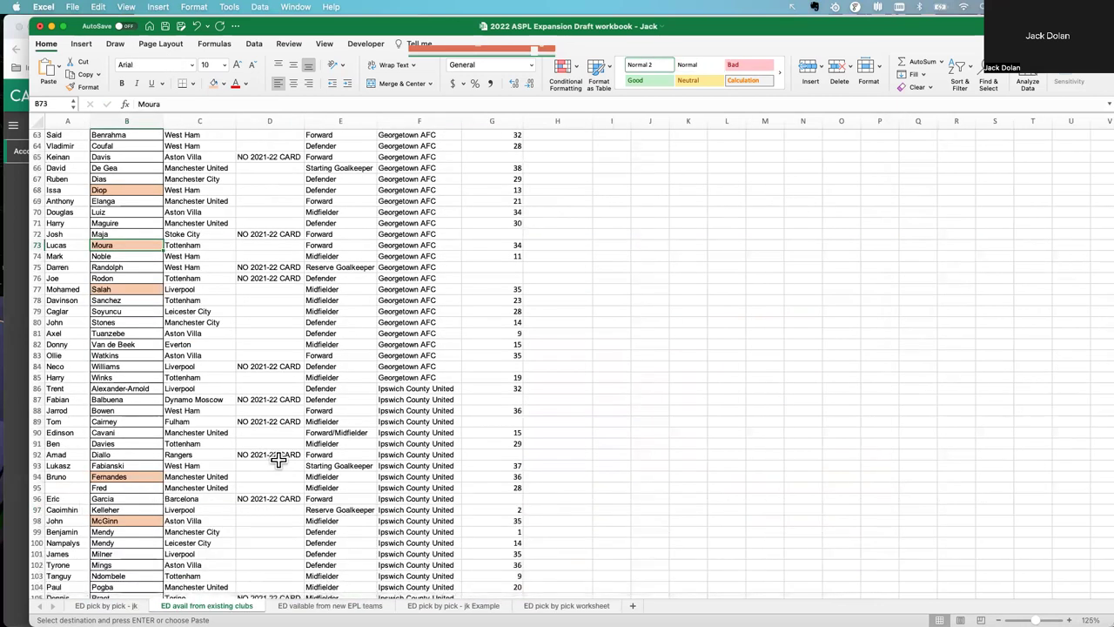
scroll(279, 460, up, 5)
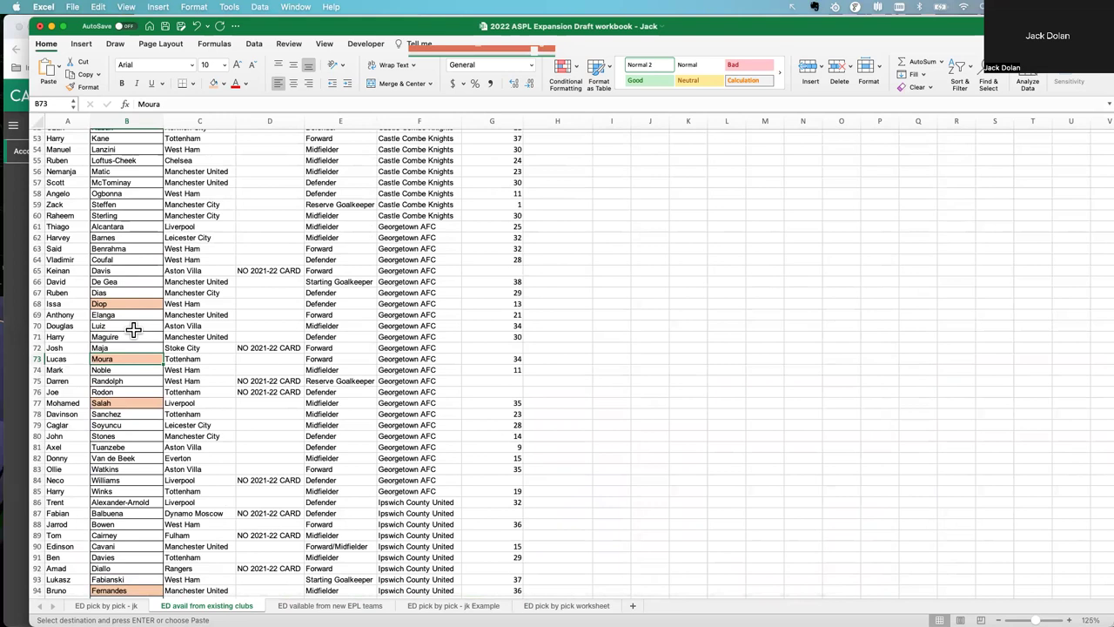
click(134, 327)
click(136, 315)
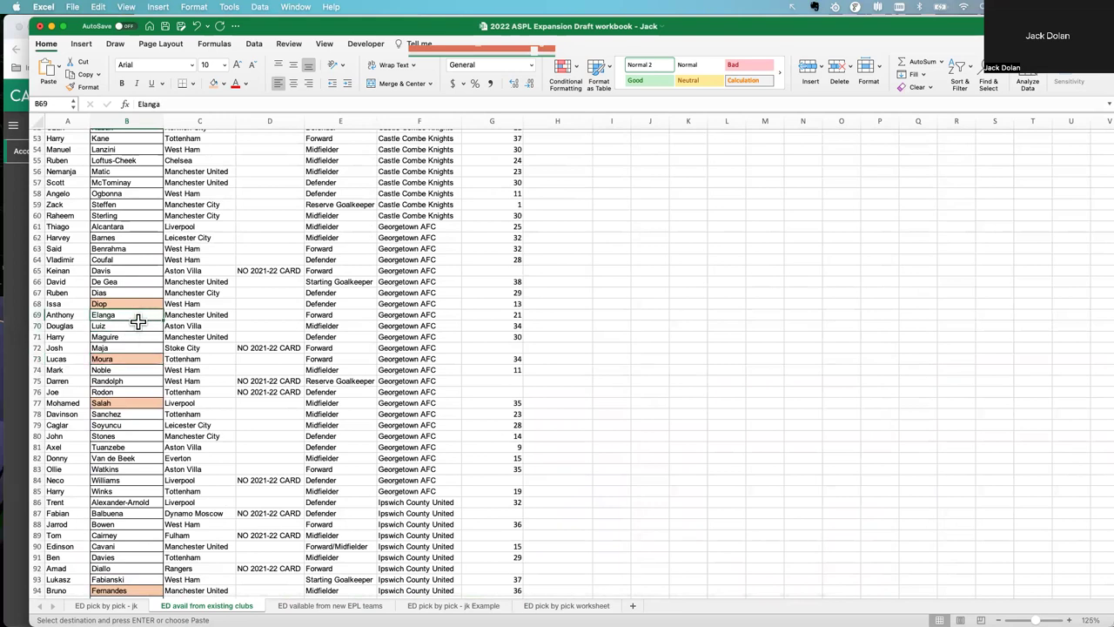
click(142, 326)
click(215, 83)
click(132, 315)
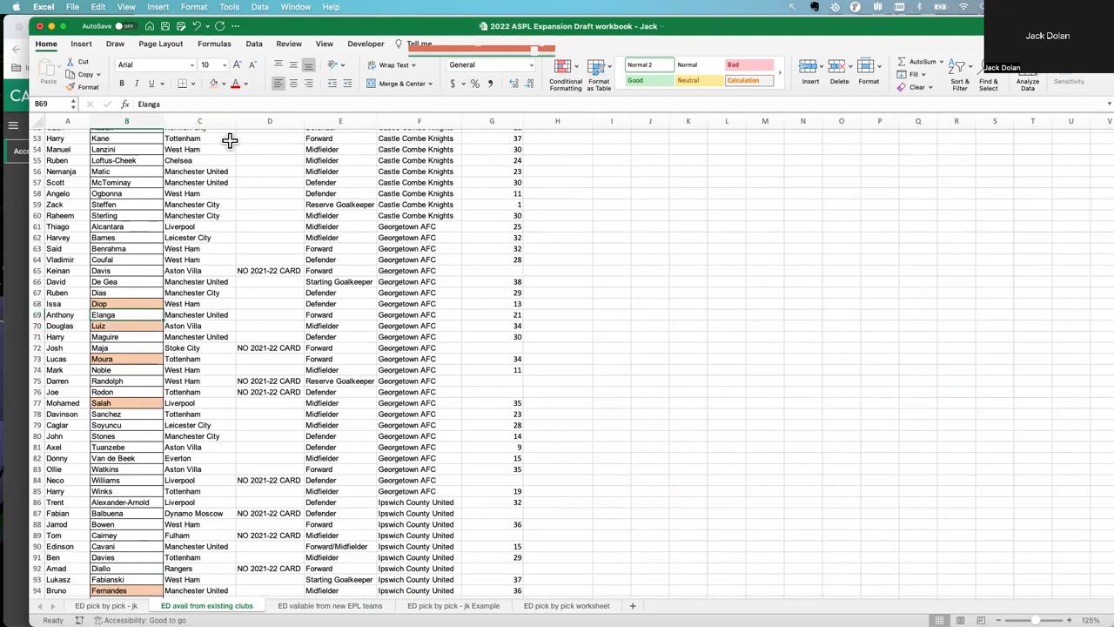
click(215, 83)
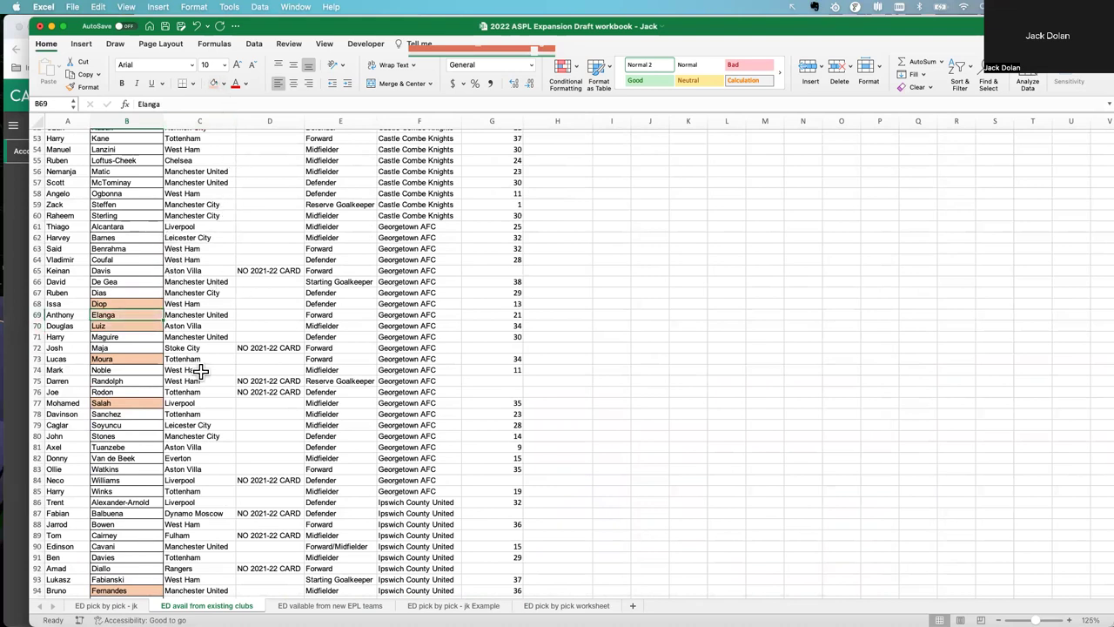
Enter Georgetown's reserved players on the pick by pick sheet: Luiz for round 4 and Elanga for round 5
click(106, 605)
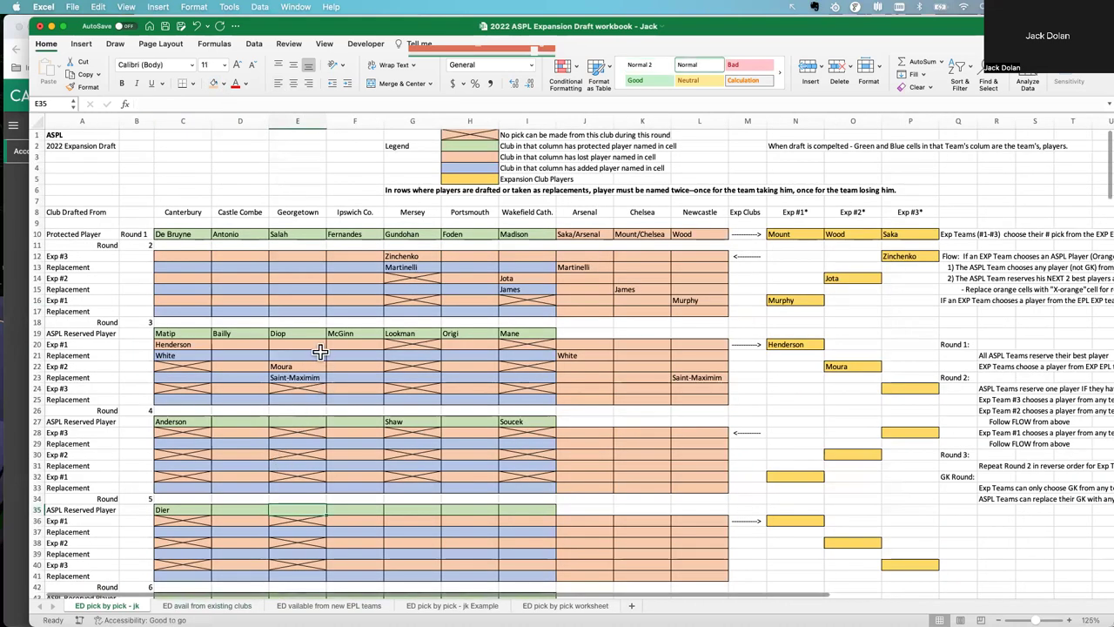
click(305, 418)
text(Luiz)
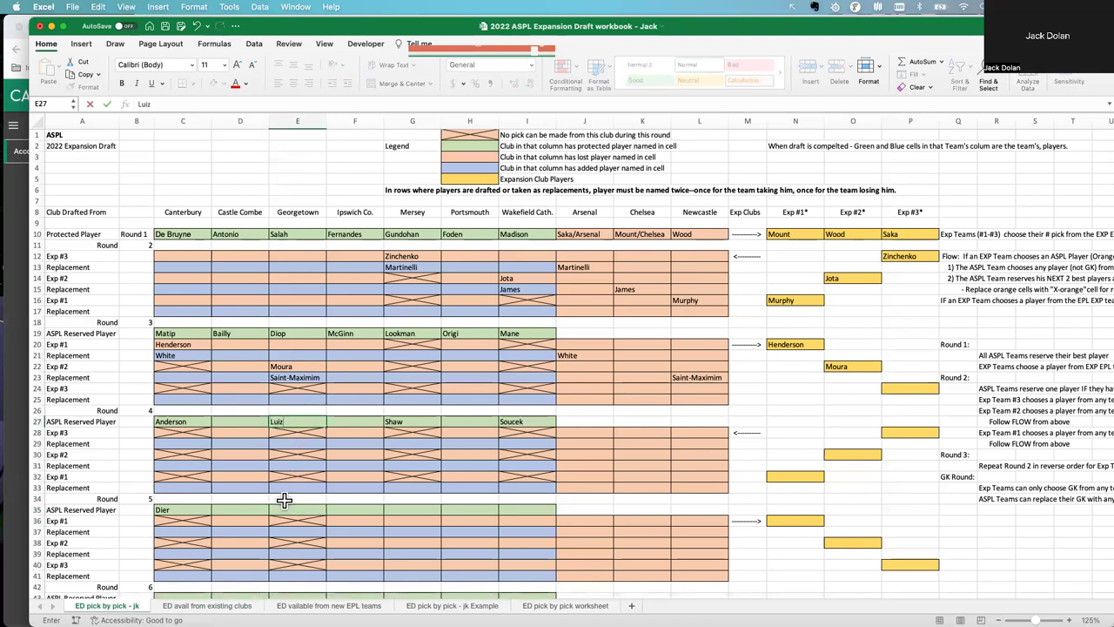
click(286, 512)
text(E)
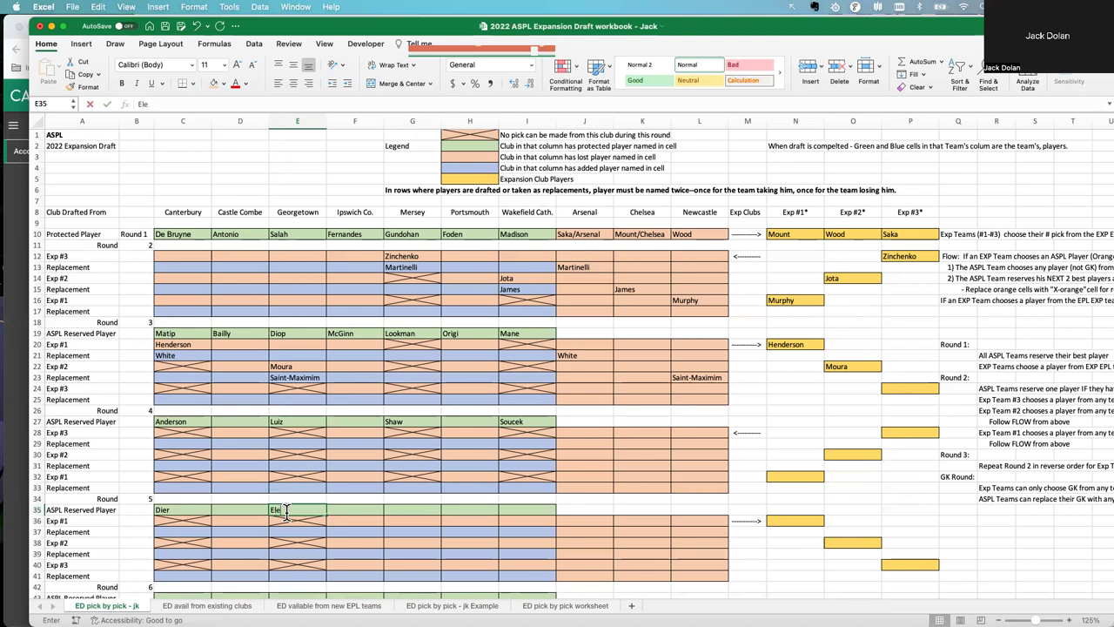
text(langa)
click(459, 518)
Shade the last name of Ipswich County United's Davies orange in the list of players available from existing clubs
click(910, 393)
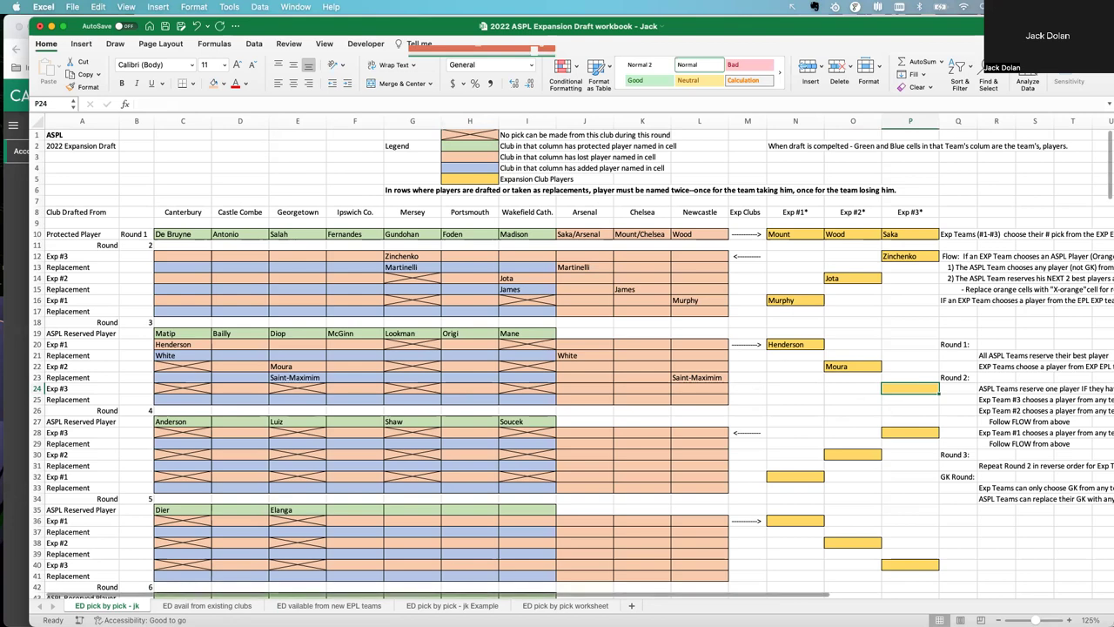
click(206, 605)
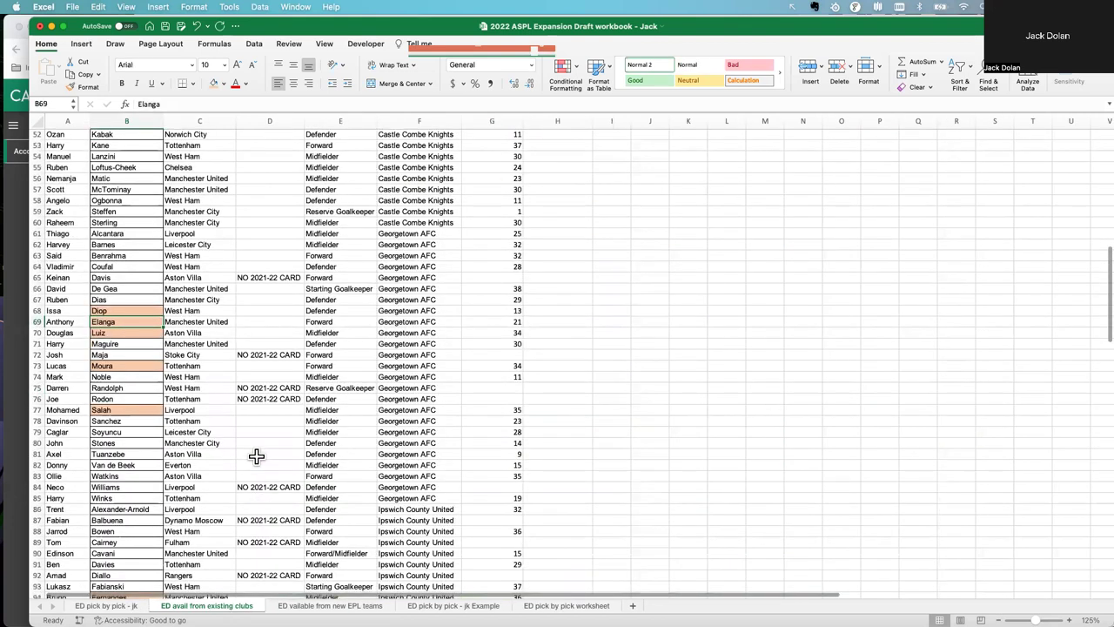
scroll(256, 456, down, 8)
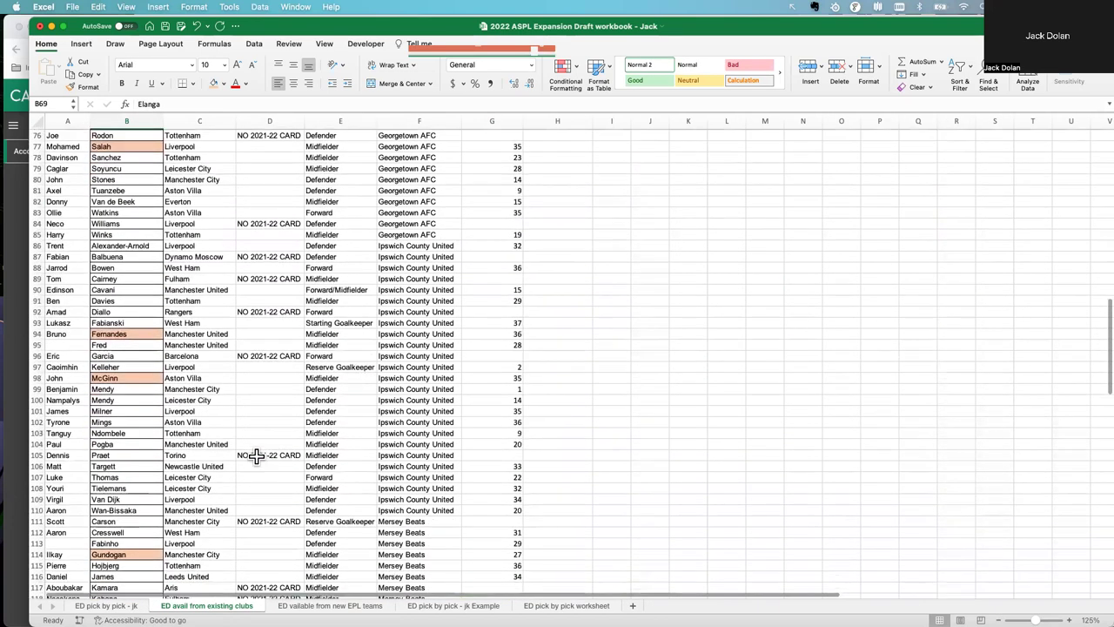
scroll(257, 456, up, 1)
click(122, 449)
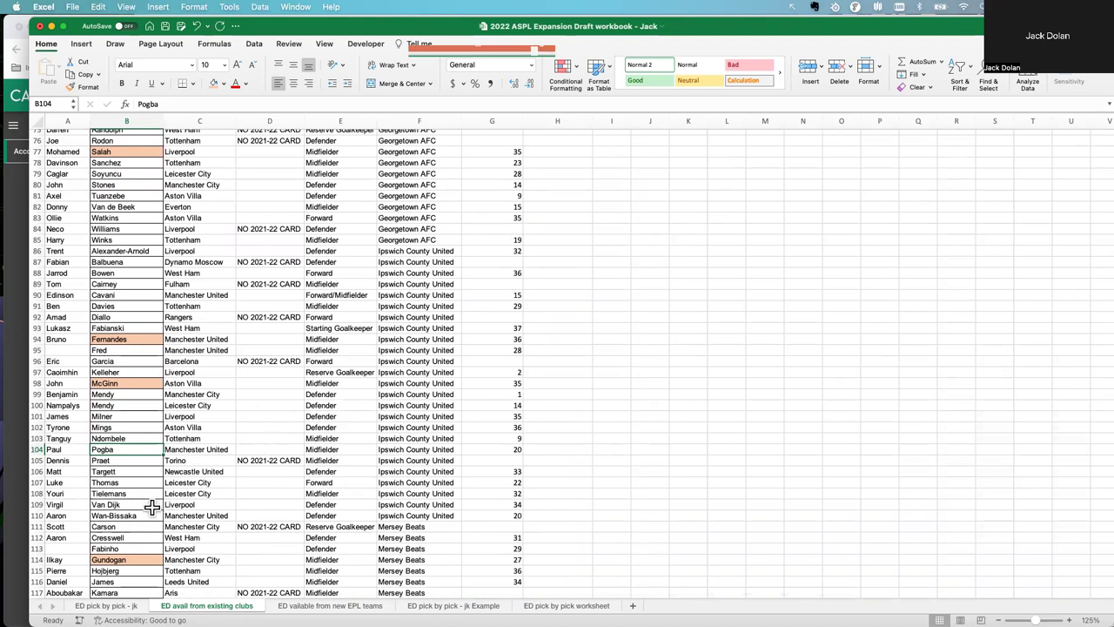
click(268, 459)
click(270, 360)
click(271, 315)
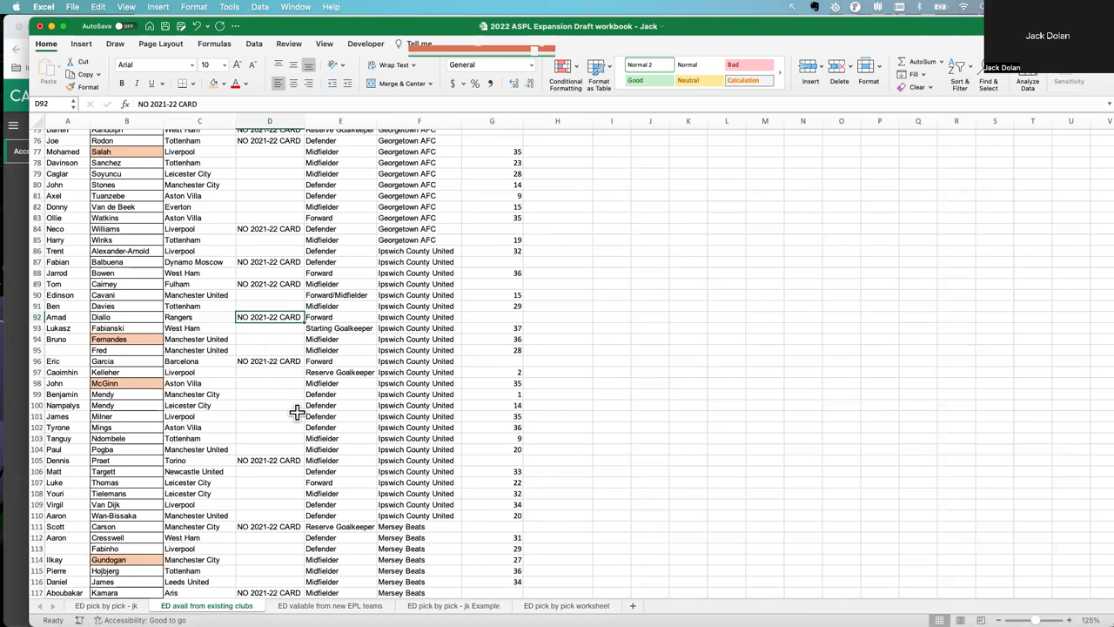
click(135, 306)
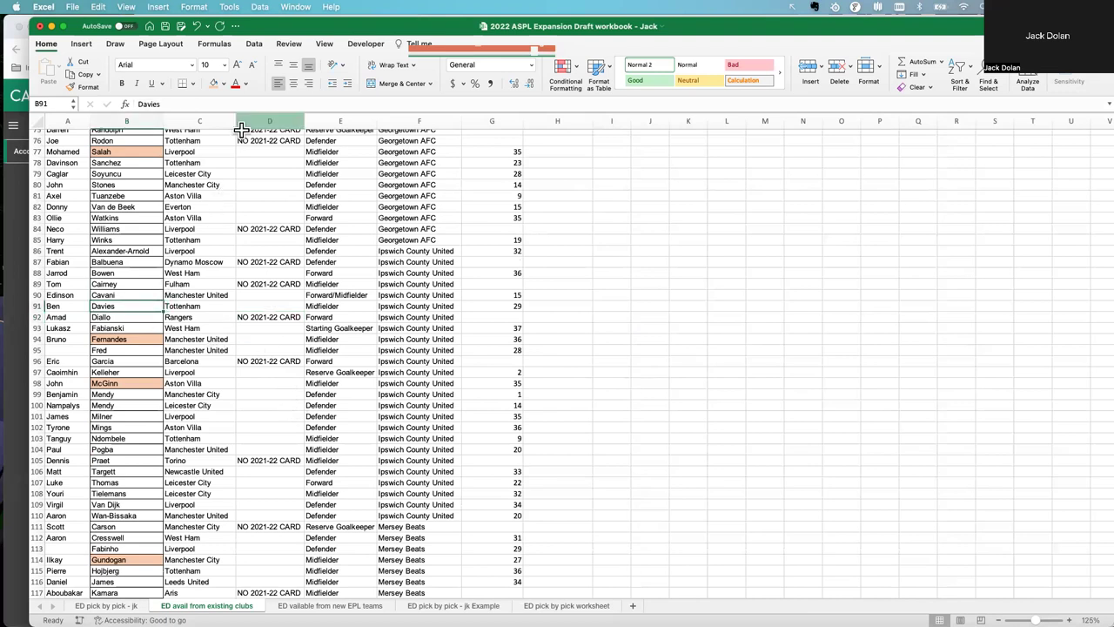
click(213, 83)
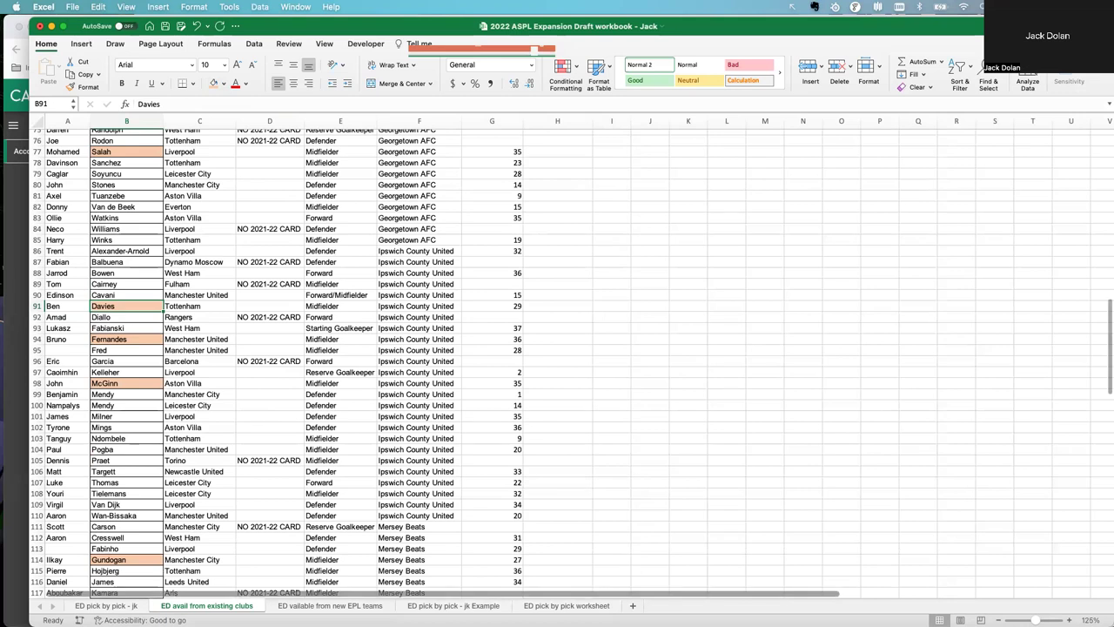
Record Davies as the round 3 Exp #3 pick on the pick by pick sheet, under both Ipswich Co. and Exp #3
key(ctrl+Page_Up)
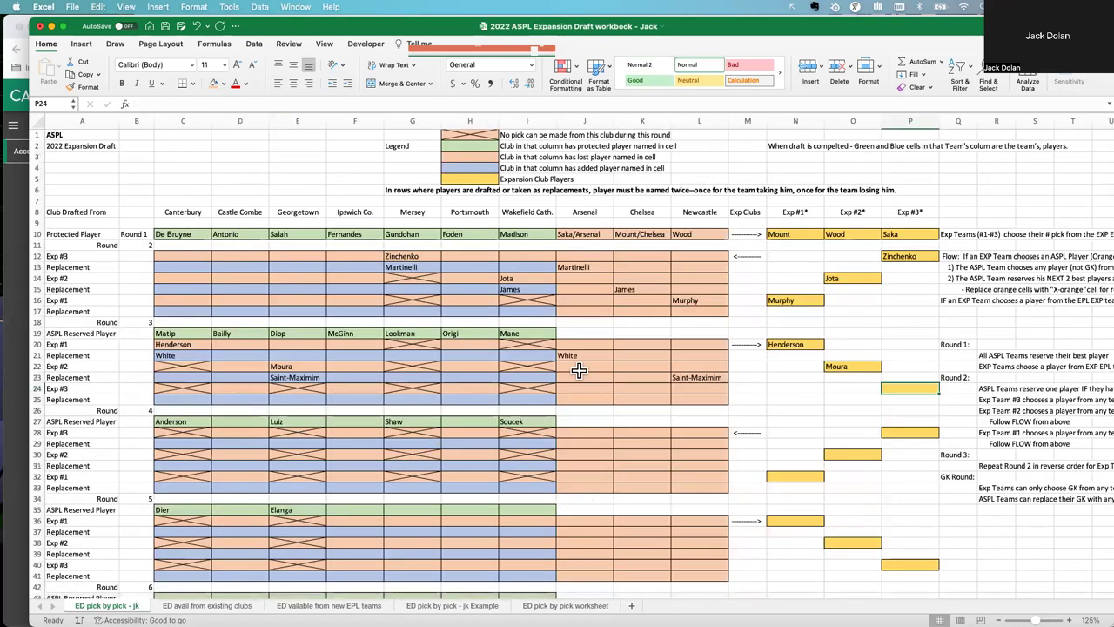
click(352, 389)
text(Davi)
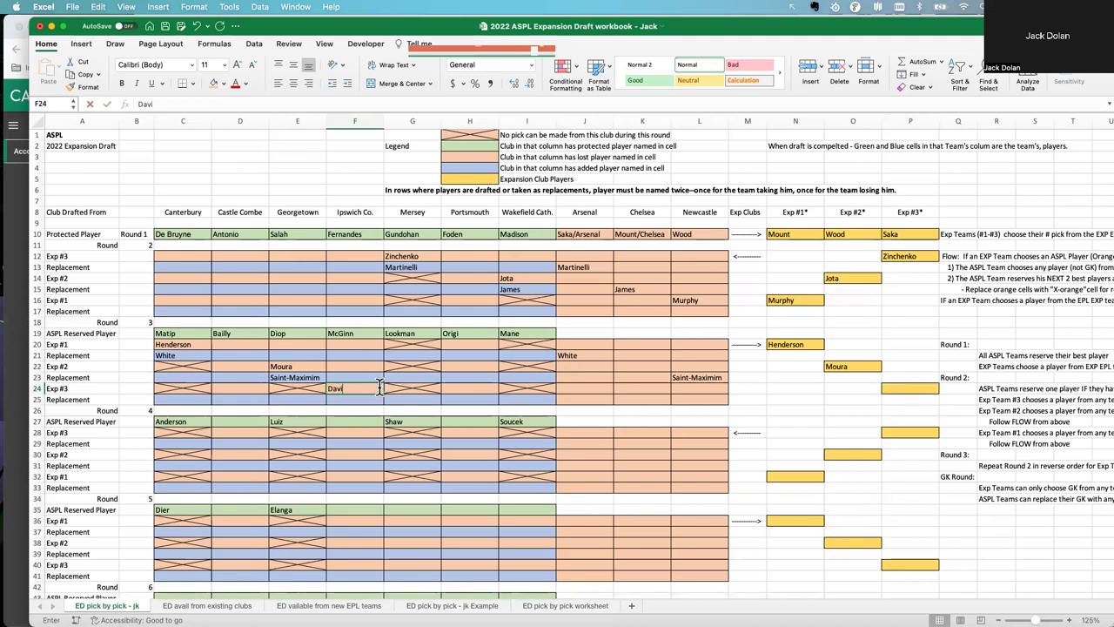
text(es)
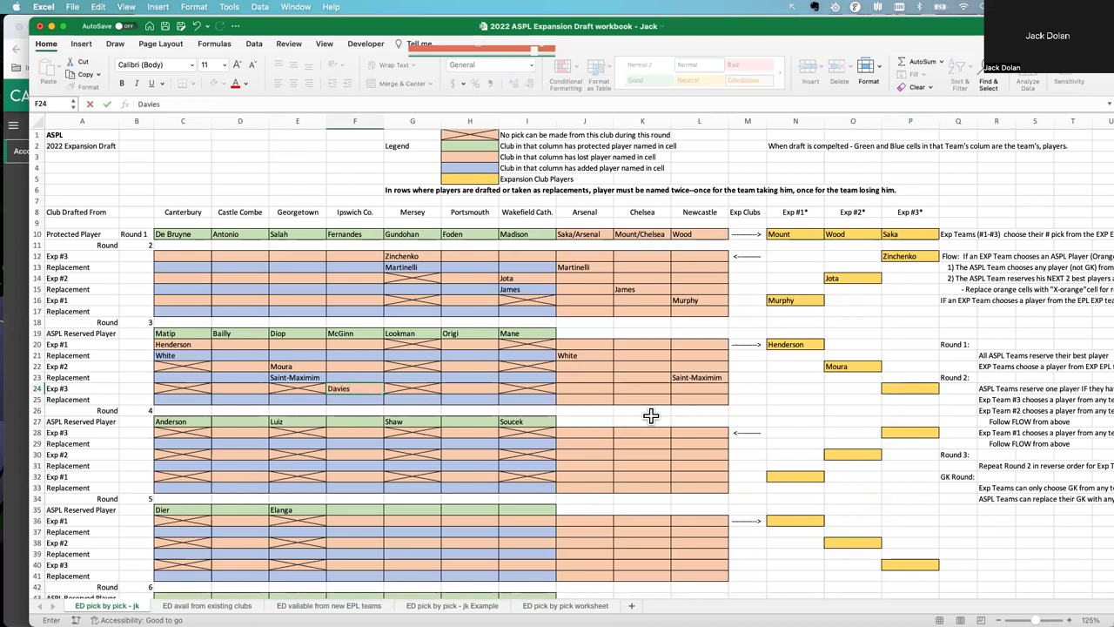
click(905, 387)
text(Davies)
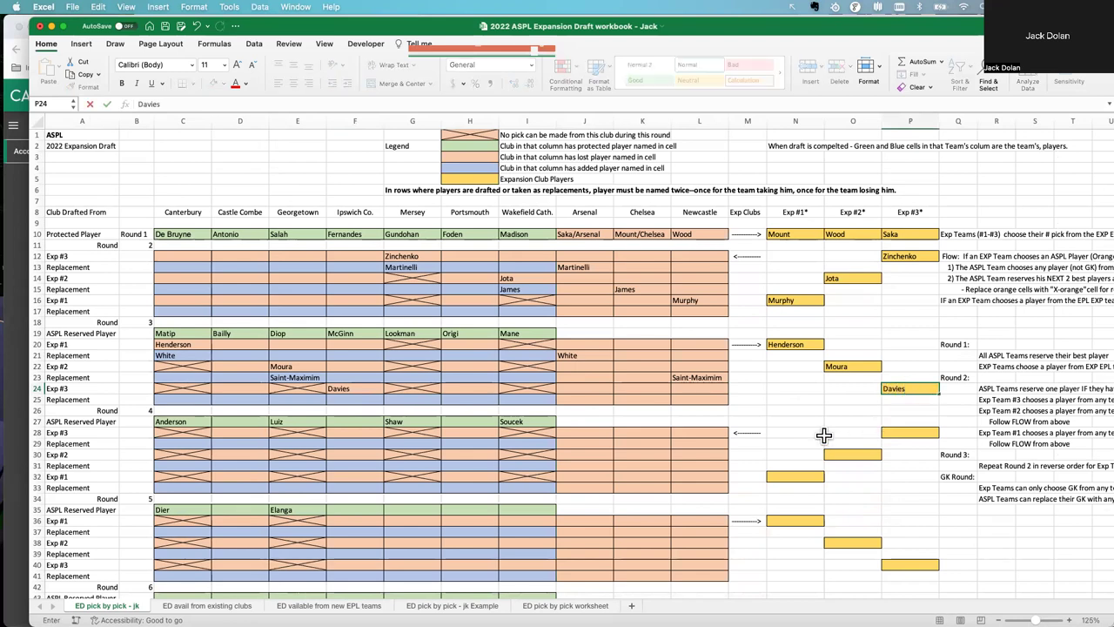
Shade the last name of Arsenal's Smith Rowe orange in the list of players available from new EPL teams
click(362, 399)
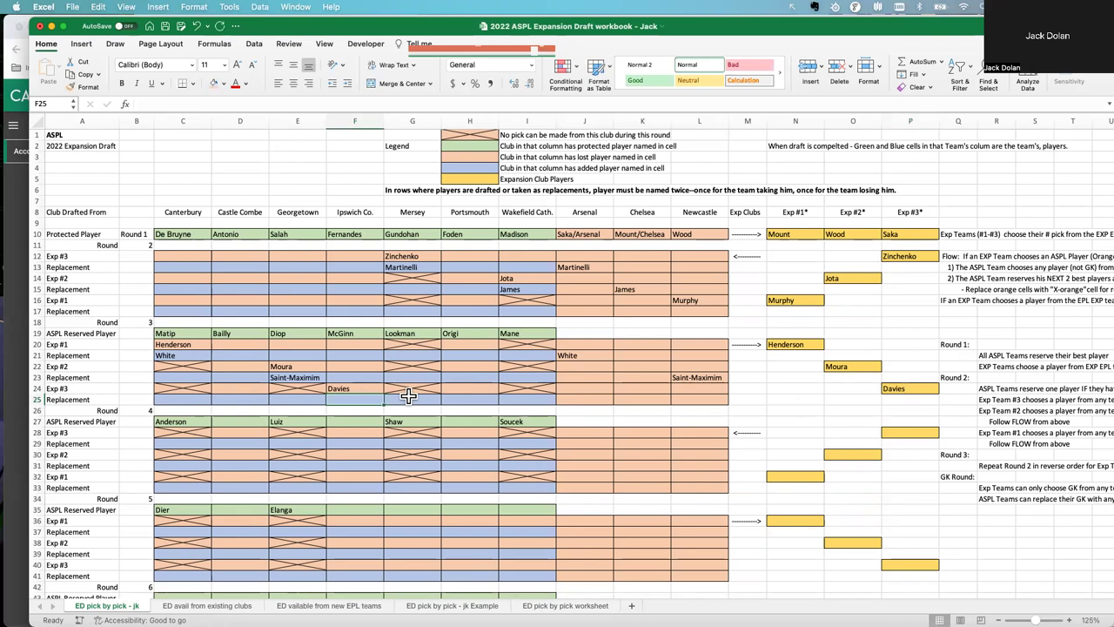
key(ctrl+Page_Down)
key(ctrl+Page_Down)
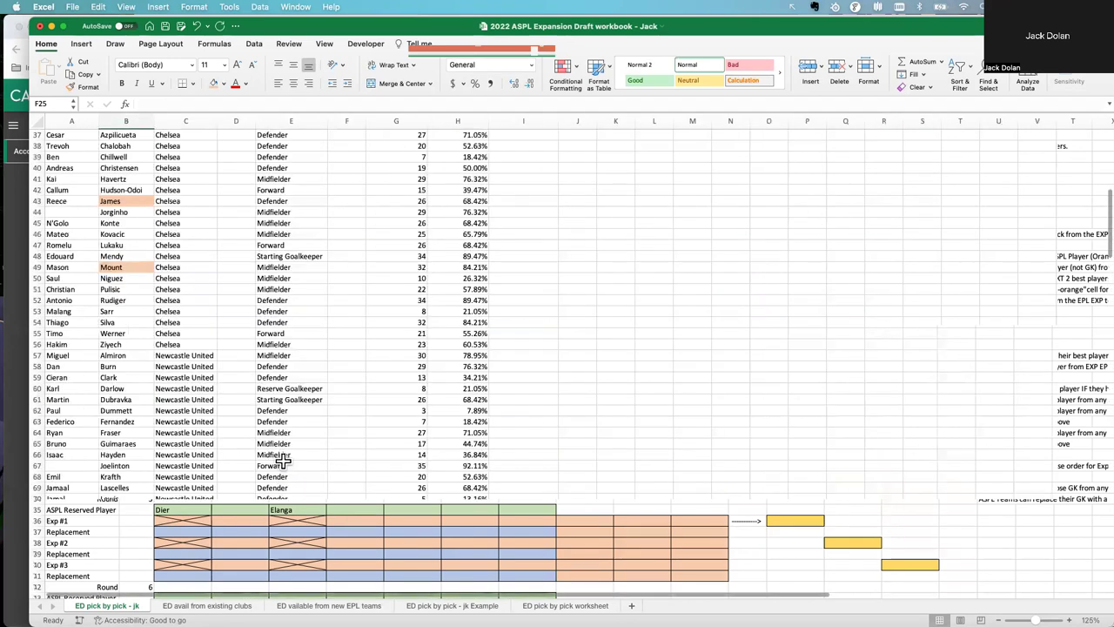
scroll(278, 400, up, 15)
scroll(264, 407, down, 3)
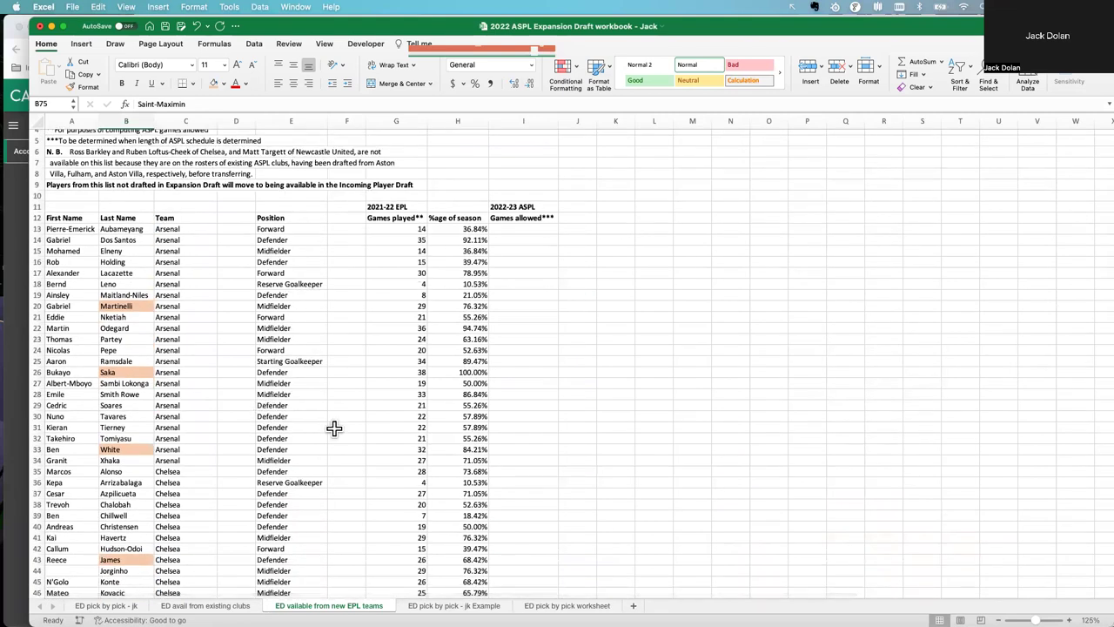
click(128, 395)
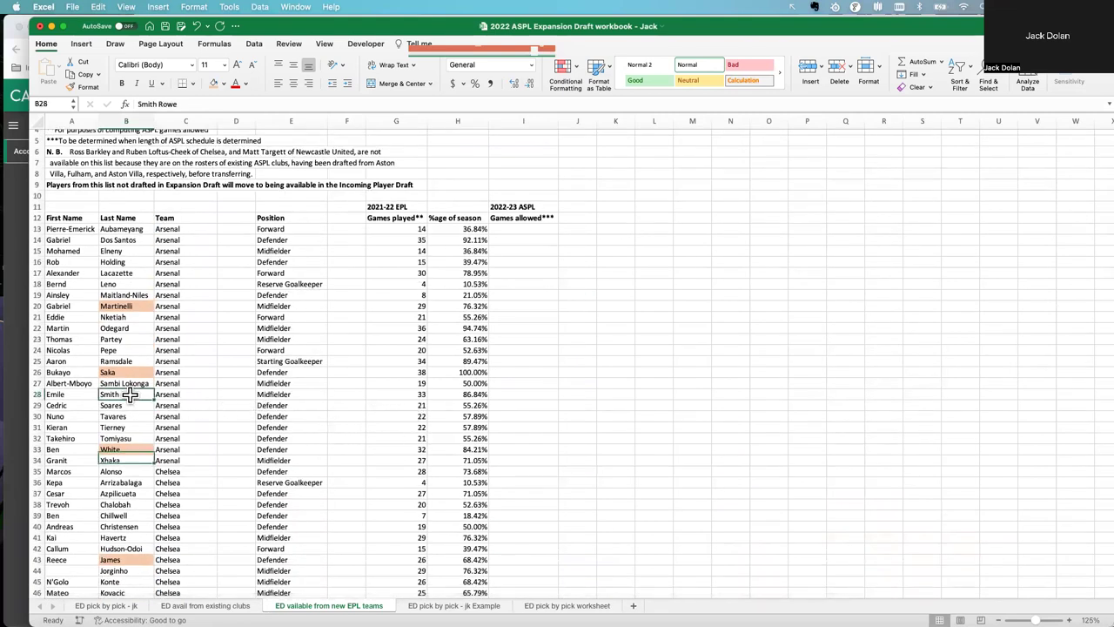
click(214, 83)
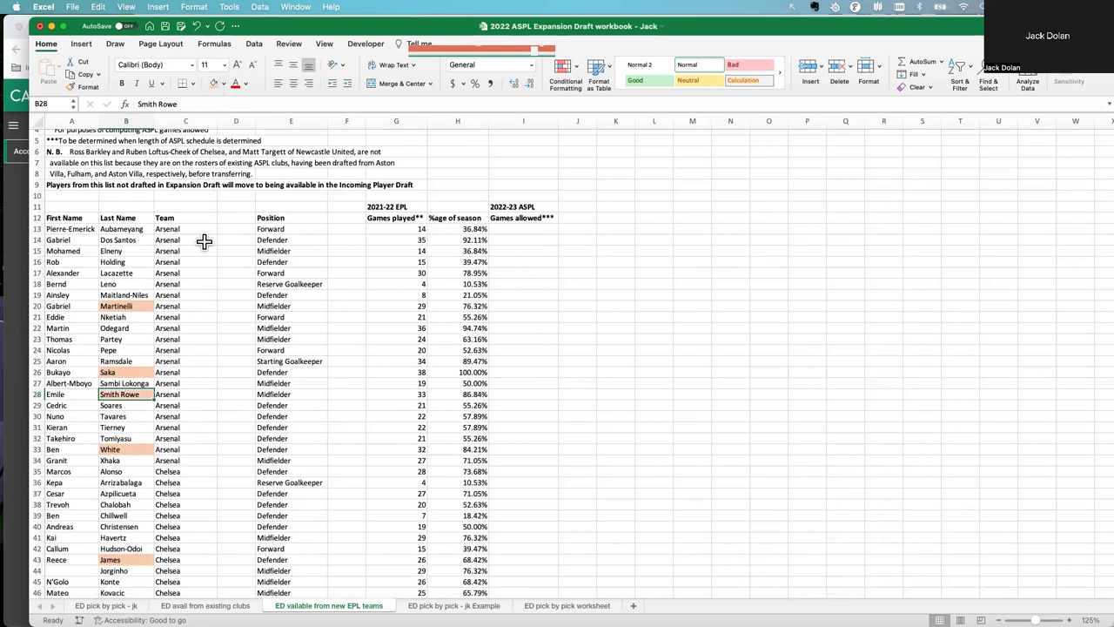
Enter Smith Rowe as the round 3 replacement for the Exp #3 pick, under both Ipswich Co. and Arsenal
click(133, 604)
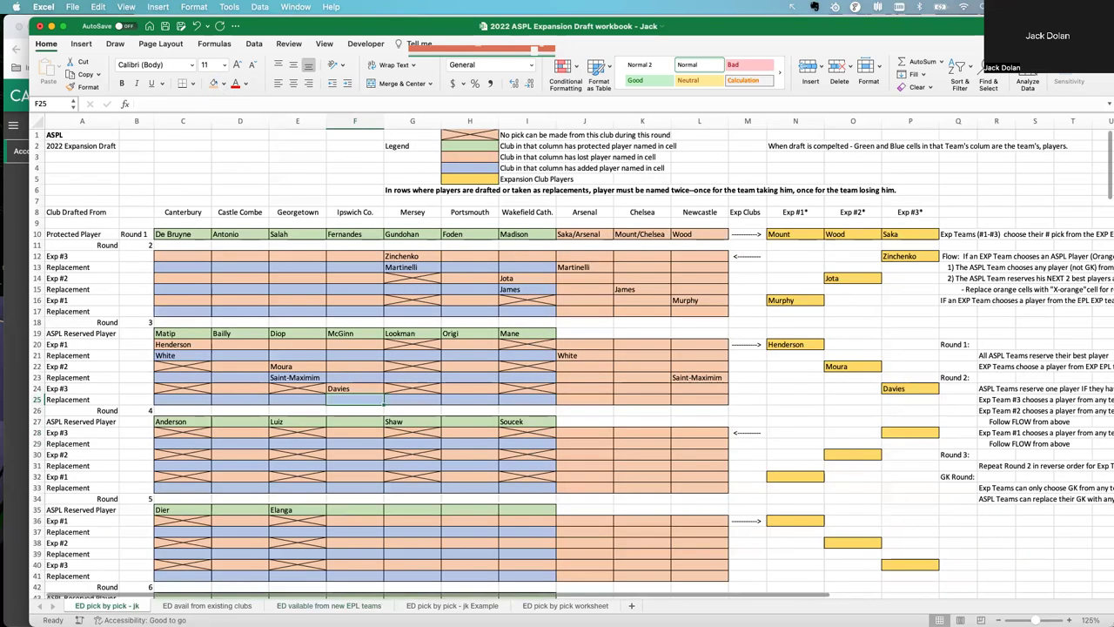
text(Smith Rowe)
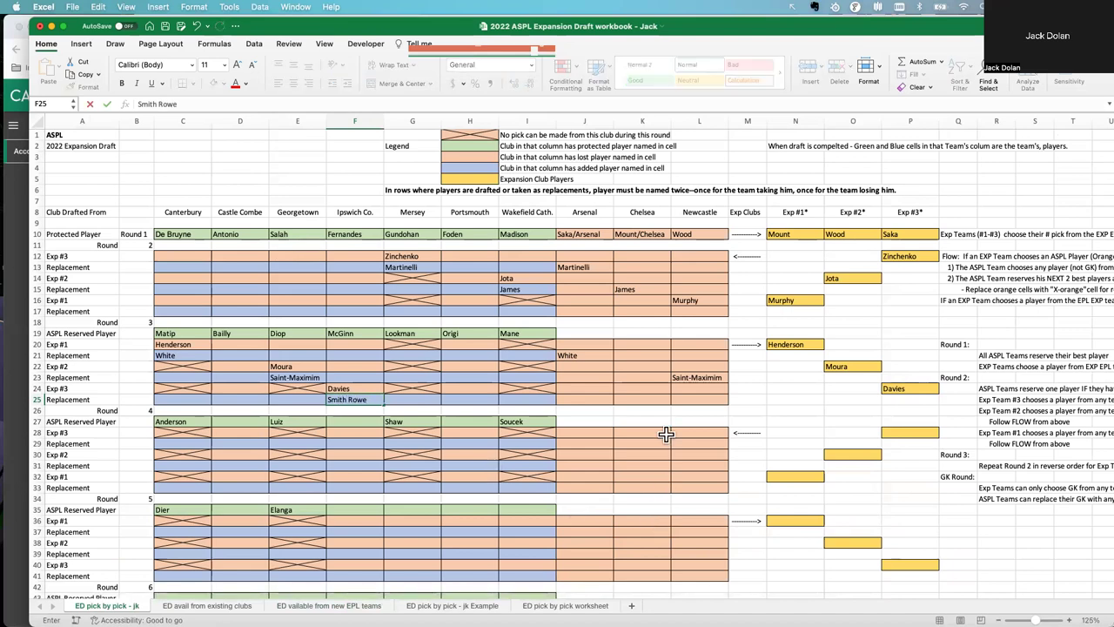
click(592, 398)
text(S)
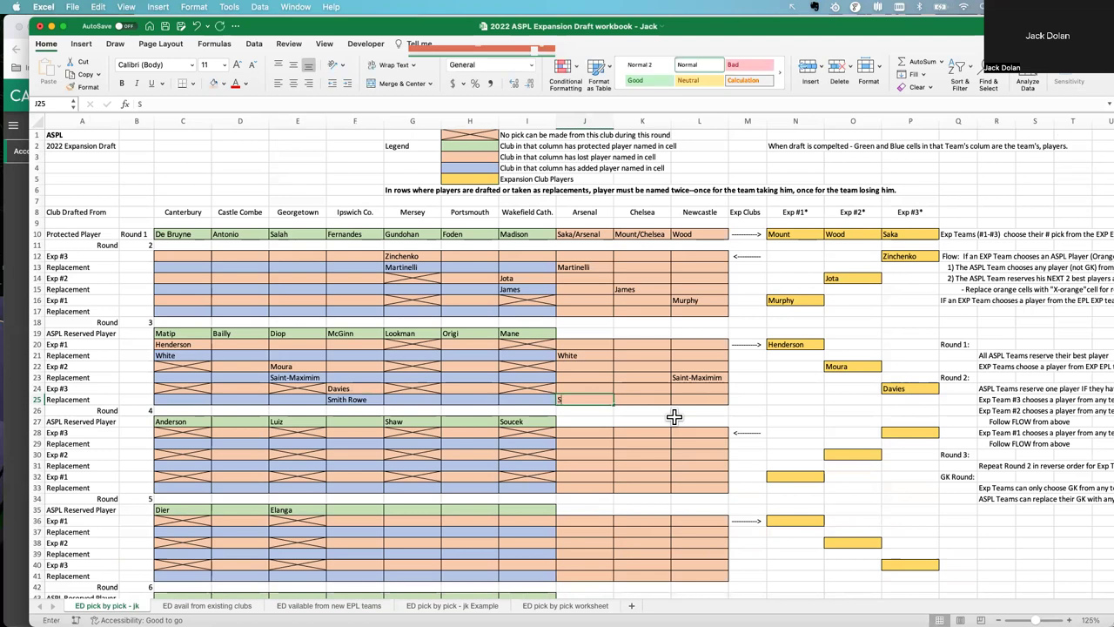
text(mith Rowe)
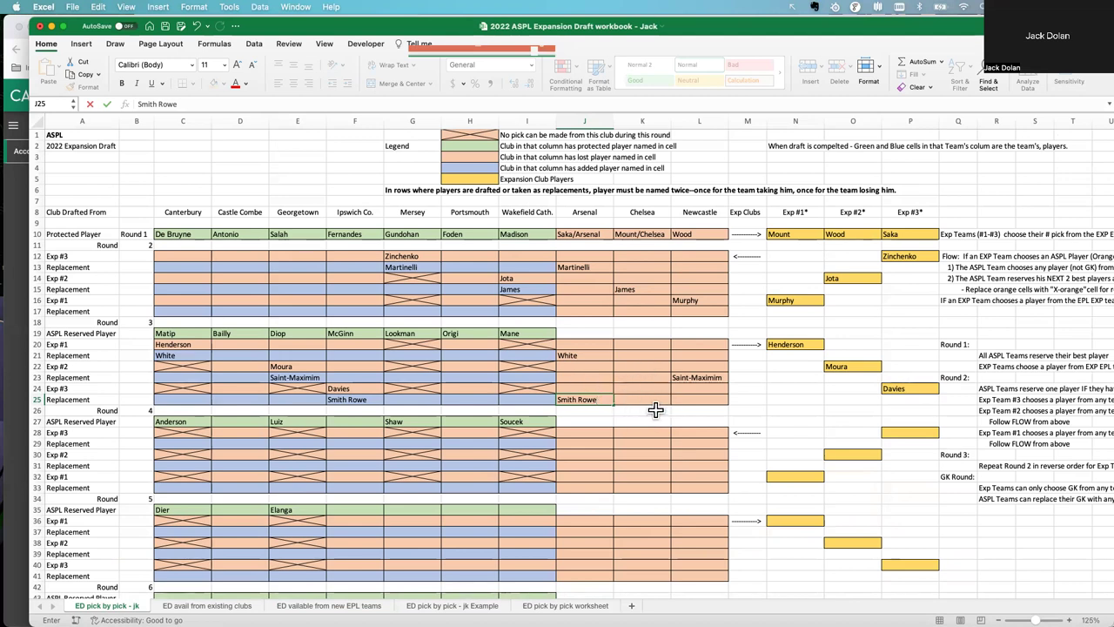
Block Ipswich Co. in round 4 by copying the crossed-out legend cell into its Exp #3, Exp #2 and Exp #1 cells
click(359, 433)
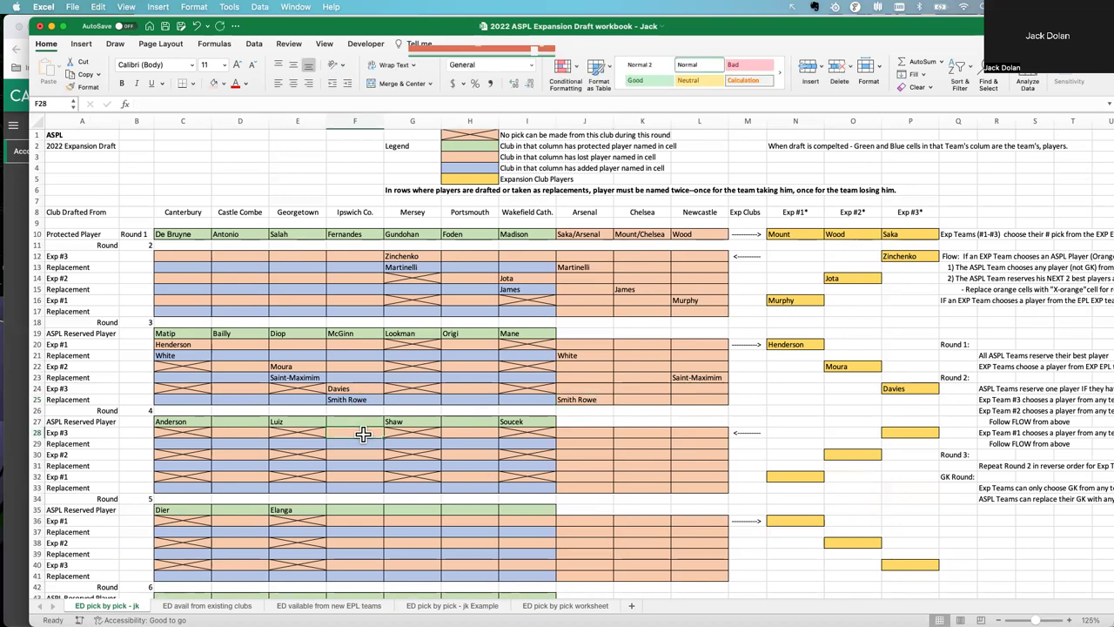
click(471, 135)
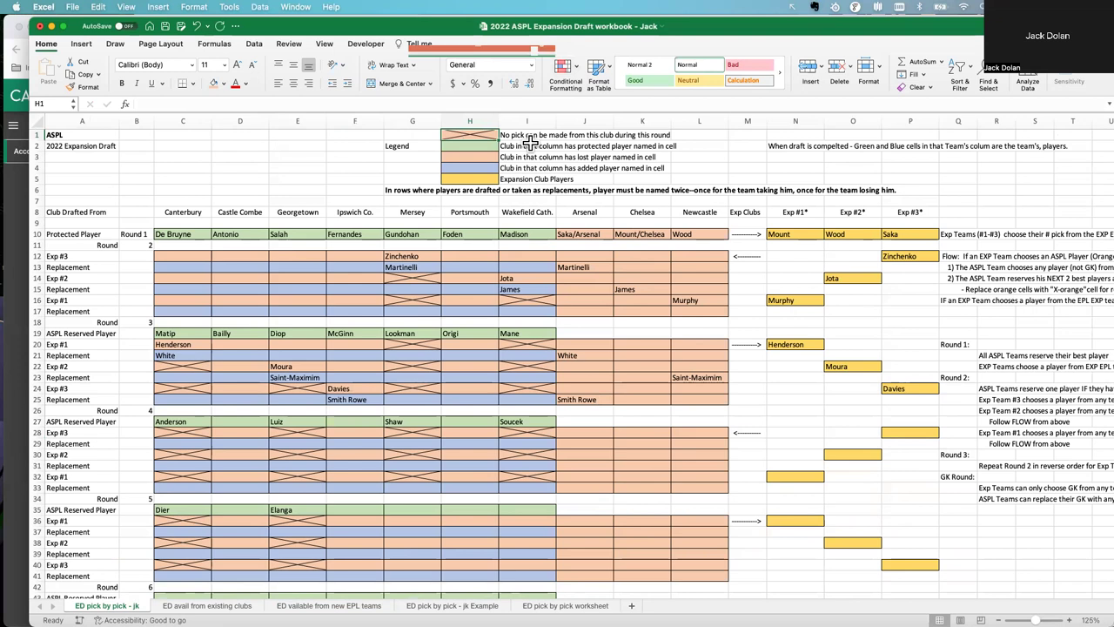
key(super+c)
click(368, 432)
key(super+v)
key(Down)
key(Down)
key(Down)
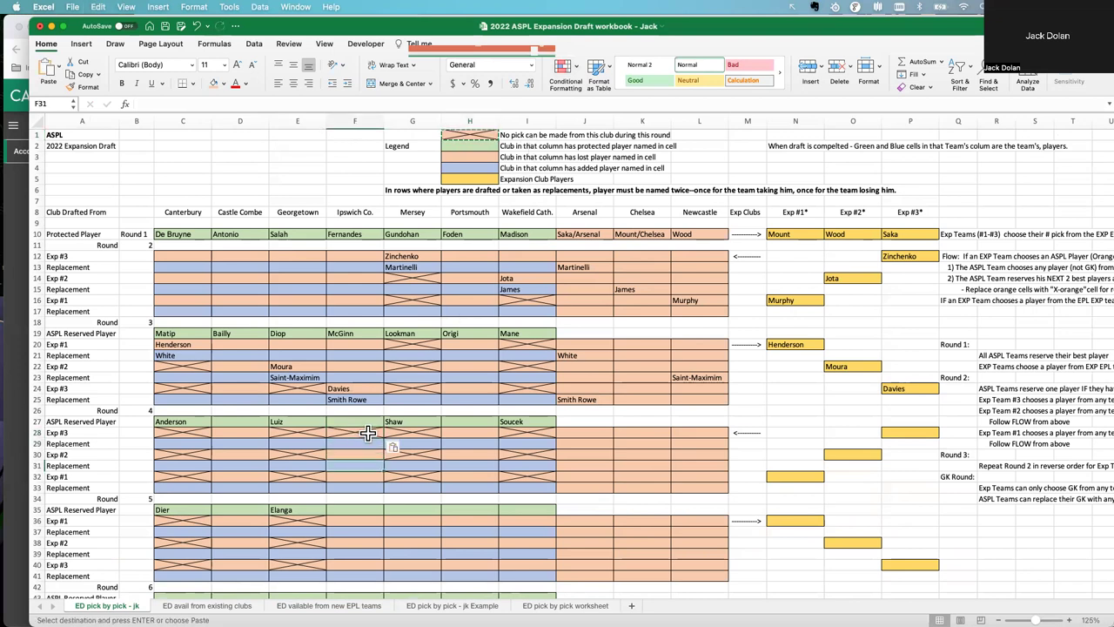
key(Down)
key(Down)
key(super+v)
Block Ipswich Co. in round 5 by pasting the crossed-out cell into its Exp #1, Exp #2 and Exp #3 cells
key(Down)
key(Down)
key(Down)
key(Down)
key(super+v)
key(Down)
key(Down)
key(super+v)
key(Down)
key(Down)
key(super+v)
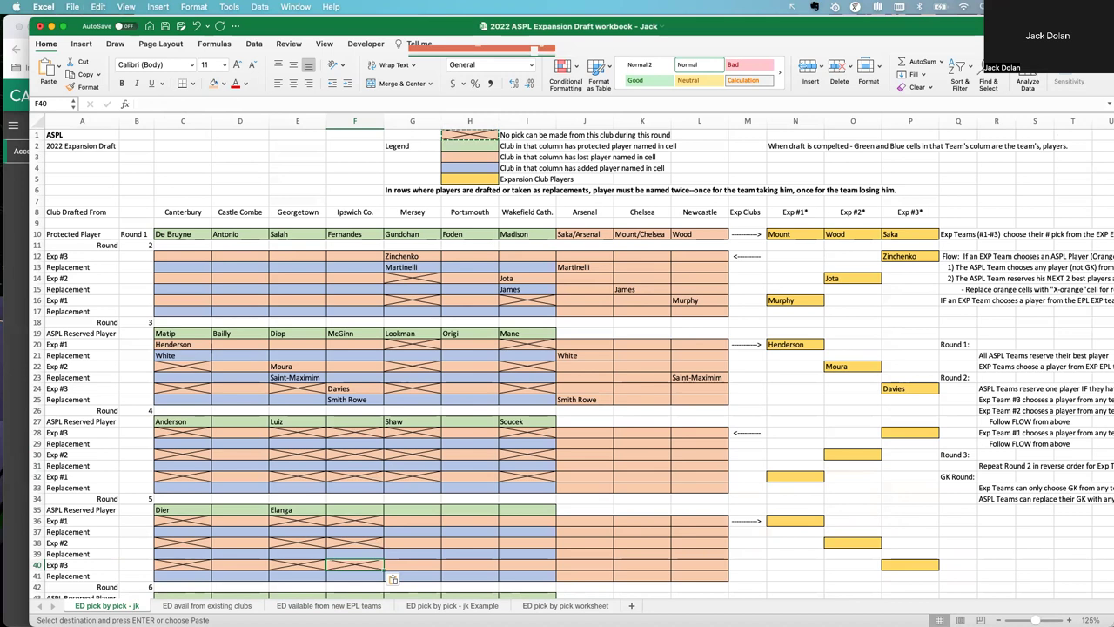
Shade the last names of Ipswich County United's Benjamin Mendy and Mings orange in the list of players available from existing clubs
key(ctrl+Page_Down)
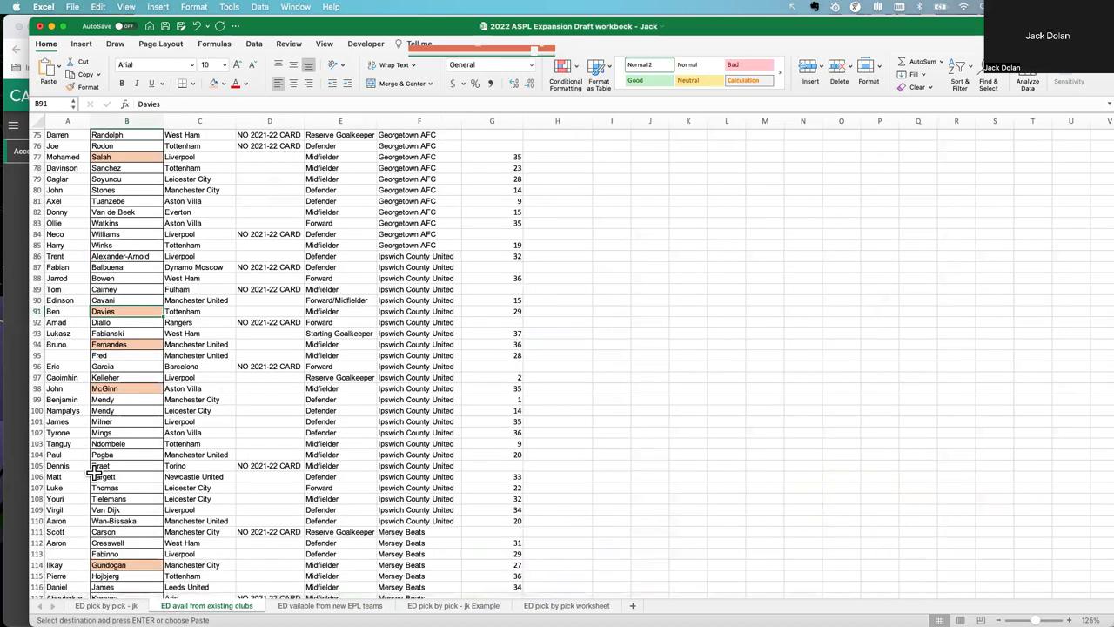
click(126, 403)
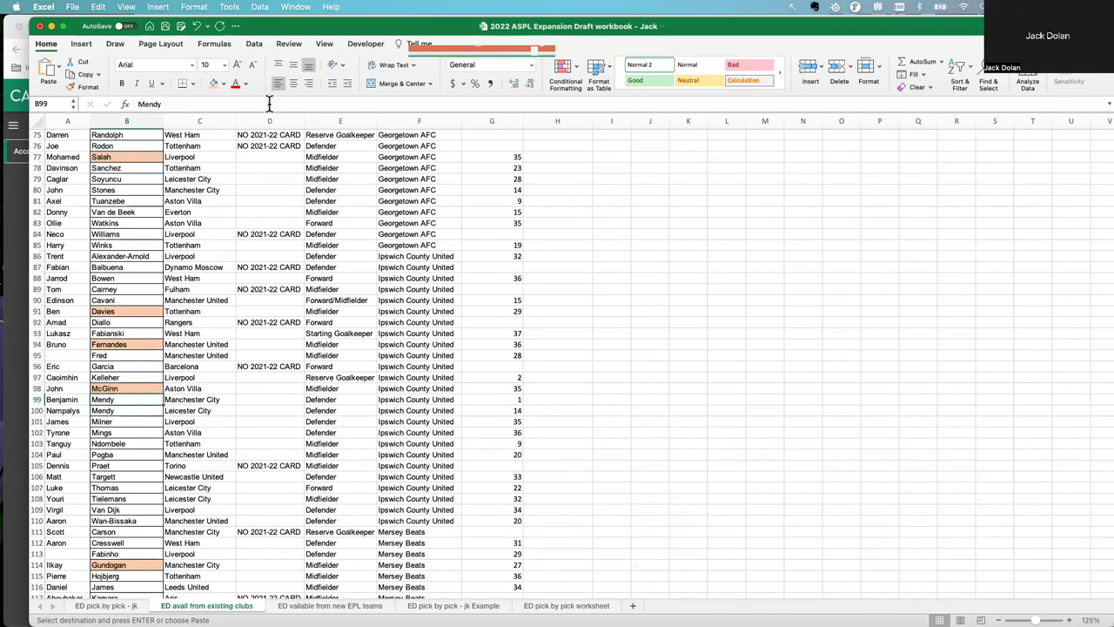
click(213, 82)
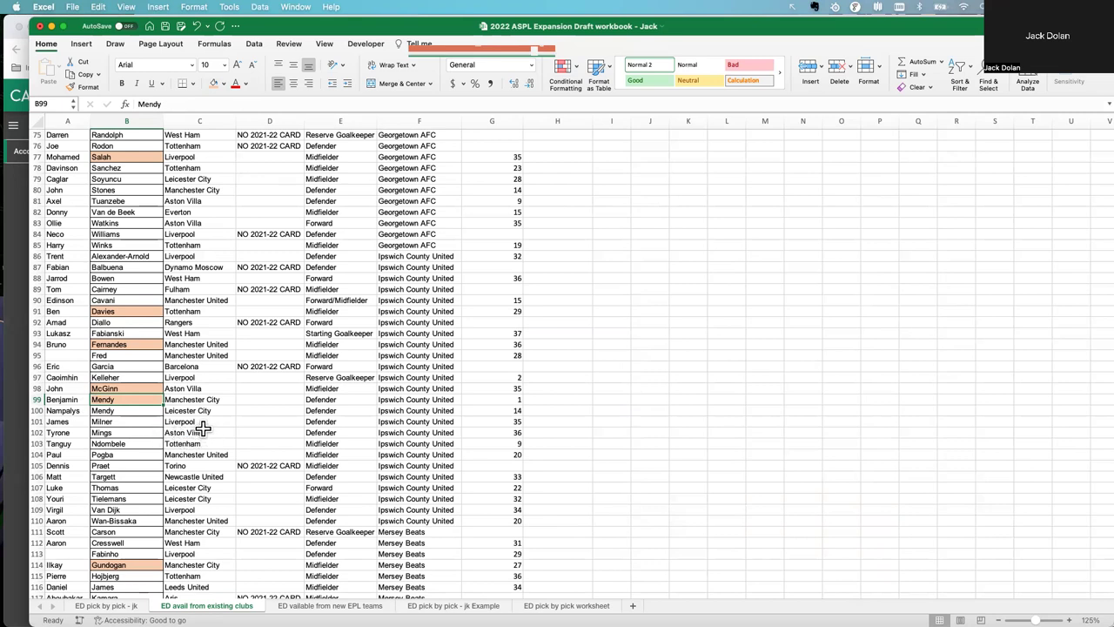
click(120, 433)
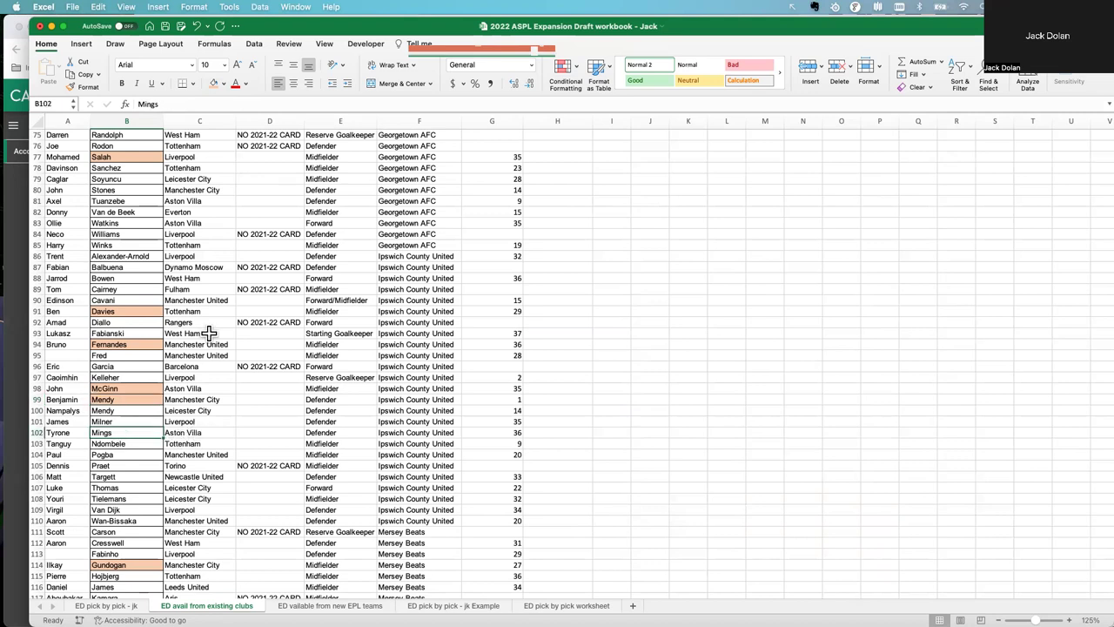
click(213, 82)
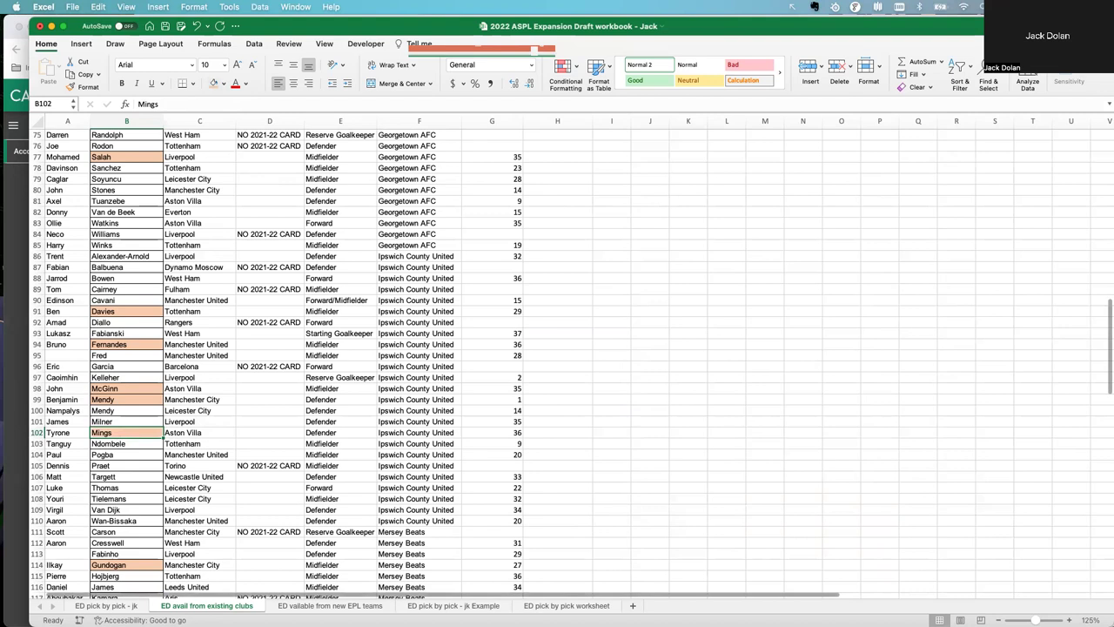
Enter Ipswich Co.'s reserved players on the pick by pick sheet: Ben Mendy for round 4 and Mings for round 5
key(ctrl+Page_Up)
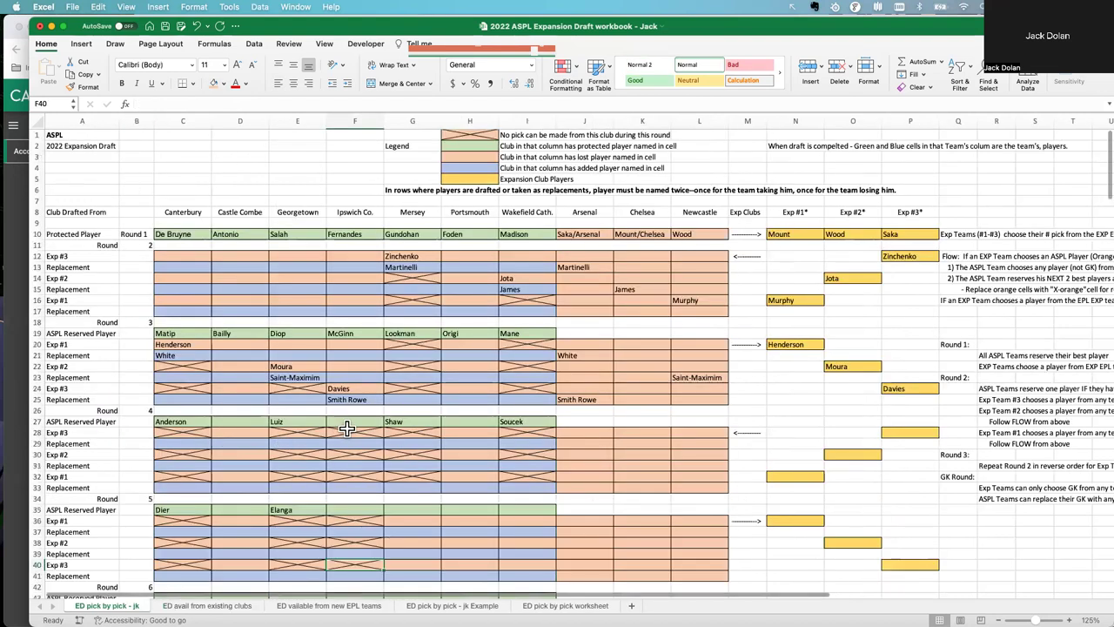
text(endy)
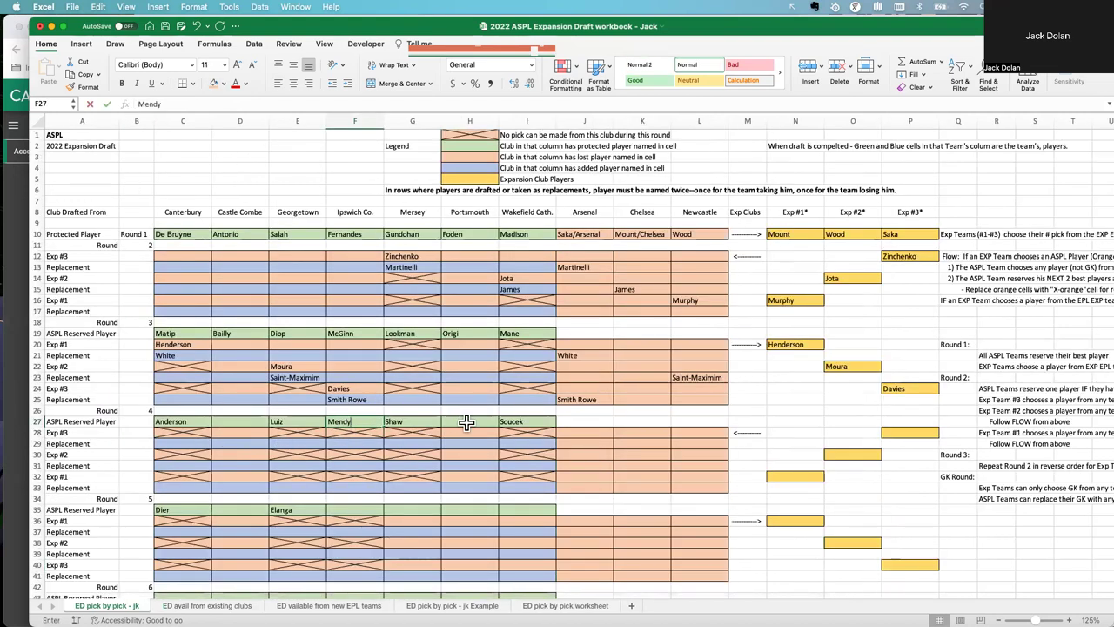
key(BackSpace)
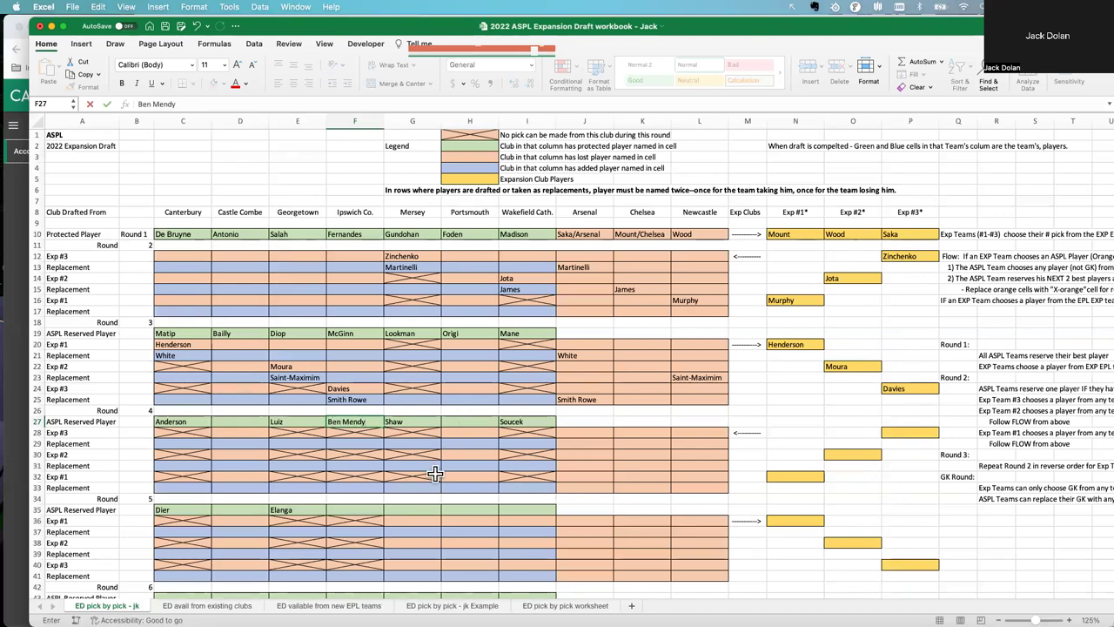
click(362, 509)
text(Mig)
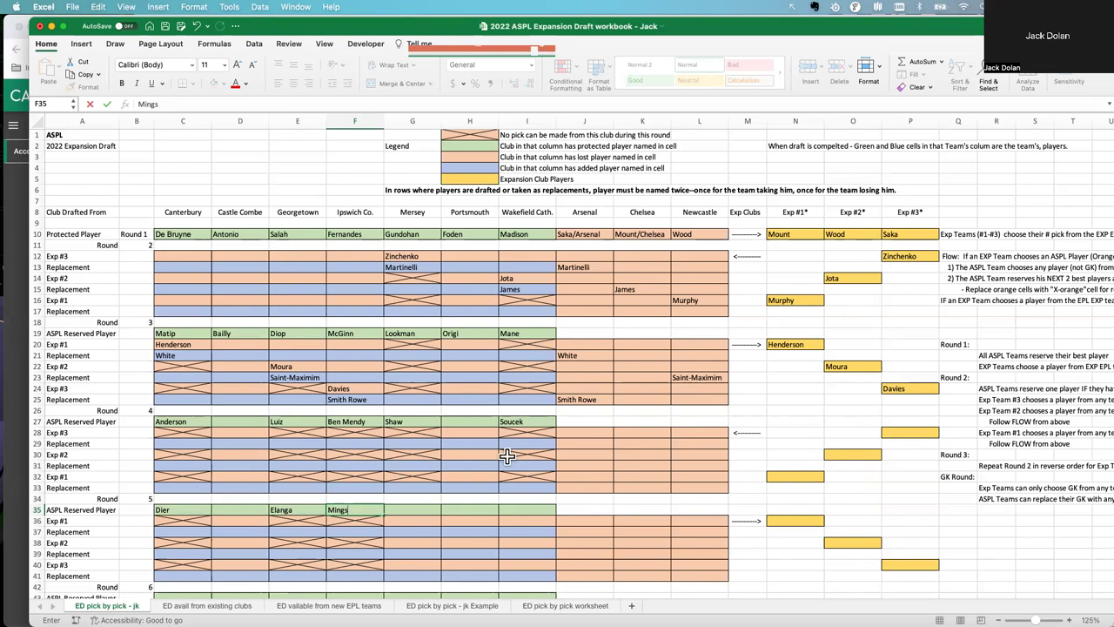
scroll(526, 519, down, 7)
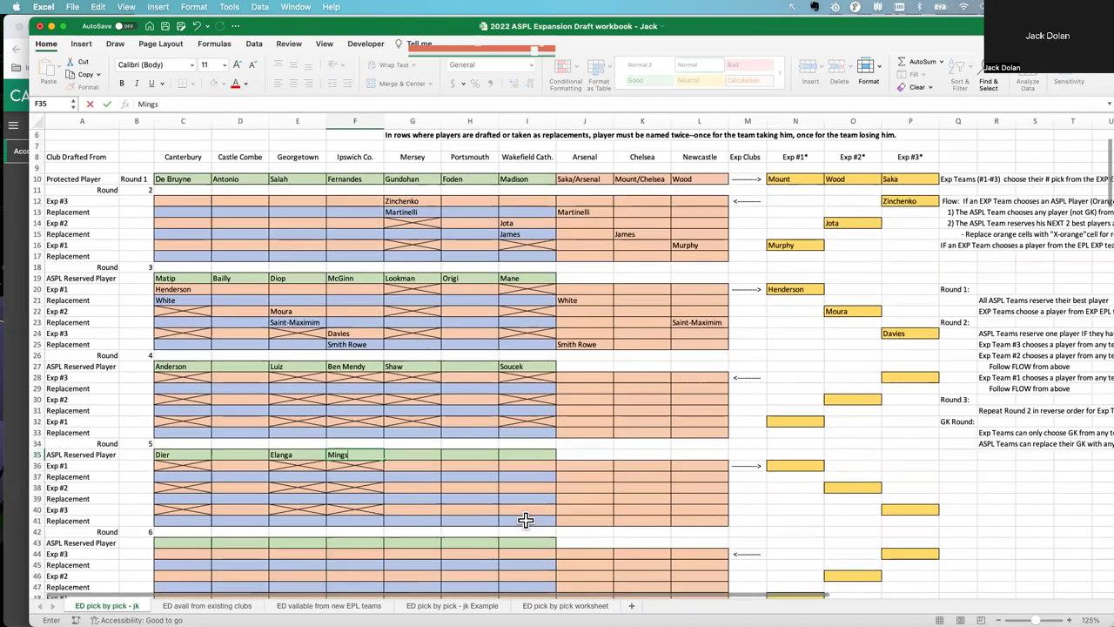
scroll(525, 520, down, 9)
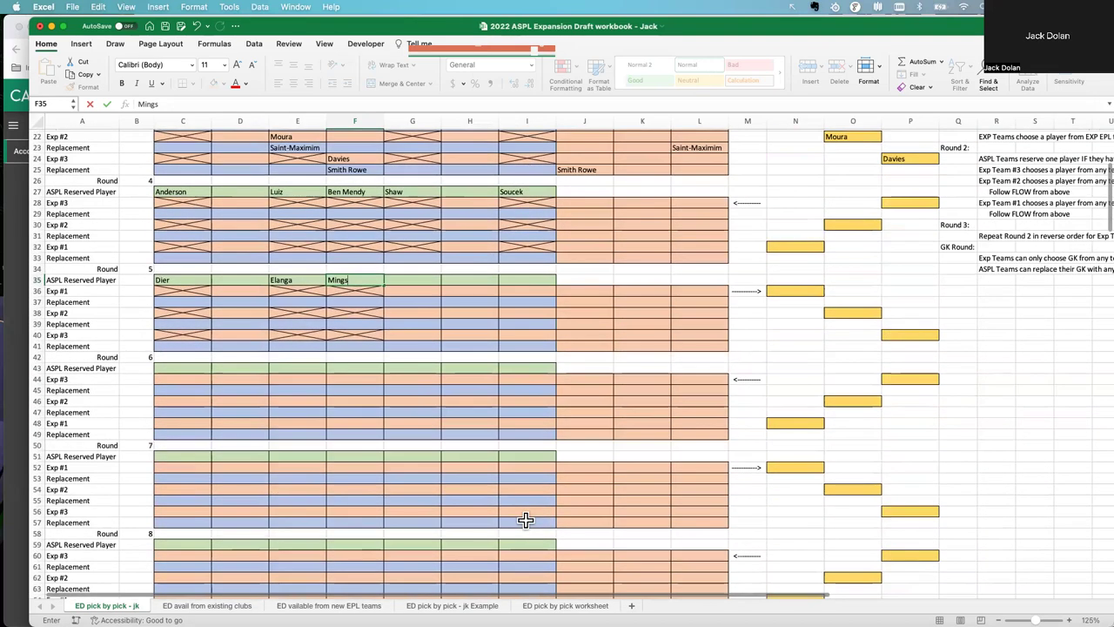
Remove the green fill from the ASPL Reserved Player cells of all seven ASPL clubs in goalkeeper round 11
scroll(526, 520, down, 13)
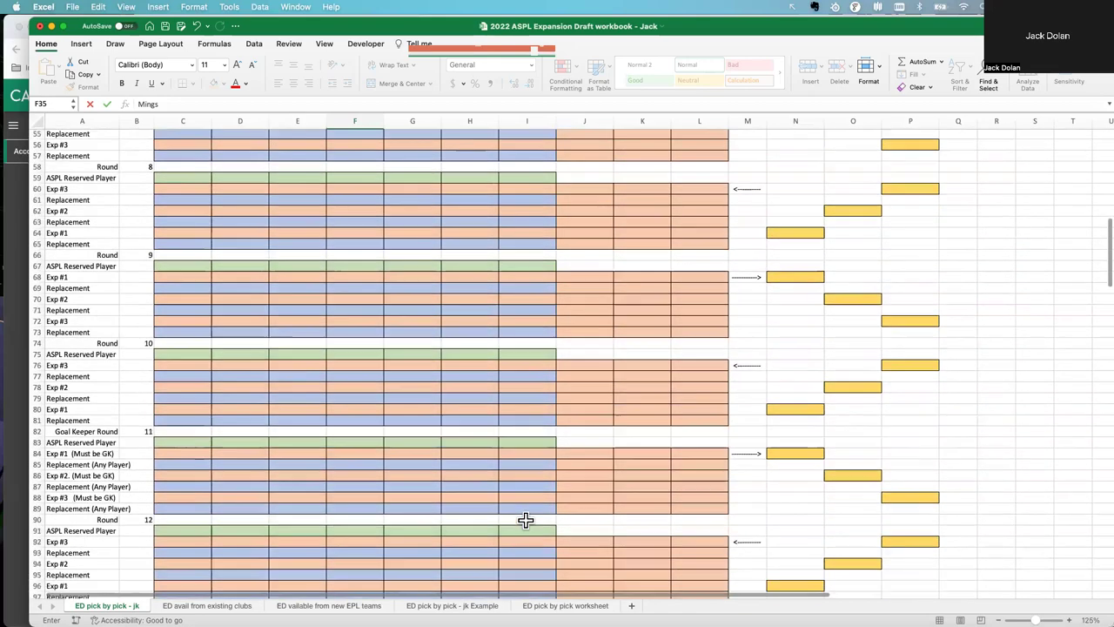
scroll(526, 519, up, 9)
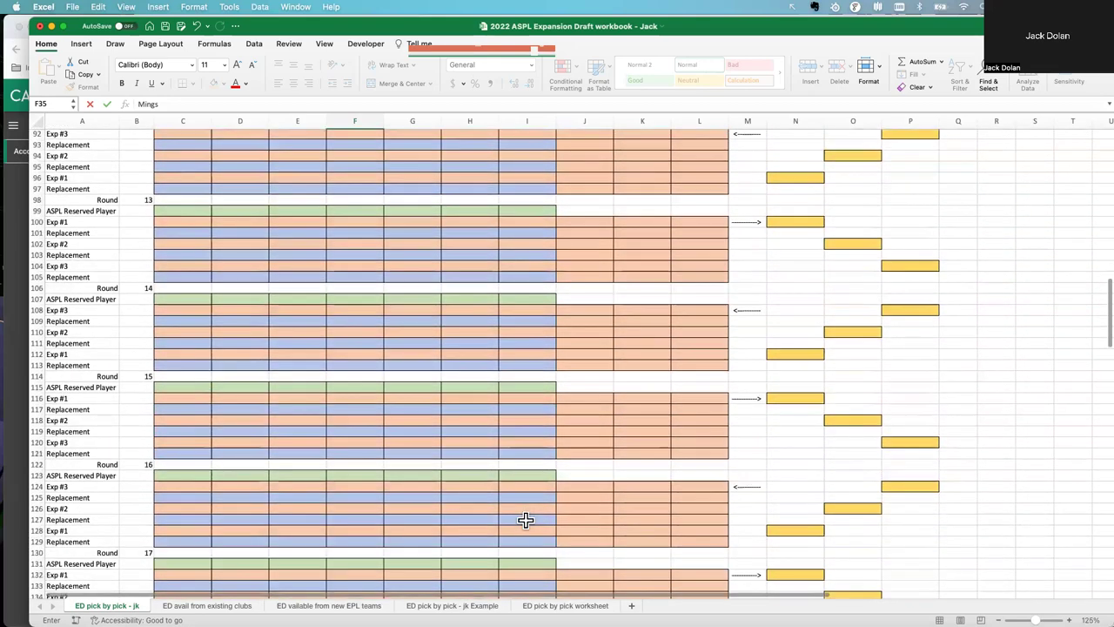
scroll(525, 519, up, 1)
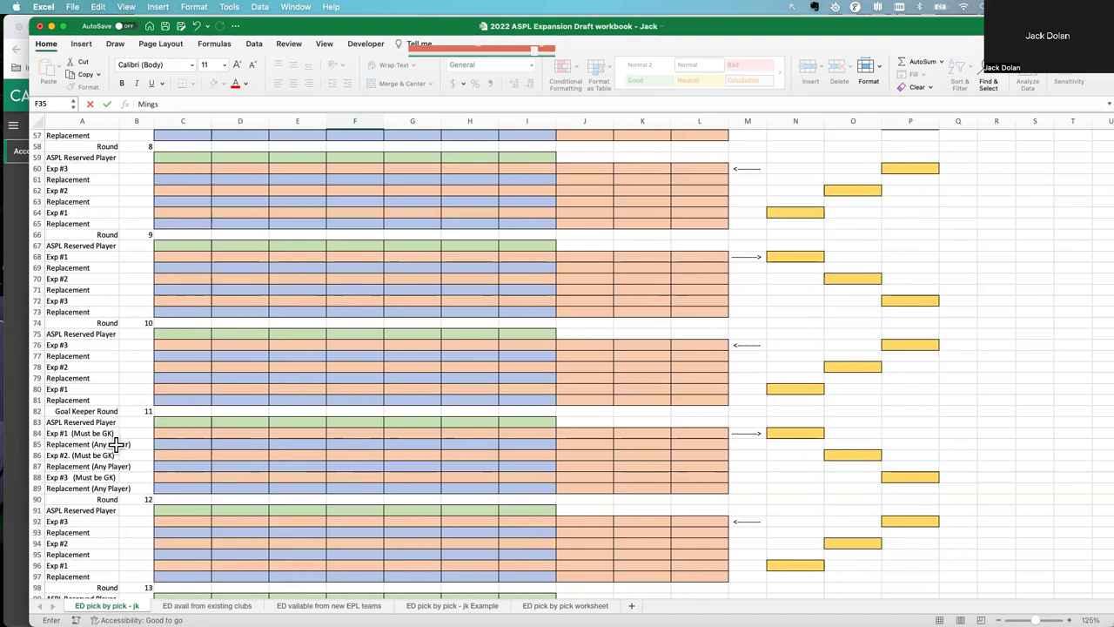
click(813, 432)
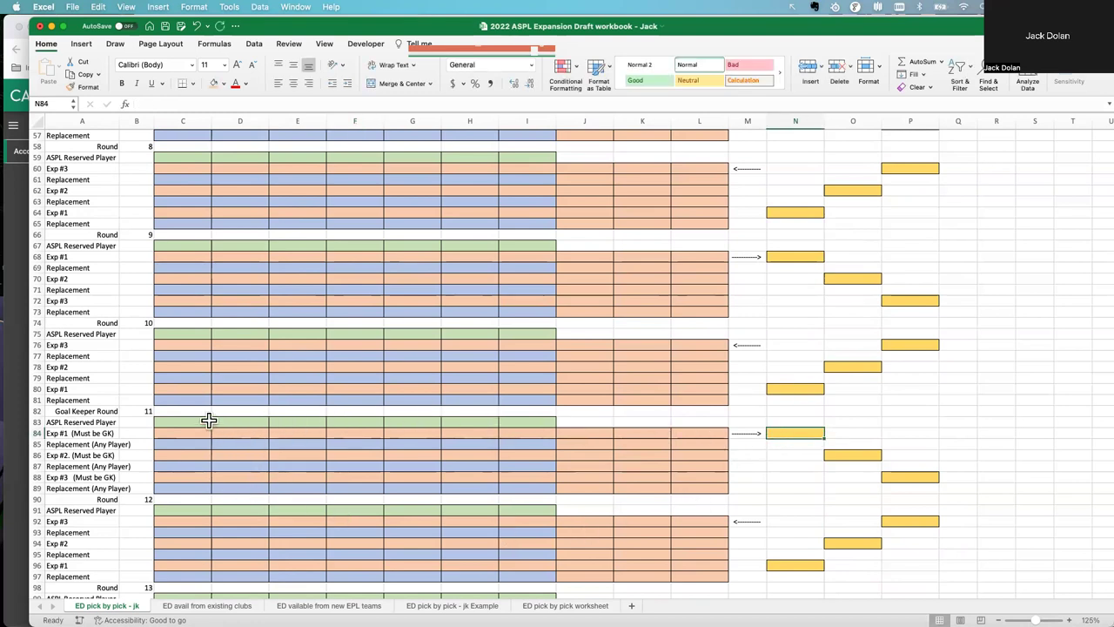
drag(196, 421, 524, 423)
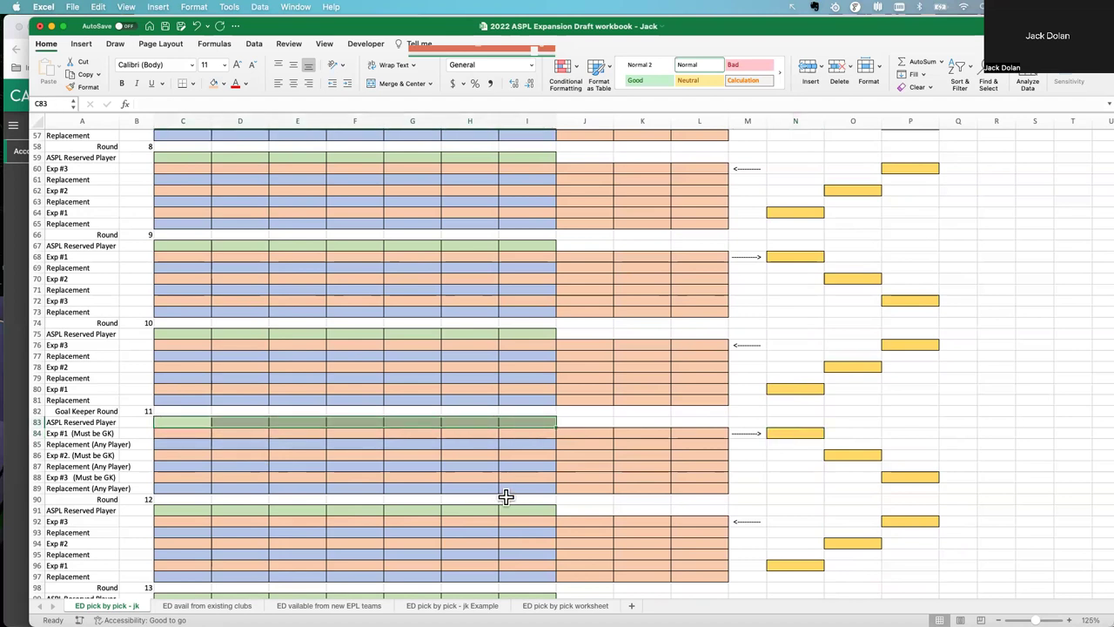
double_click(106, 443)
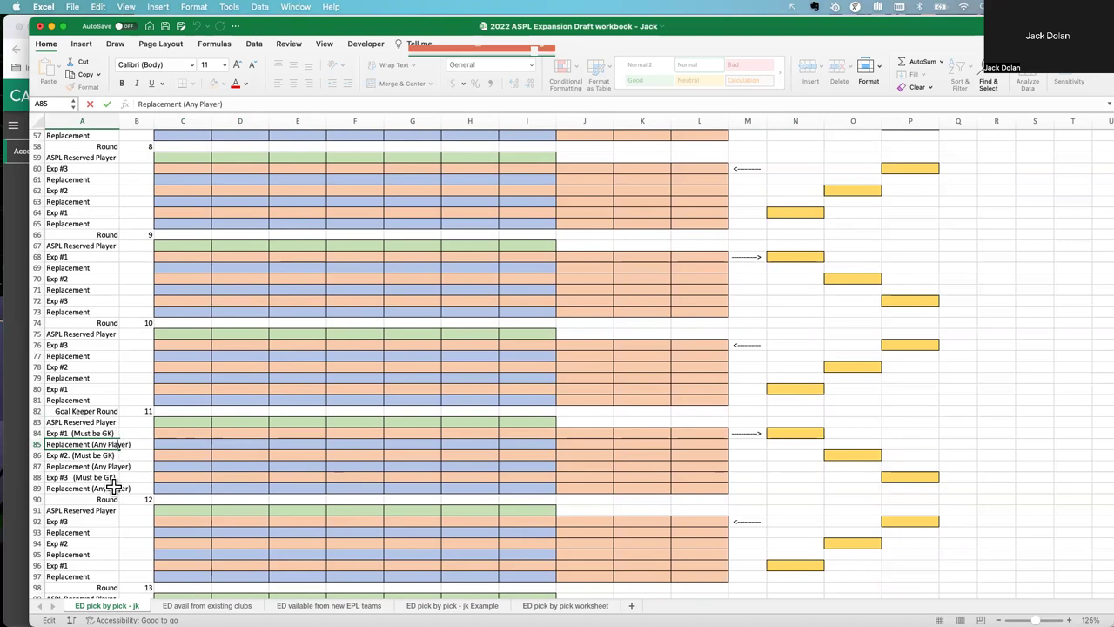
drag(174, 423, 537, 418)
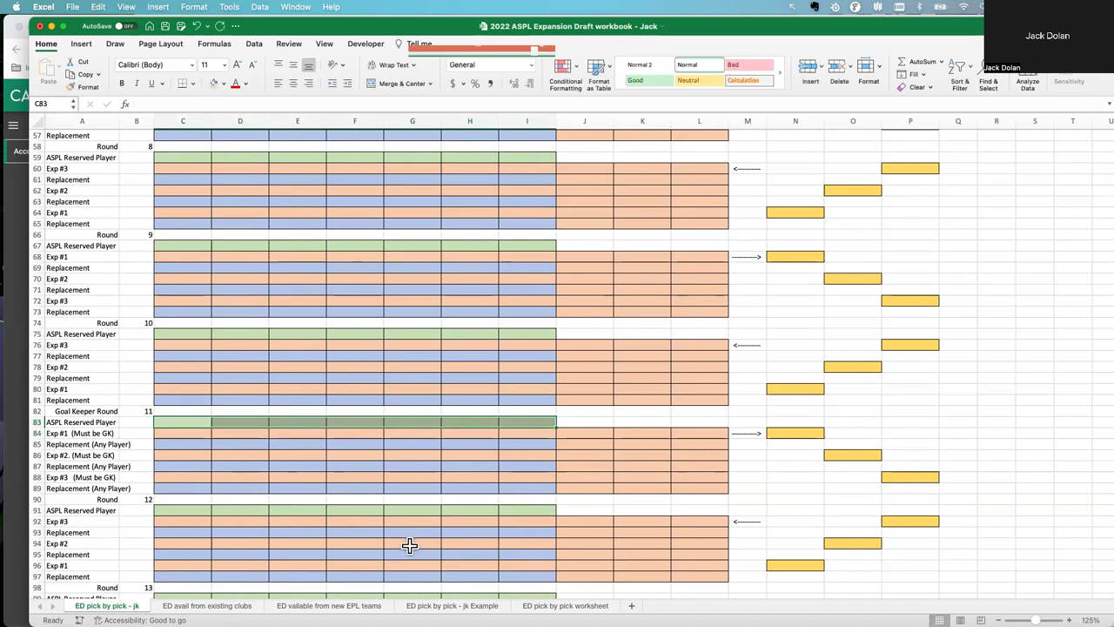
click(224, 86)
click(226, 104)
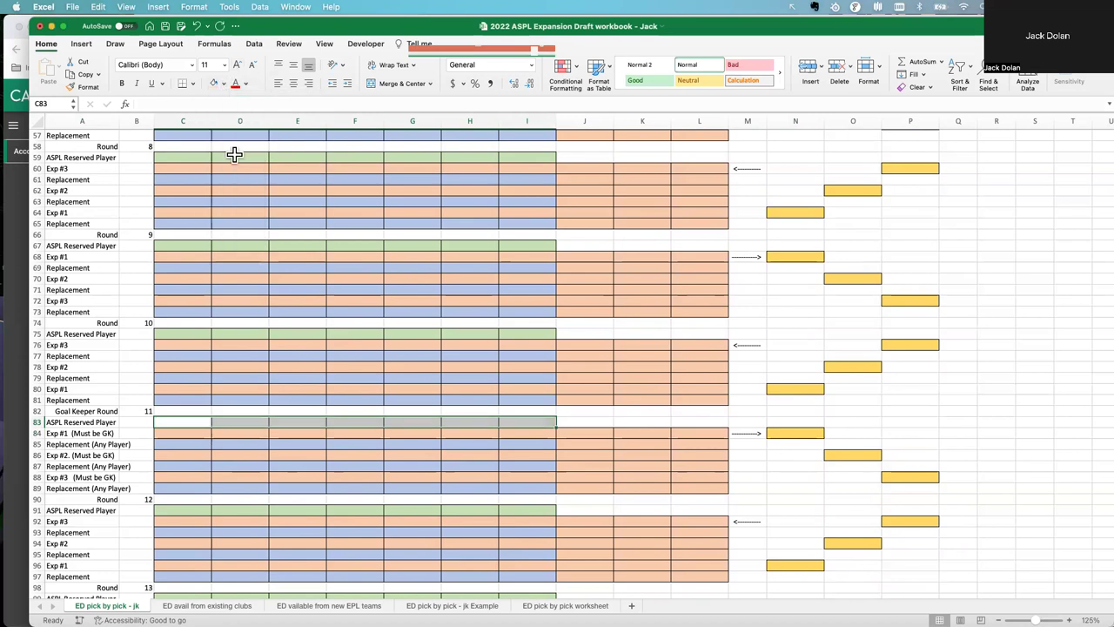
click(297, 323)
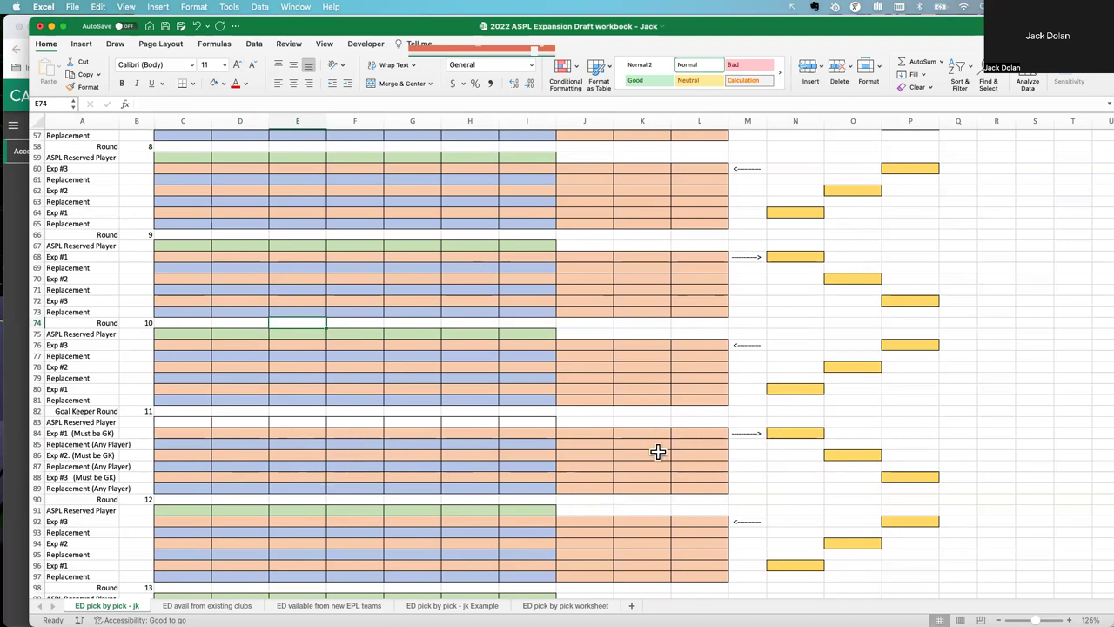
Review the pick by pick sheet's rounds through round 17 and the shaded names in the list of players available from existing clubs
scroll(418, 392, up, 6)
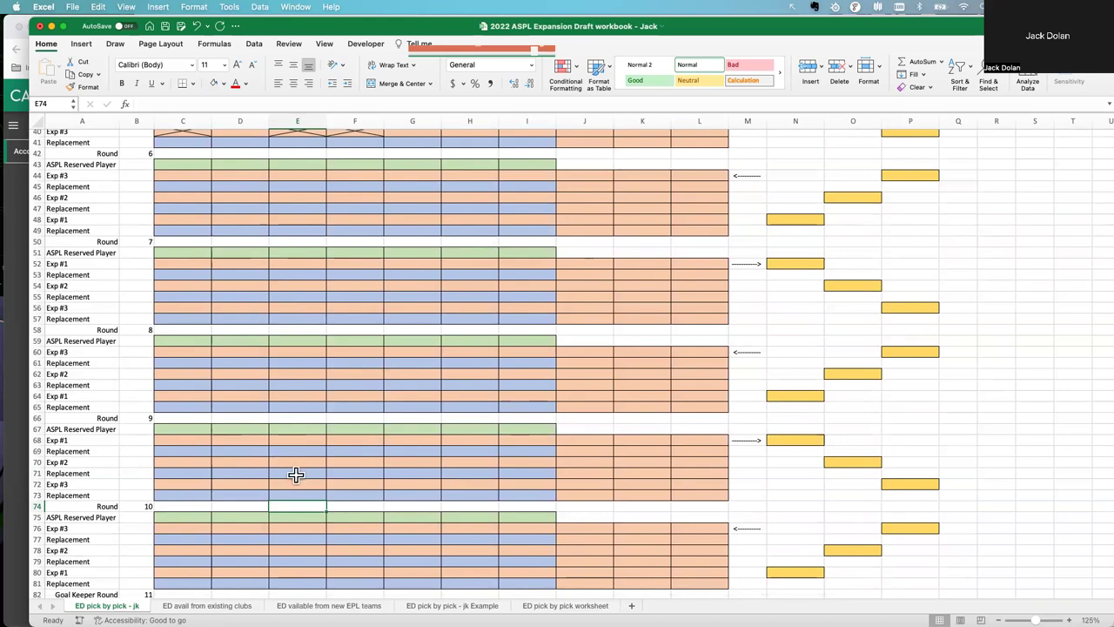
scroll(287, 468, down, 10)
scroll(296, 474, down, 10)
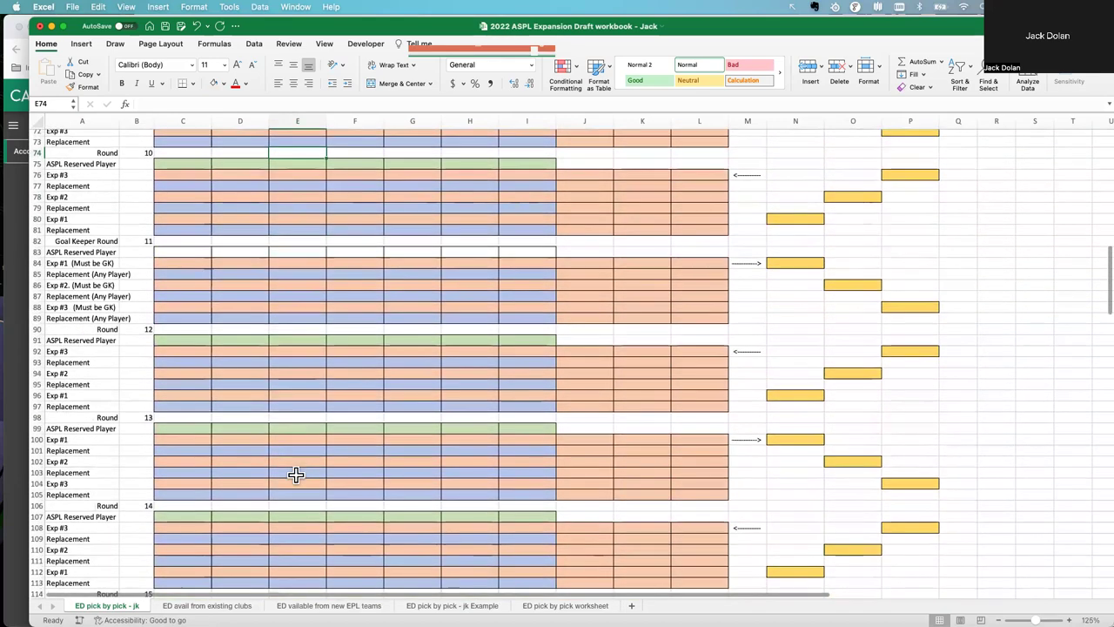
scroll(296, 474, down, 4)
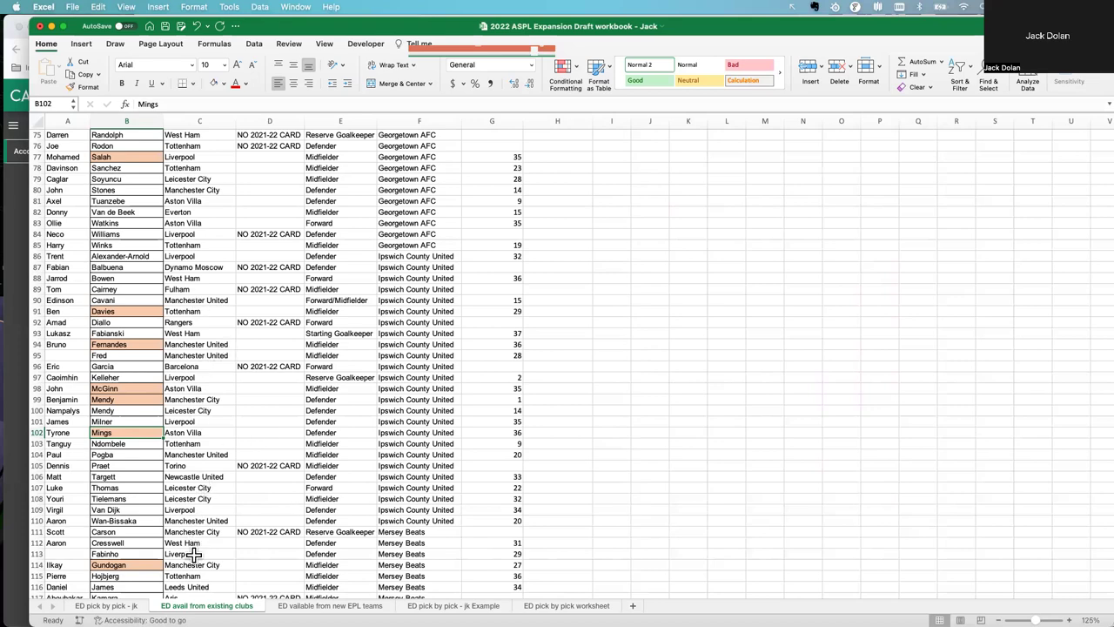
scroll(198, 372, up, 5)
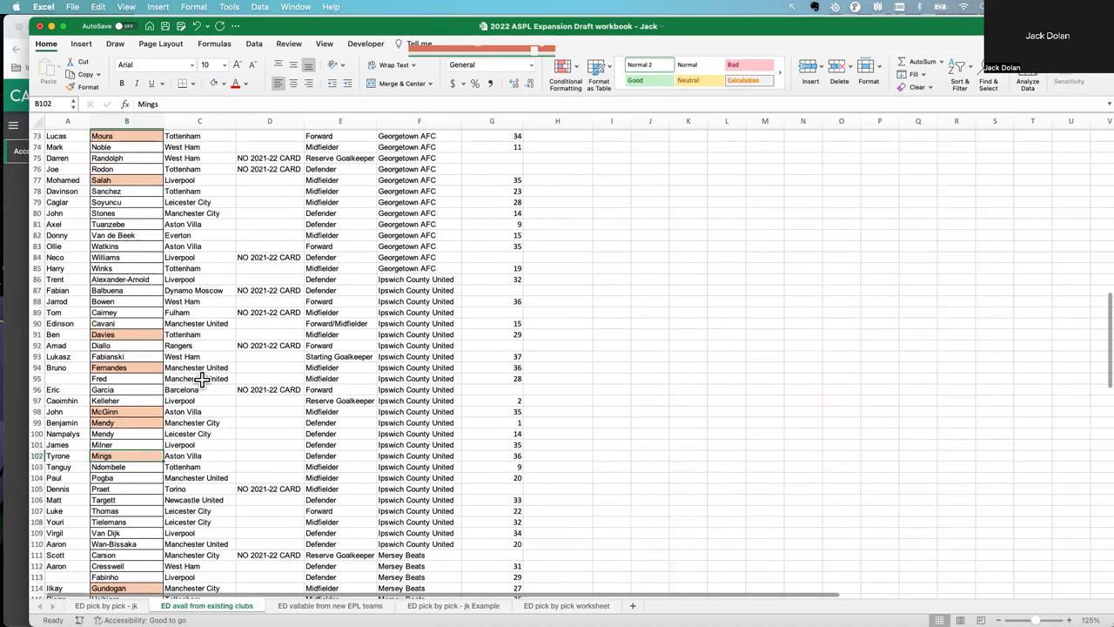
scroll(201, 379, up, 15)
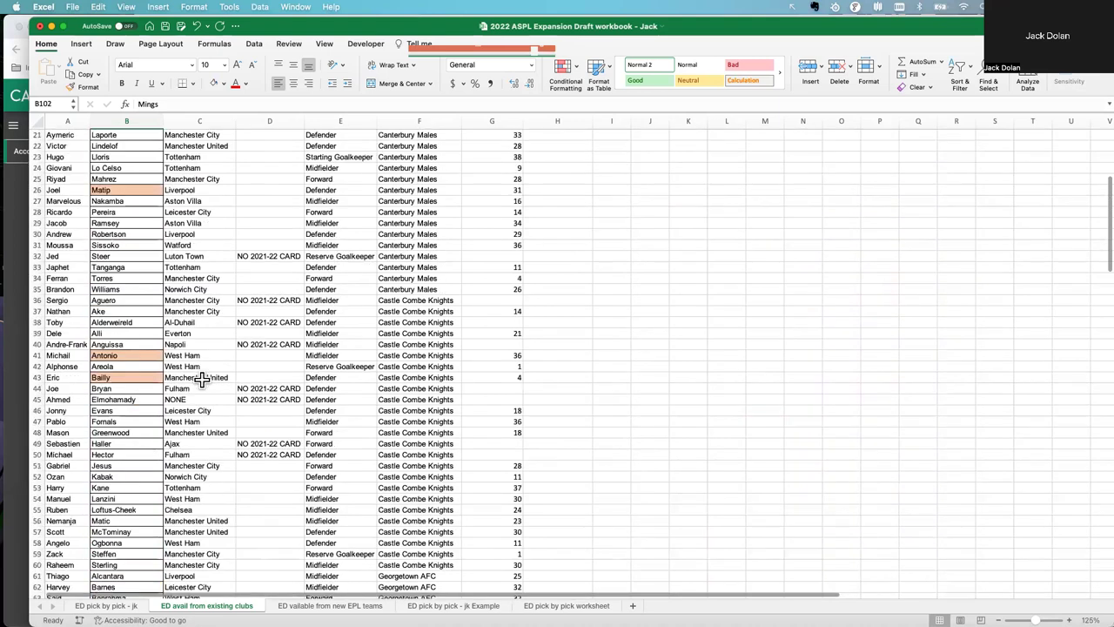
scroll(201, 379, up, 3)
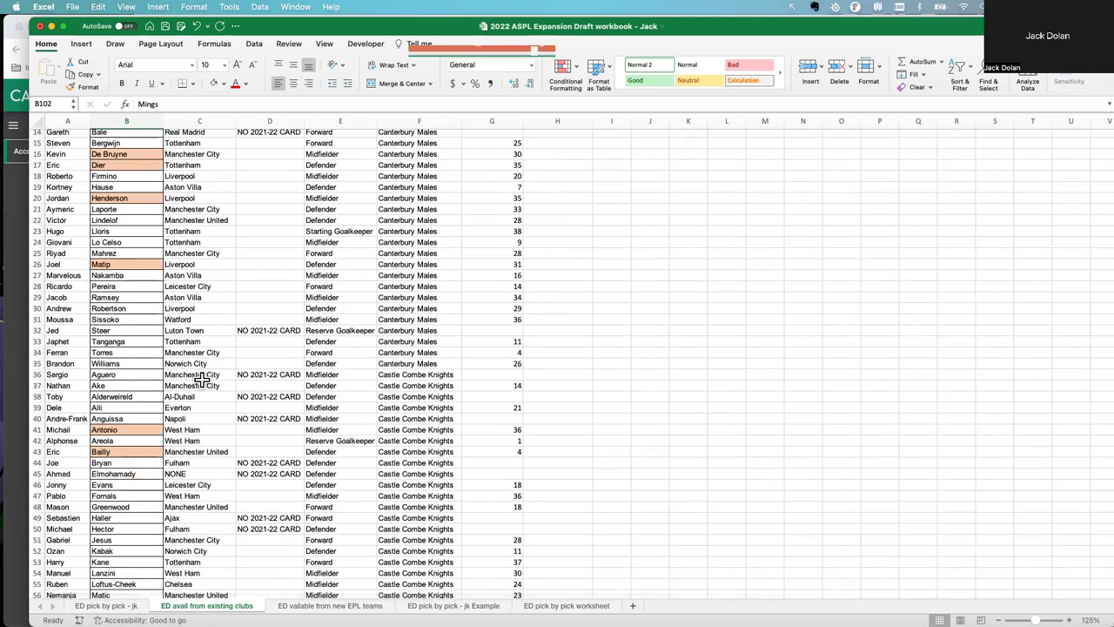
key(ctrl+Page_Up)
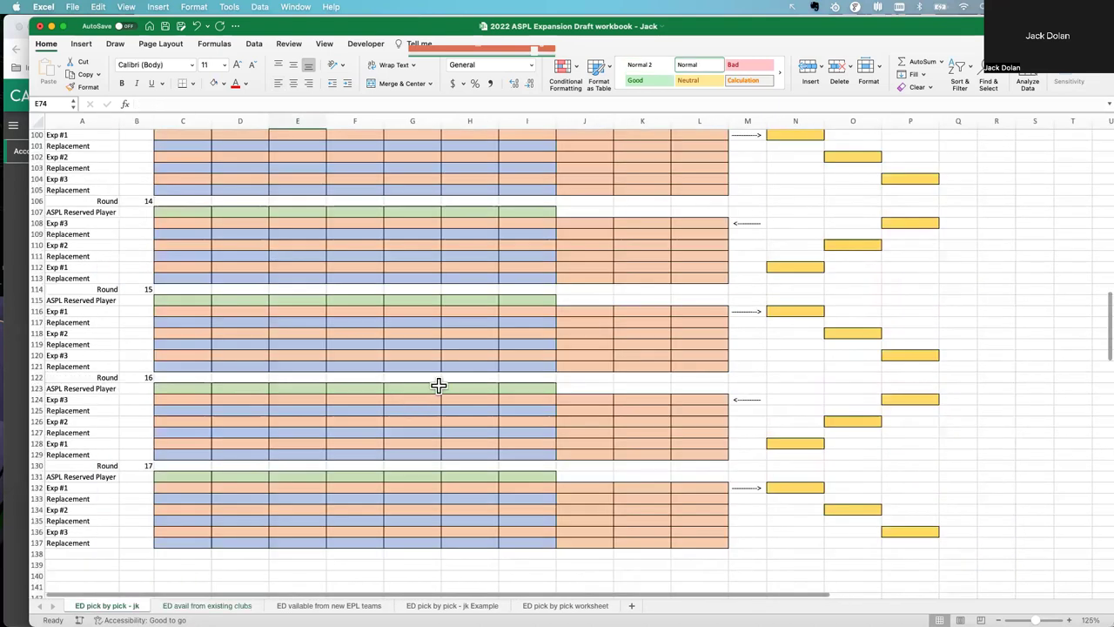
scroll(497, 457, up, 20)
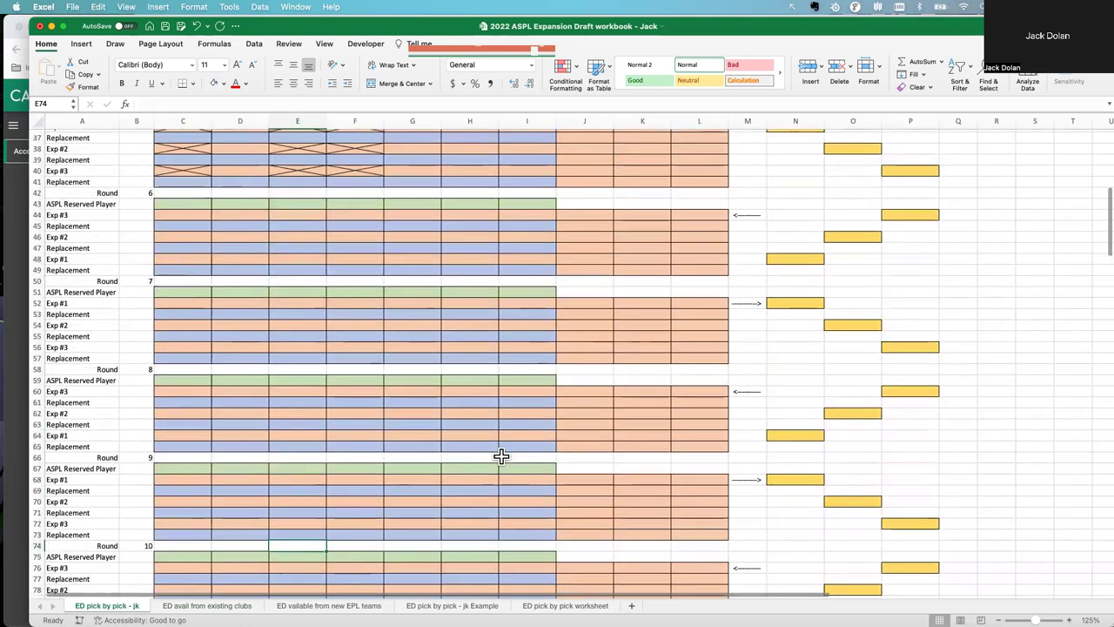
scroll(501, 456, up, 8)
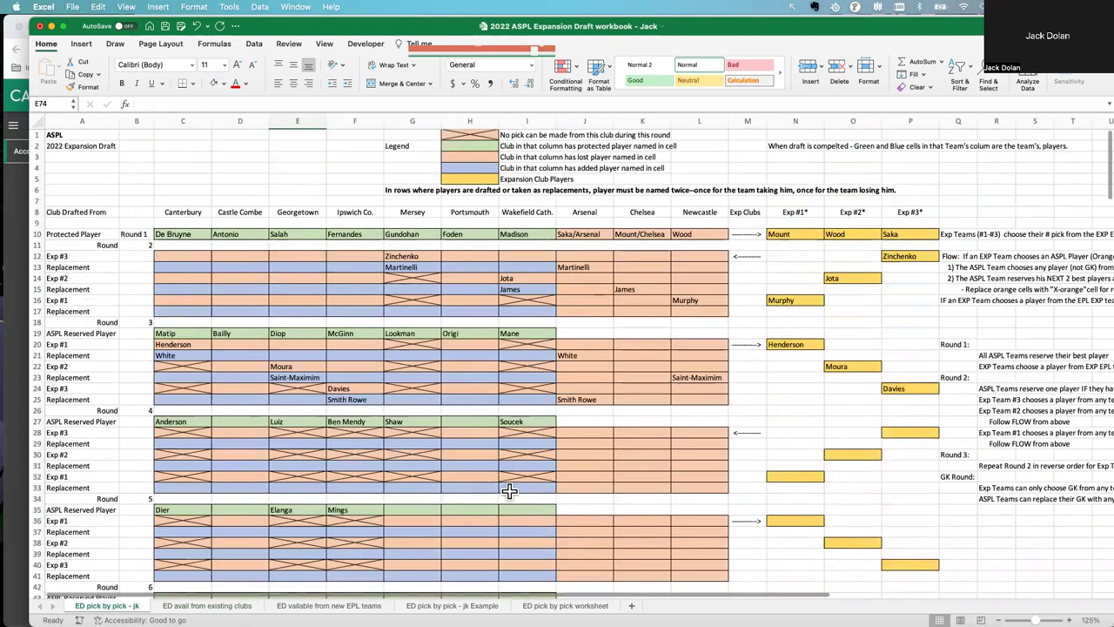